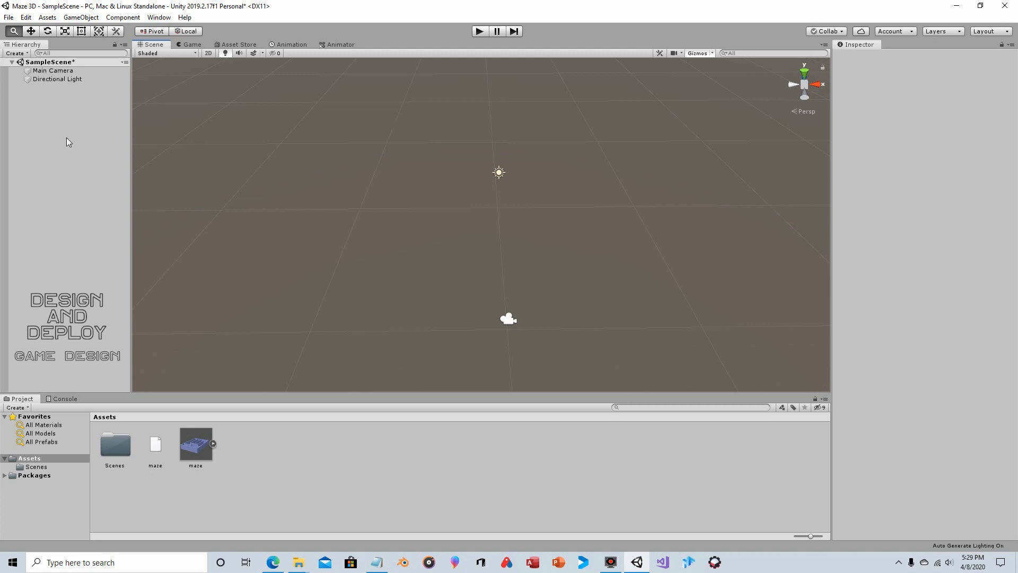
# - Open the project's input settings and examine the names and joystick axes of the second Horizontal and Vertical entries
pyautogui.click(26, 18)
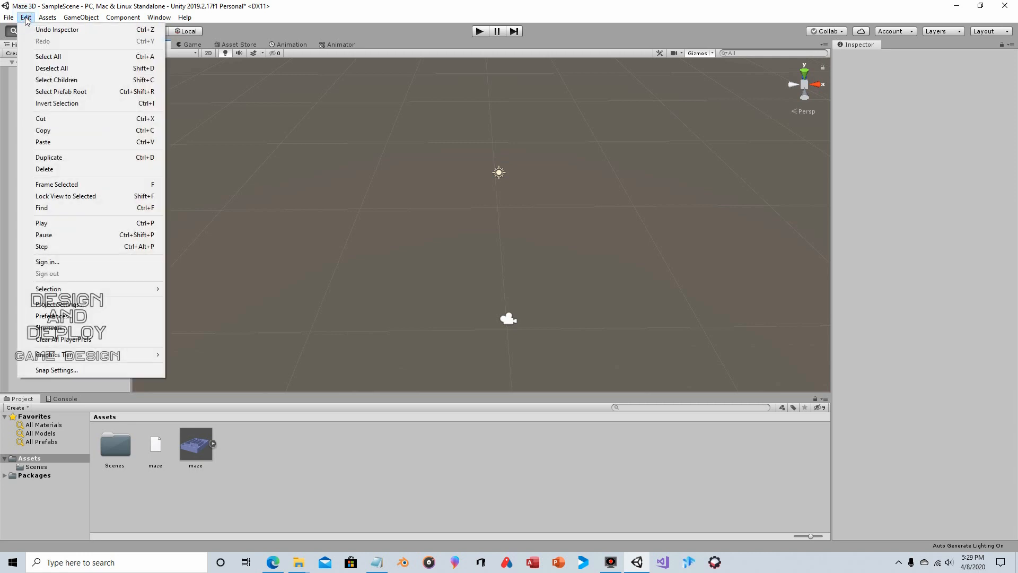
pyautogui.click(77, 305)
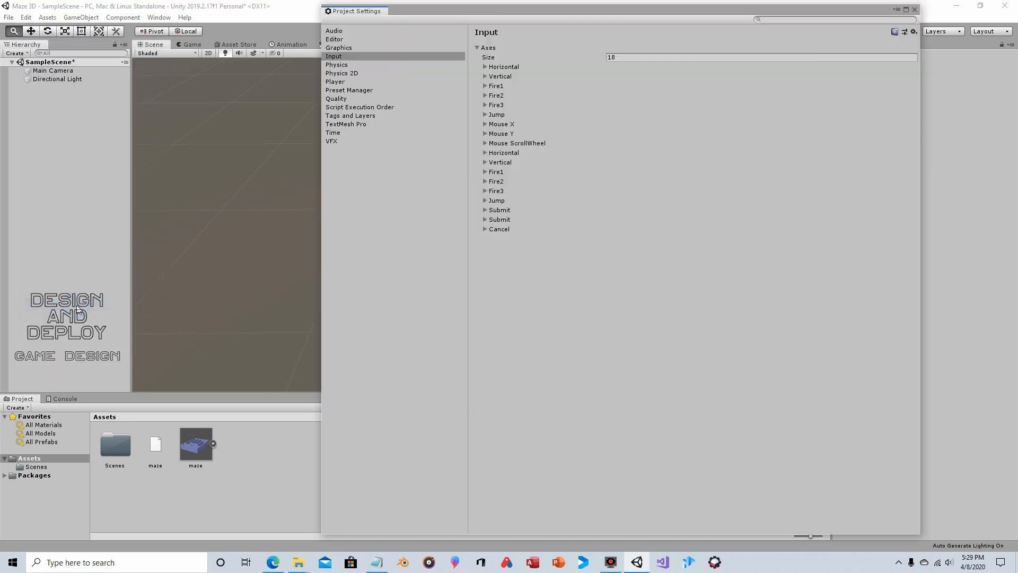
pyautogui.click(352, 56)
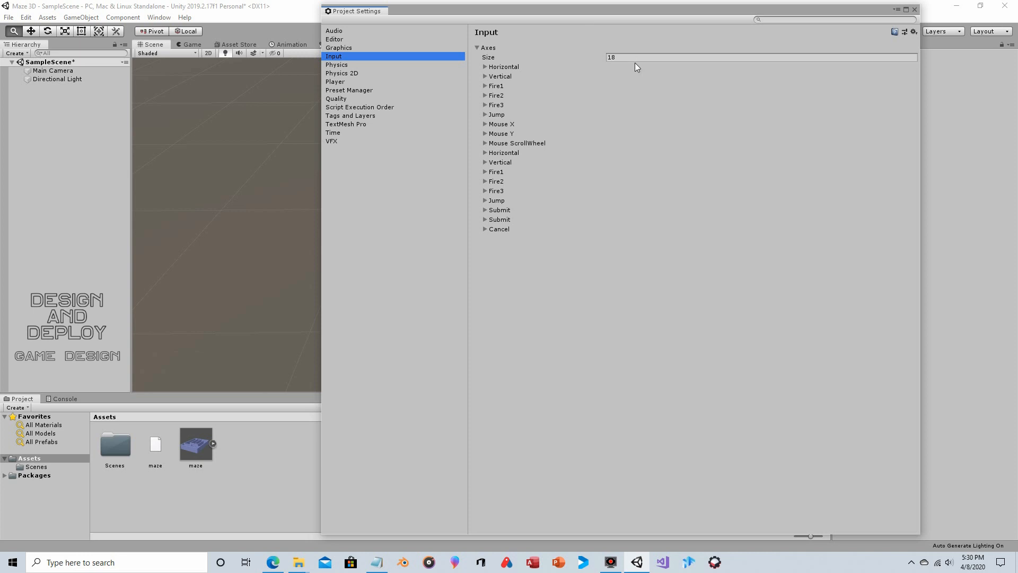
pyautogui.click(484, 153)
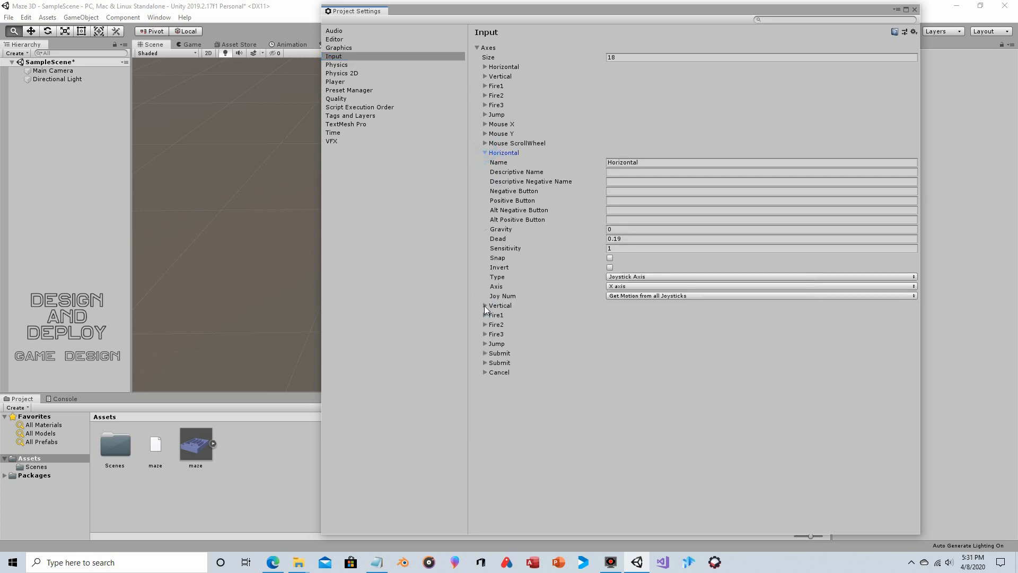
pyautogui.click(485, 305)
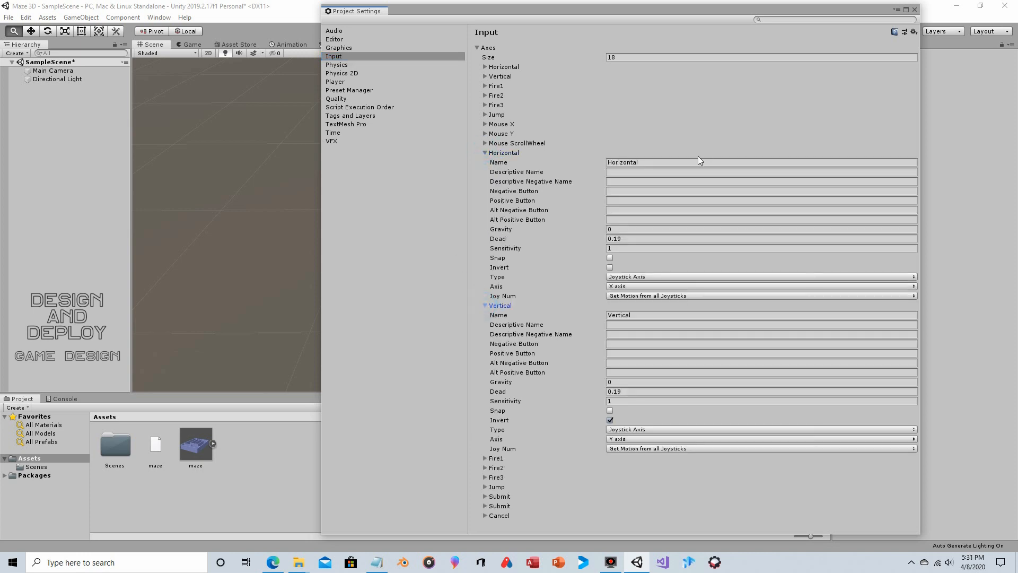
pyautogui.click(659, 164)
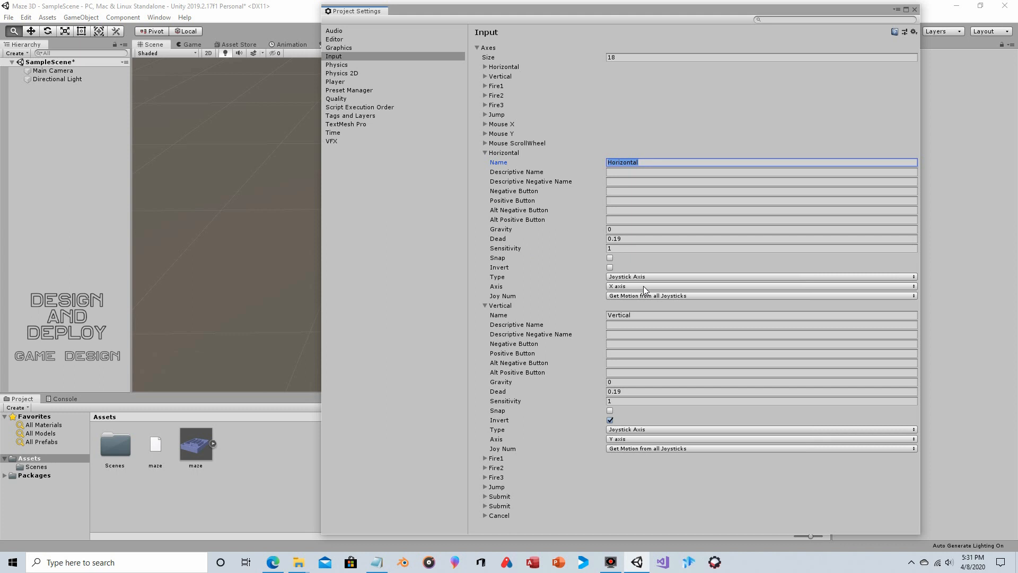
pyautogui.click(648, 164)
pyautogui.click(638, 316)
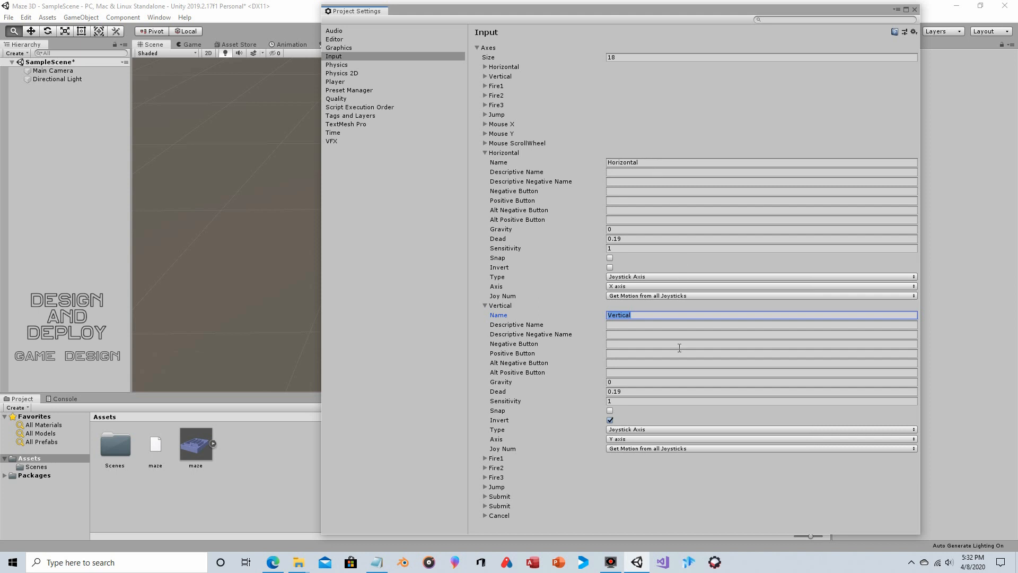
pyautogui.click(648, 316)
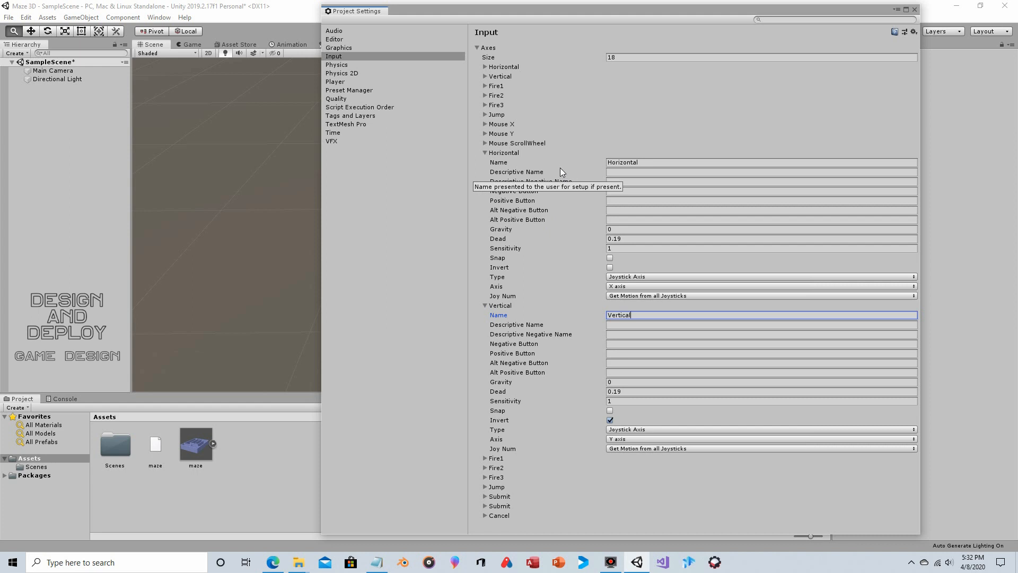
# - Rename the Mouse Y input axis to lookaround and set it to Joystick Axis type using the 4th axis (Joysticks)
pyautogui.click(486, 134)
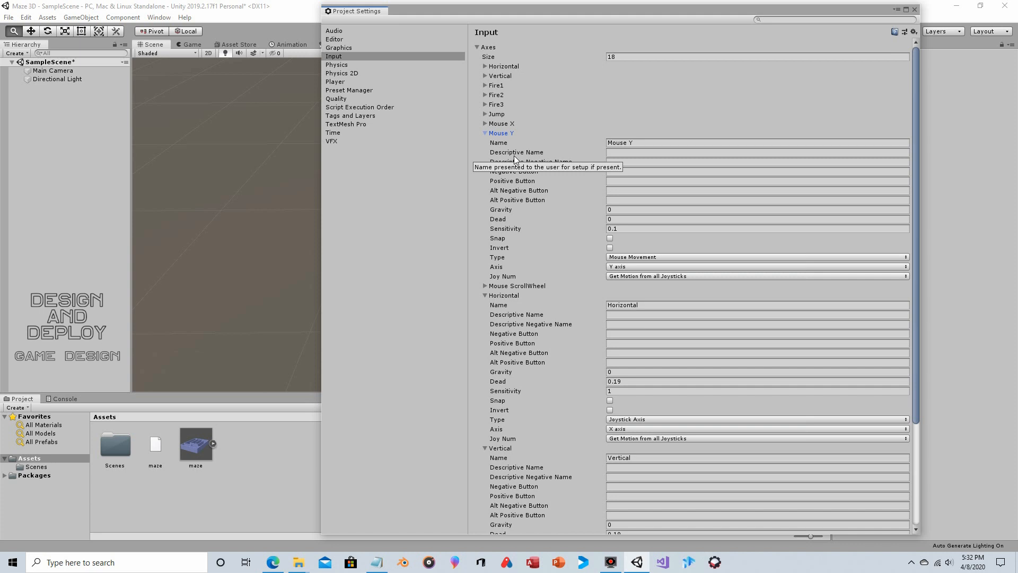
pyautogui.click(648, 143)
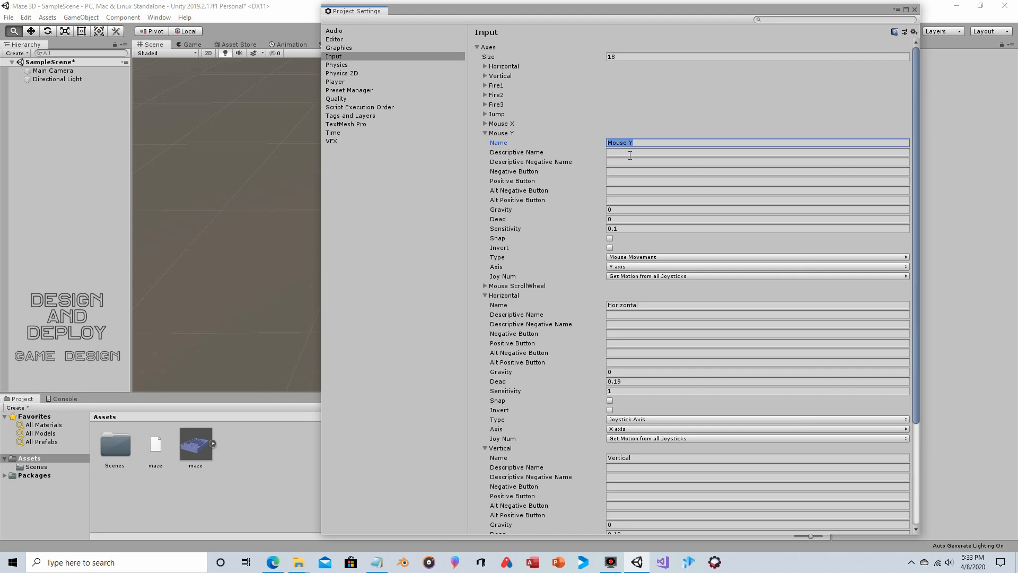
pyautogui.write('lookaround')
pyautogui.click(650, 258)
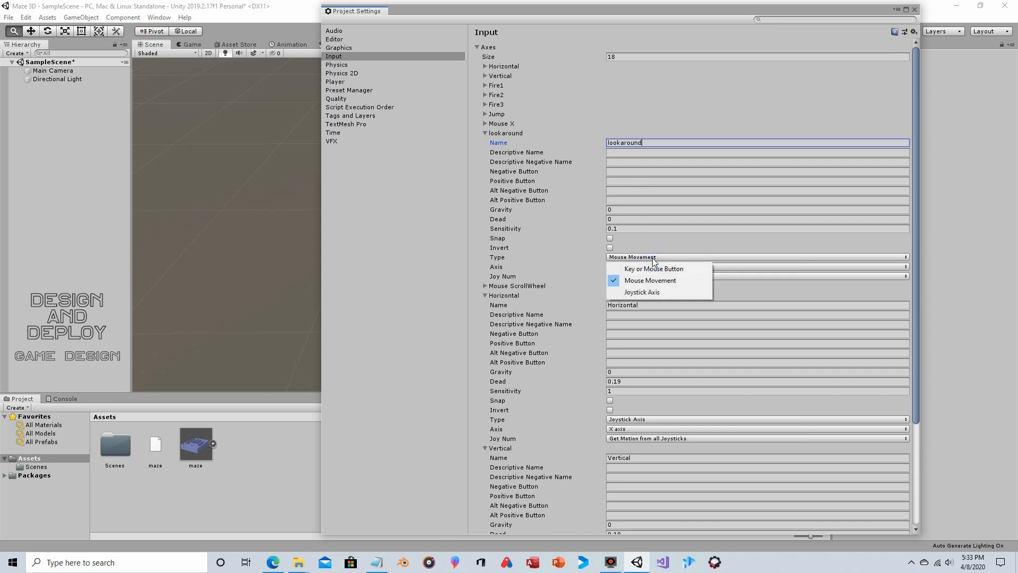
pyautogui.click(655, 293)
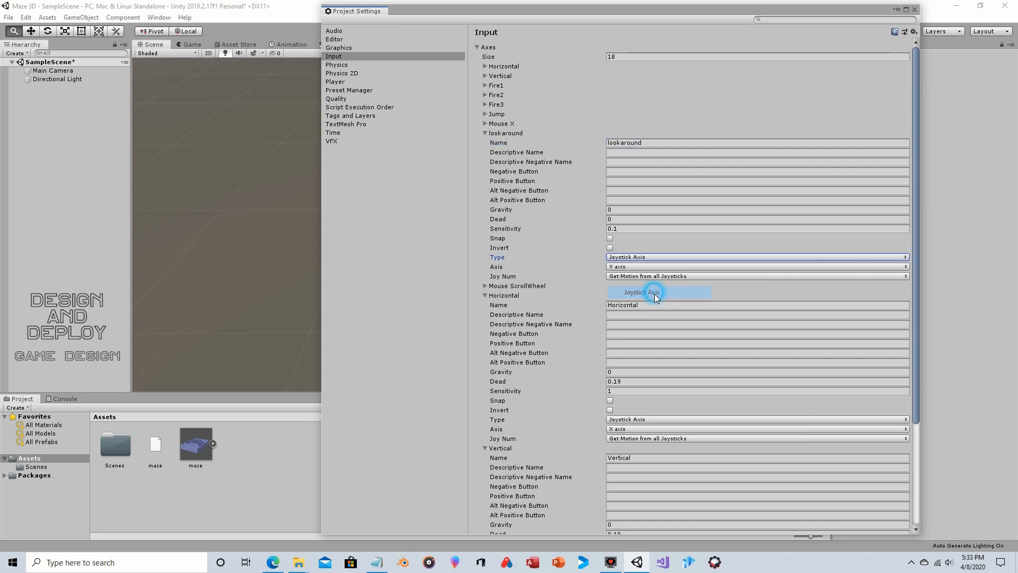
pyautogui.click(624, 266)
pyautogui.click(630, 263)
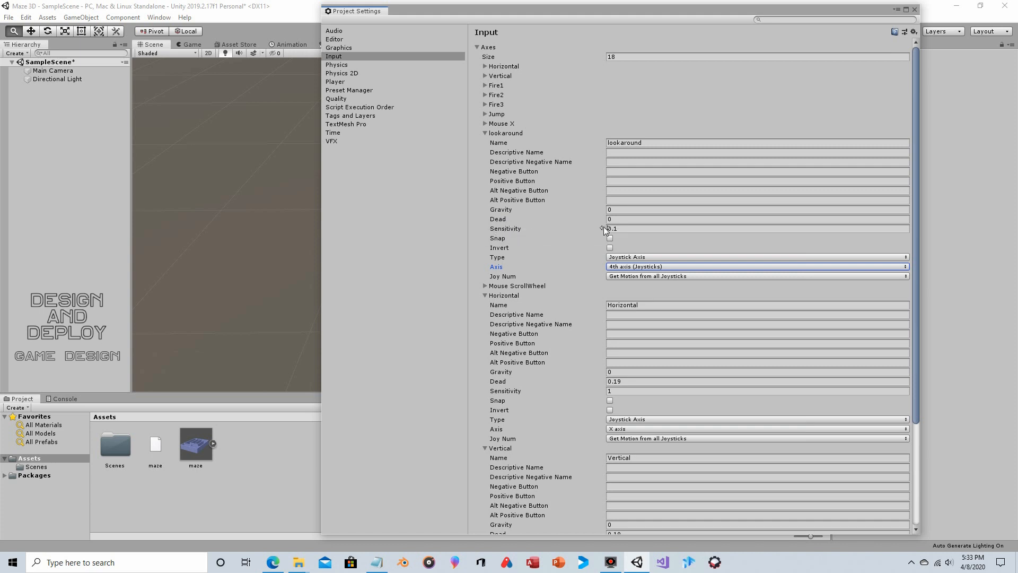
pyautogui.click(621, 222)
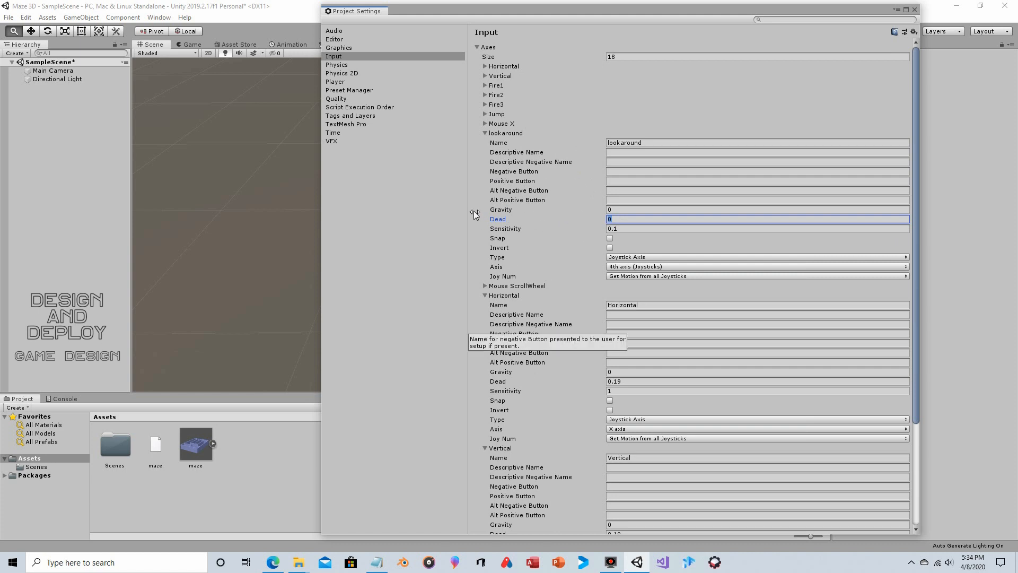
pyautogui.scroll(-3, 544, 342)
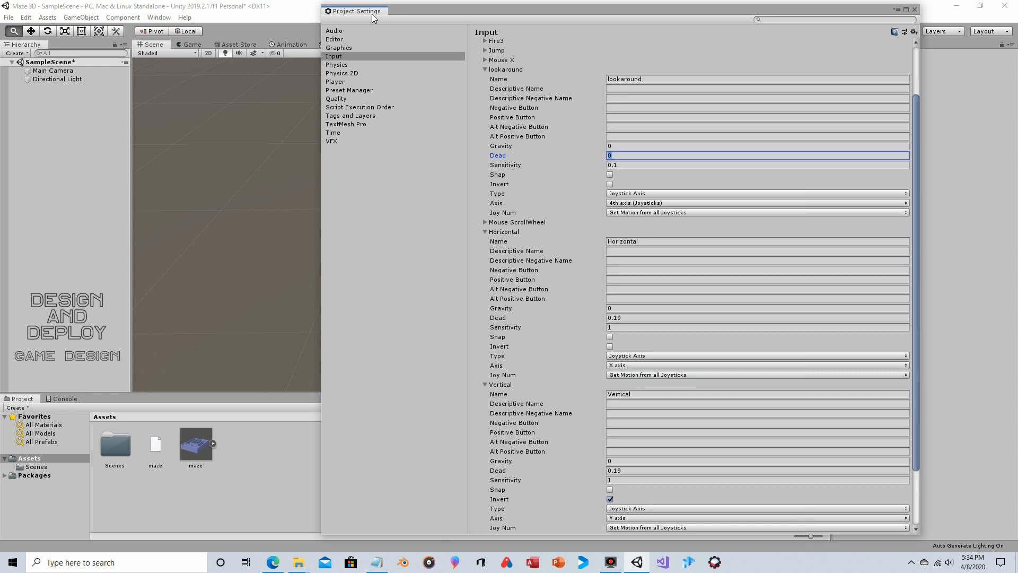
pyautogui.click(917, 11)
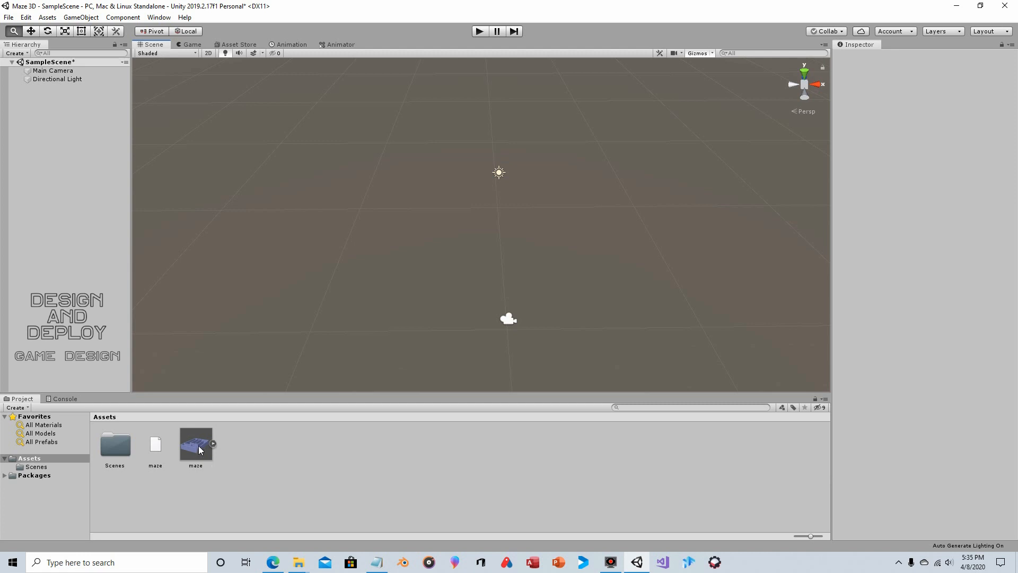
# - Add the maze model from Assets to the scene and expand it to inspect its mergedBlocks child
pyautogui.moveTo(200, 451); pyautogui.dragTo(103, 276)
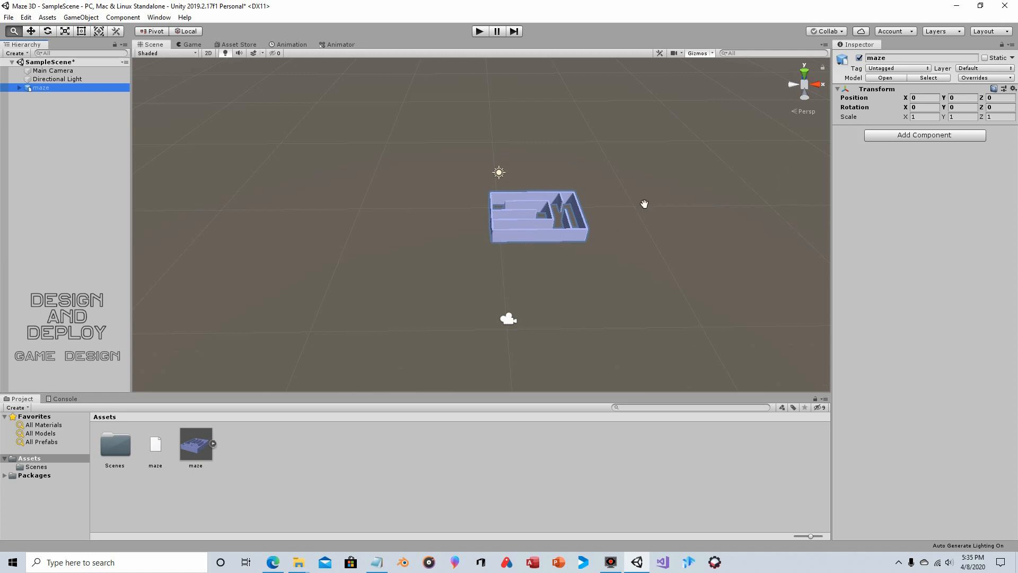
pyautogui.click(20, 88)
pyautogui.click(56, 97)
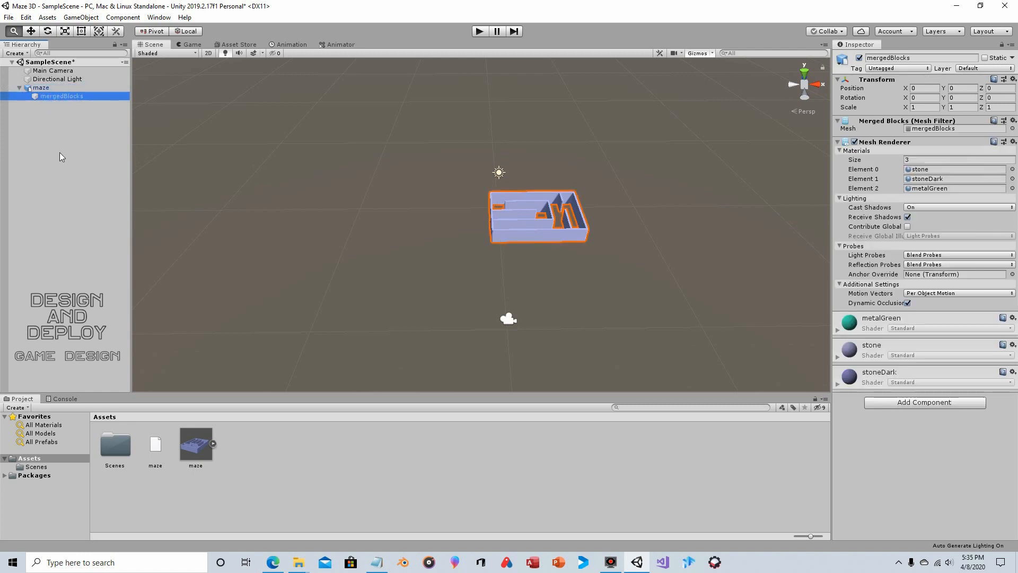
pyautogui.click(40, 88)
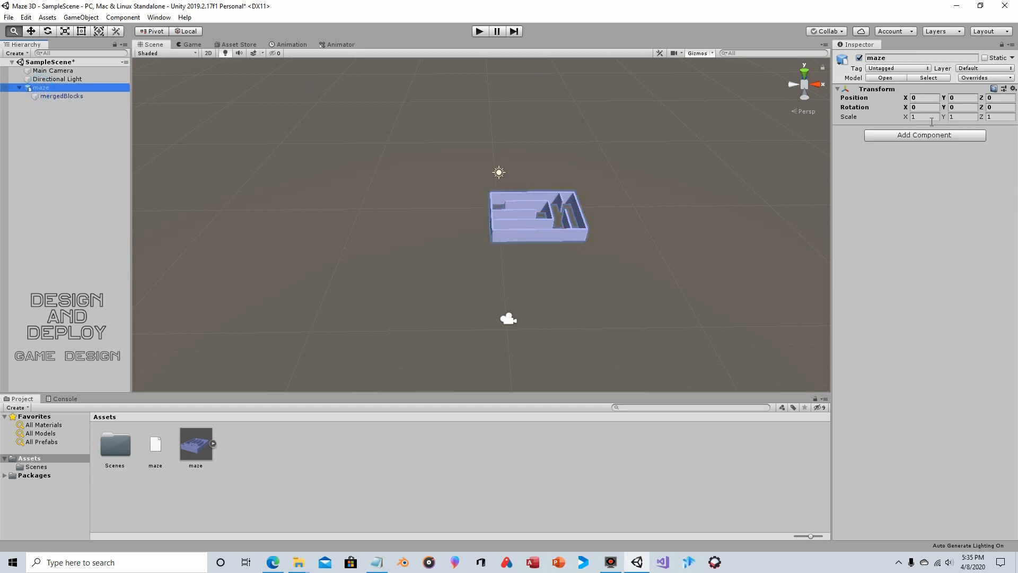
pyautogui.click(75, 95)
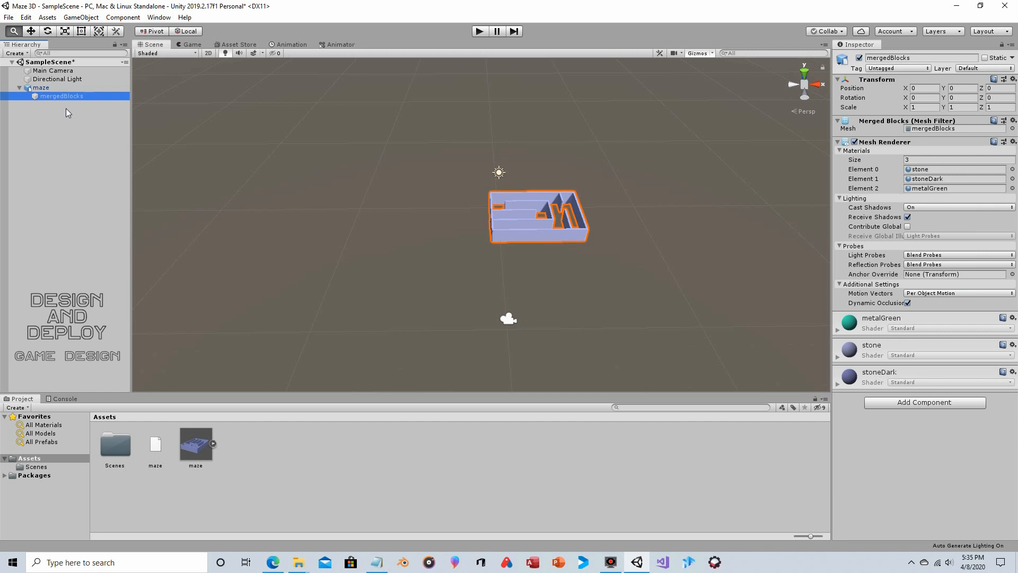
# - Unpack the maze prefab to move mergedBlocks out to the scene root, and delete the leftover maze parent object
pyautogui.rightClick(42, 88)
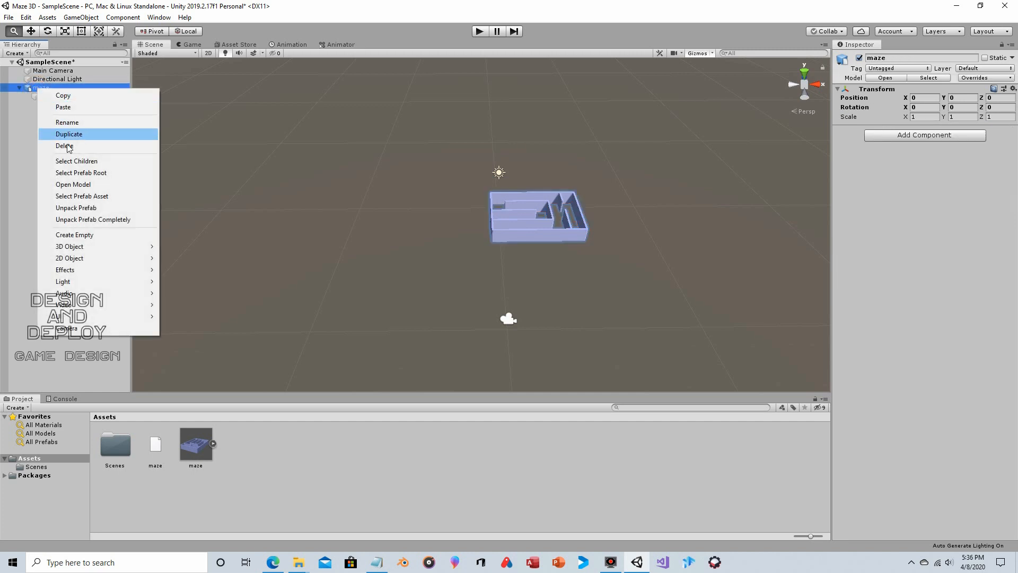
pyautogui.click(93, 209)
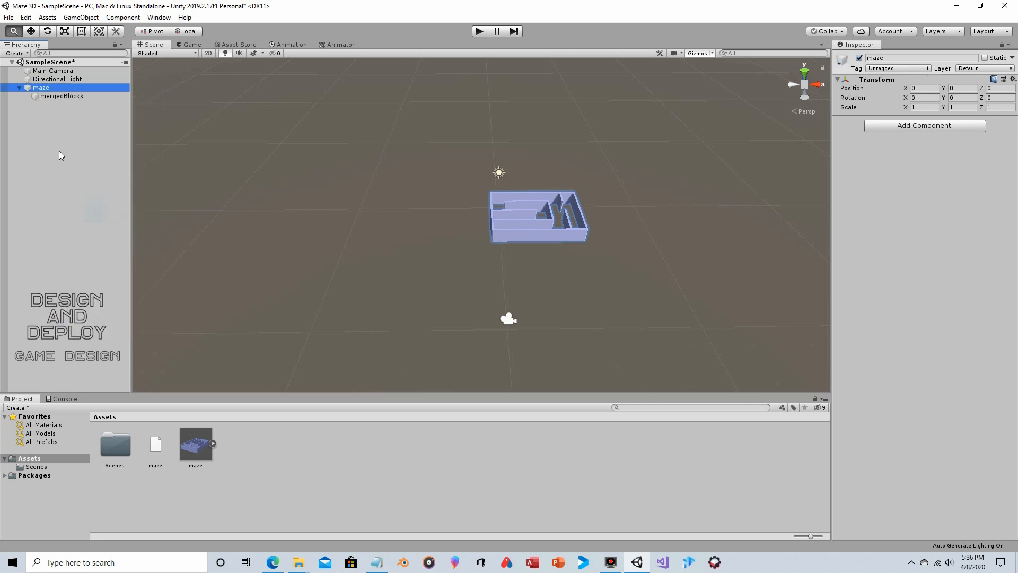
pyautogui.click(58, 148)
pyautogui.moveTo(57, 97); pyautogui.dragTo(56, 155)
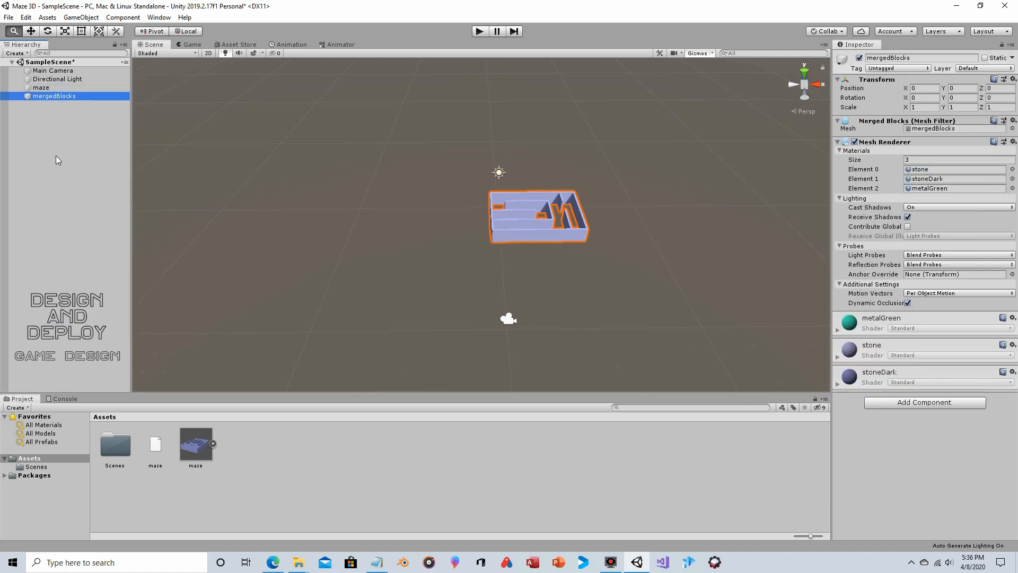
pyautogui.click(50, 87)
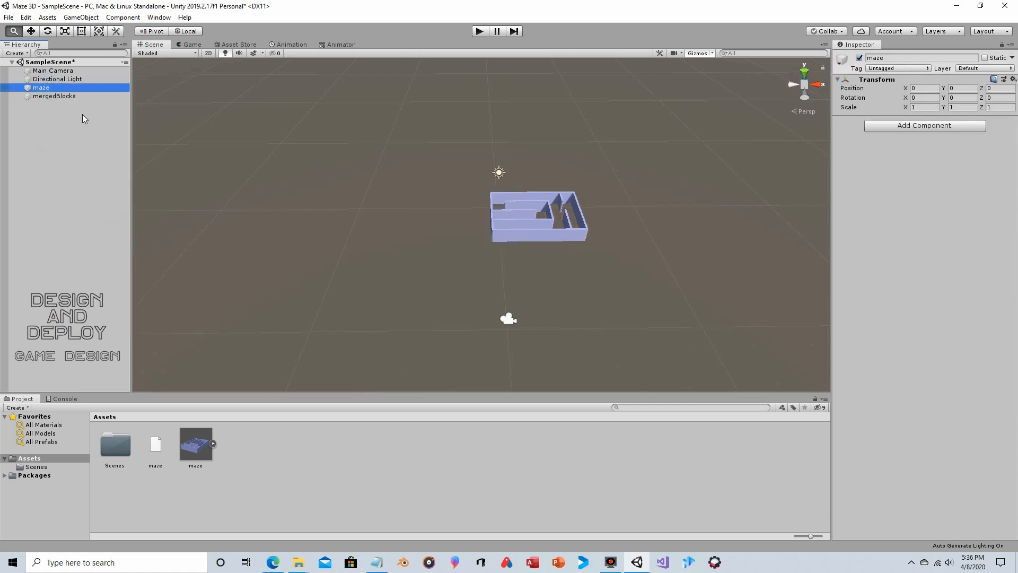
pyautogui.press('Delete')
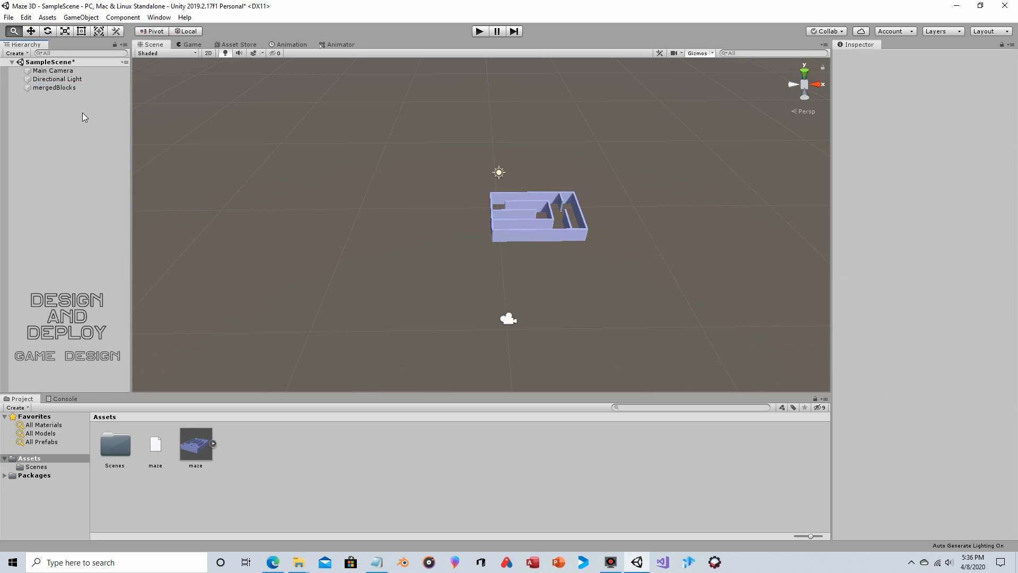
# - Rename mergedBlocks to maze2 and save it as a prefab in the Assets folder
pyautogui.click(61, 88)
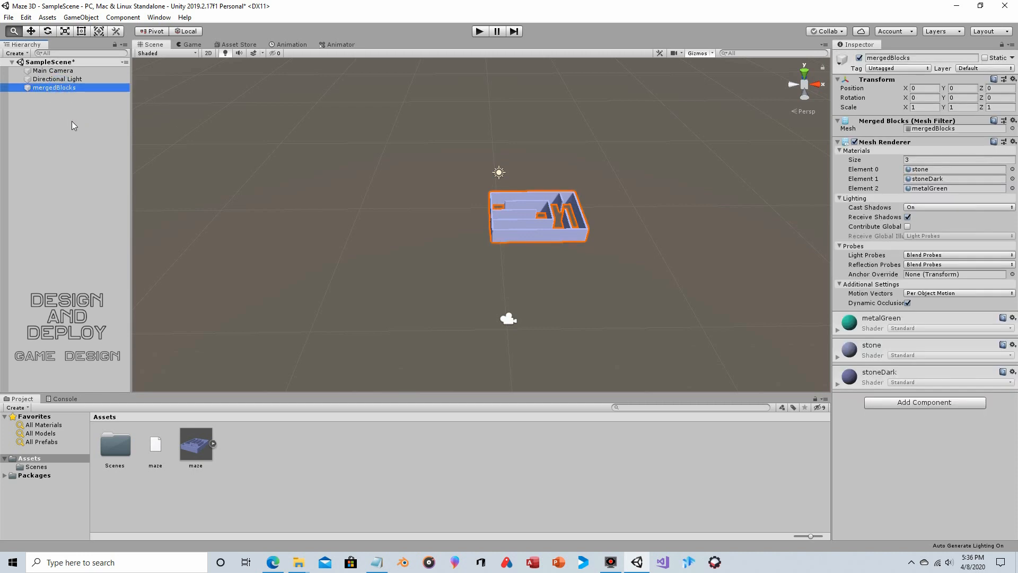
pyautogui.click(91, 88)
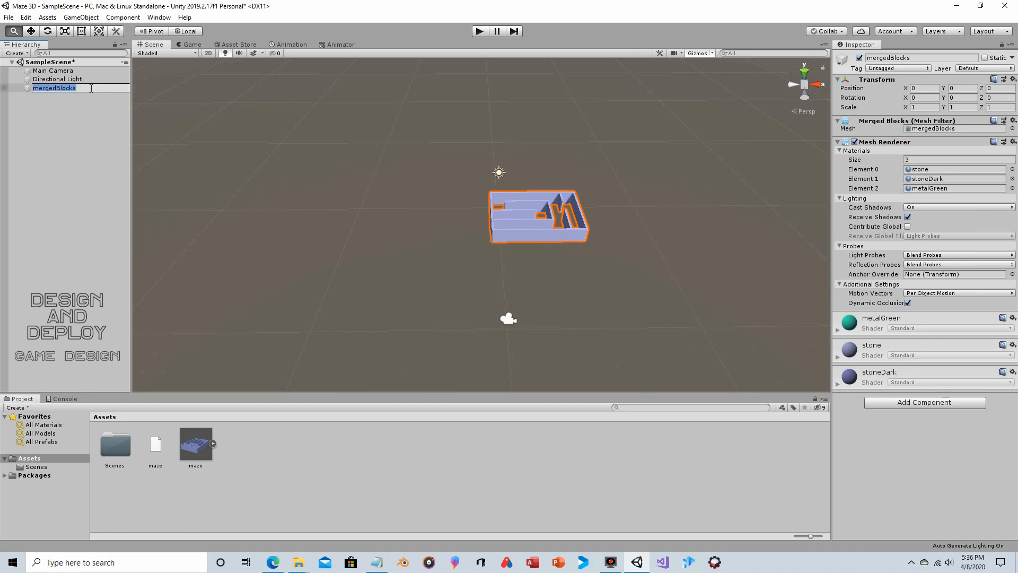
pyautogui.write('maze2')
pyautogui.press('Return')
pyautogui.click(68, 129)
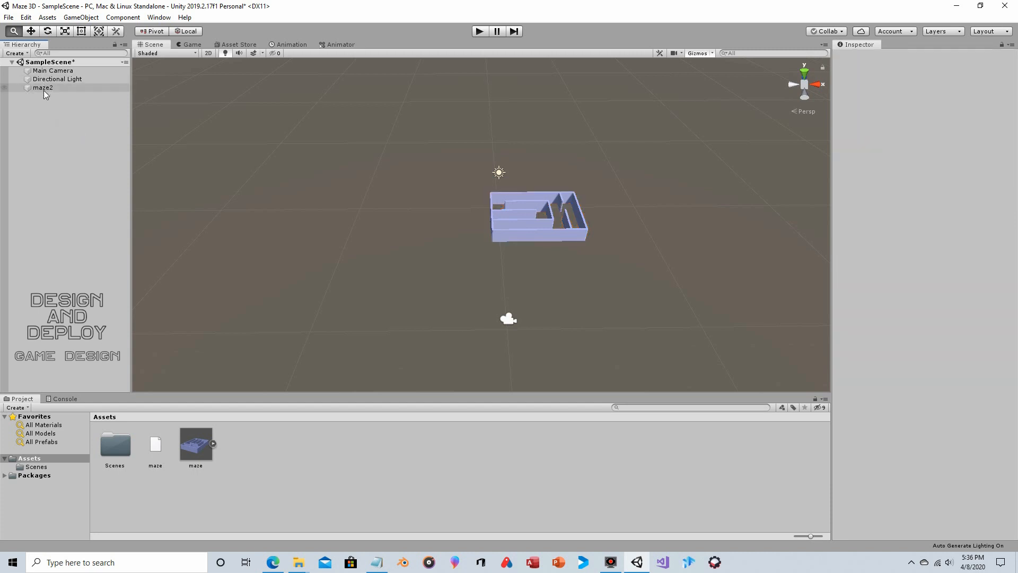
pyautogui.click(45, 88)
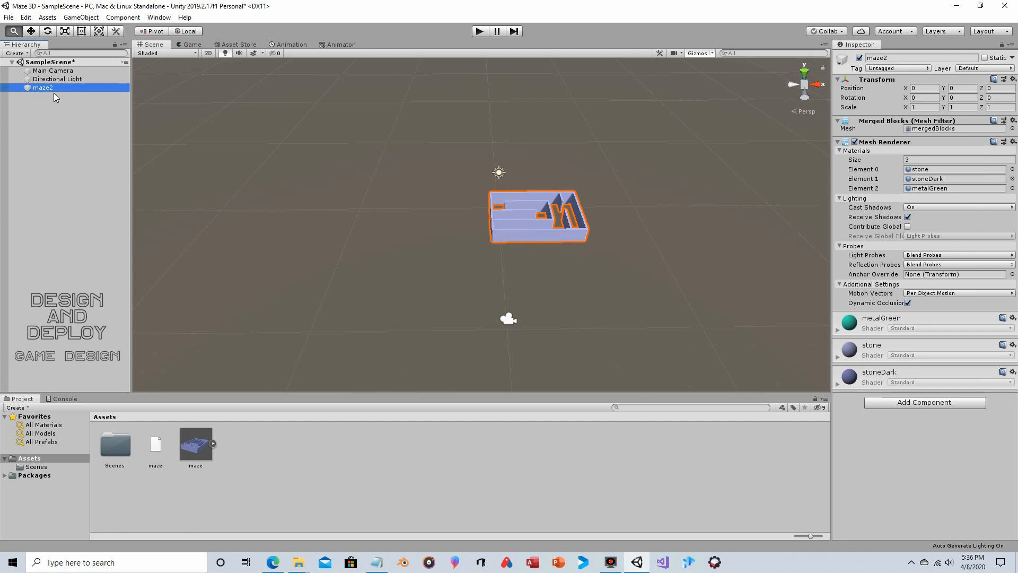
pyautogui.moveTo(52, 87); pyautogui.dragTo(285, 436)
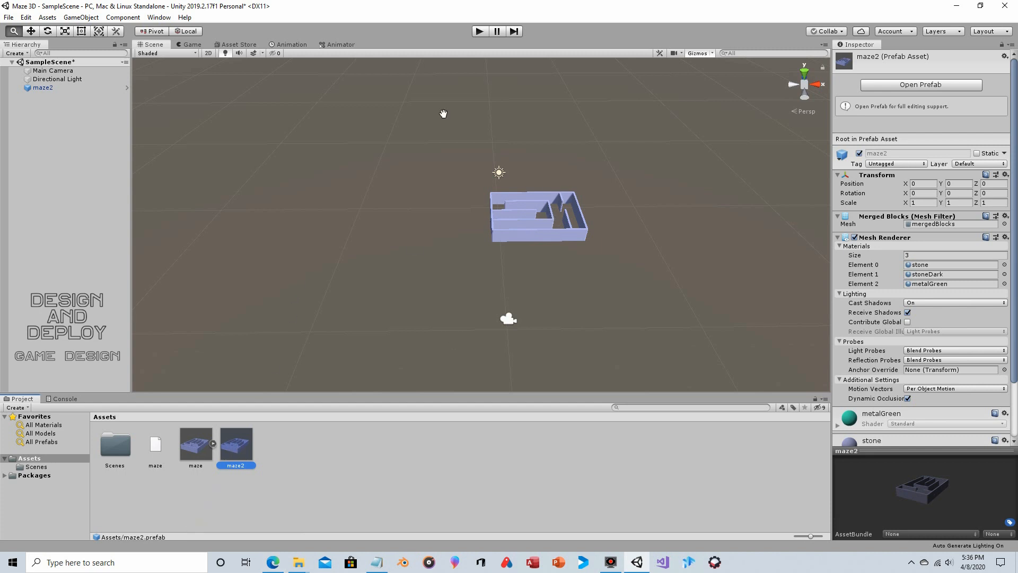
# - Set the scale of the maze2 object in the scene to 3 on X, Y and Z
pyautogui.click(541, 214)
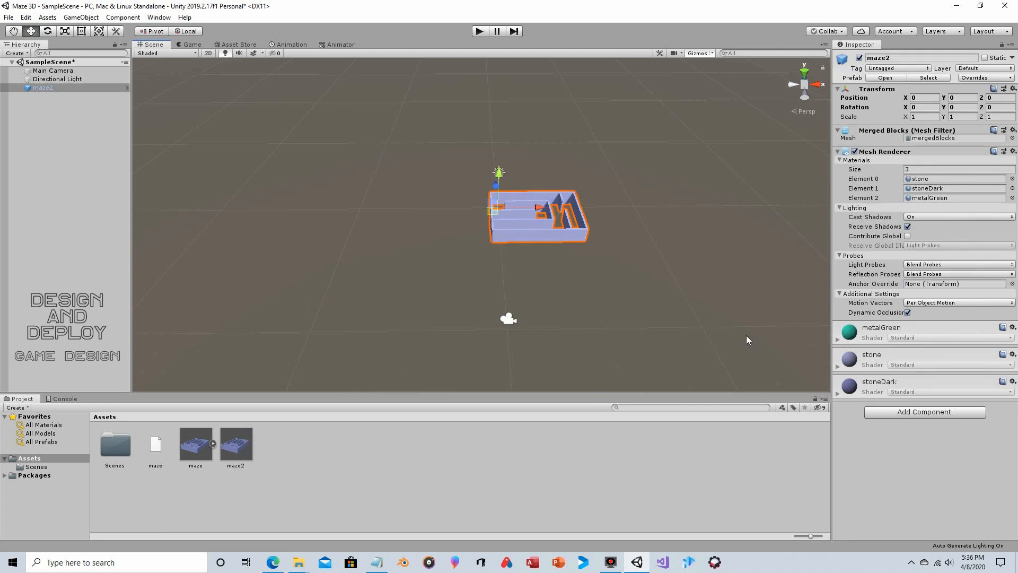
pyautogui.click(920, 117)
pyautogui.write('3')
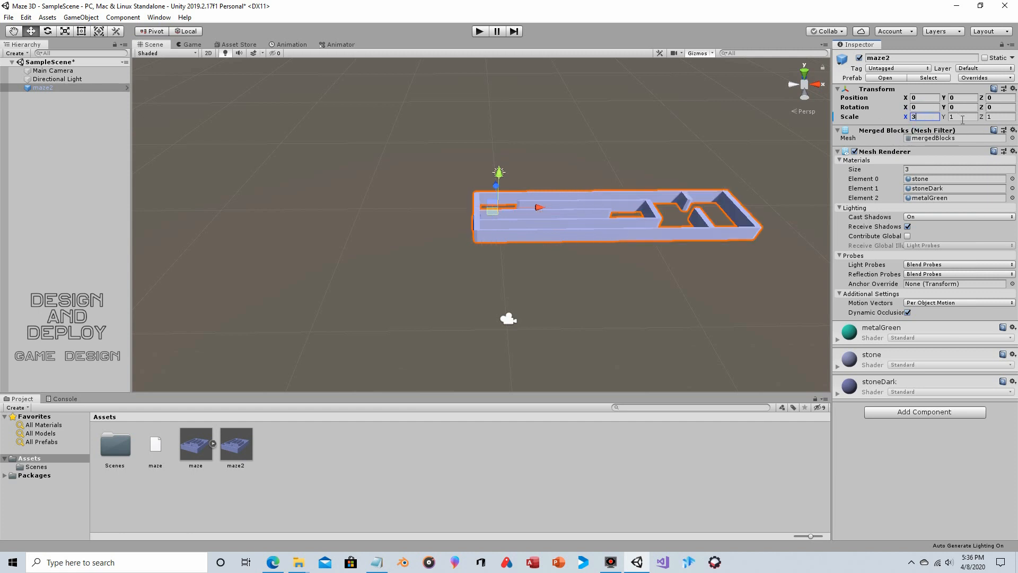
pyautogui.click(963, 118)
pyautogui.write('3')
pyautogui.click(1001, 116)
pyautogui.write('3')
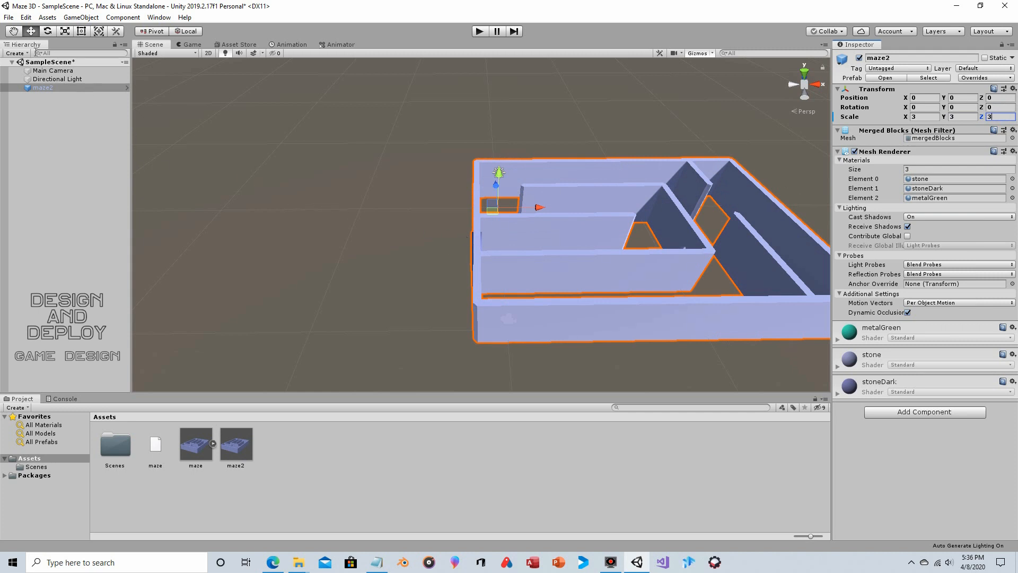
pyautogui.keyDown('alt'); pyautogui.moveTo(214, 139); pyautogui.dragTo(581, 275); pyautogui.keyUp('alt')
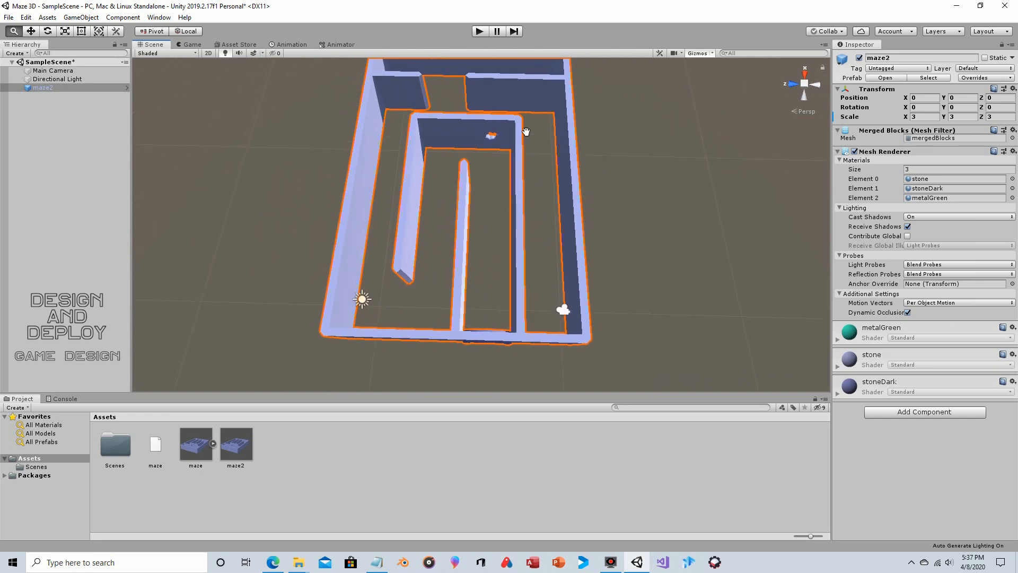
pyautogui.moveTo(444, 95); pyautogui.dragTo(444, 117)
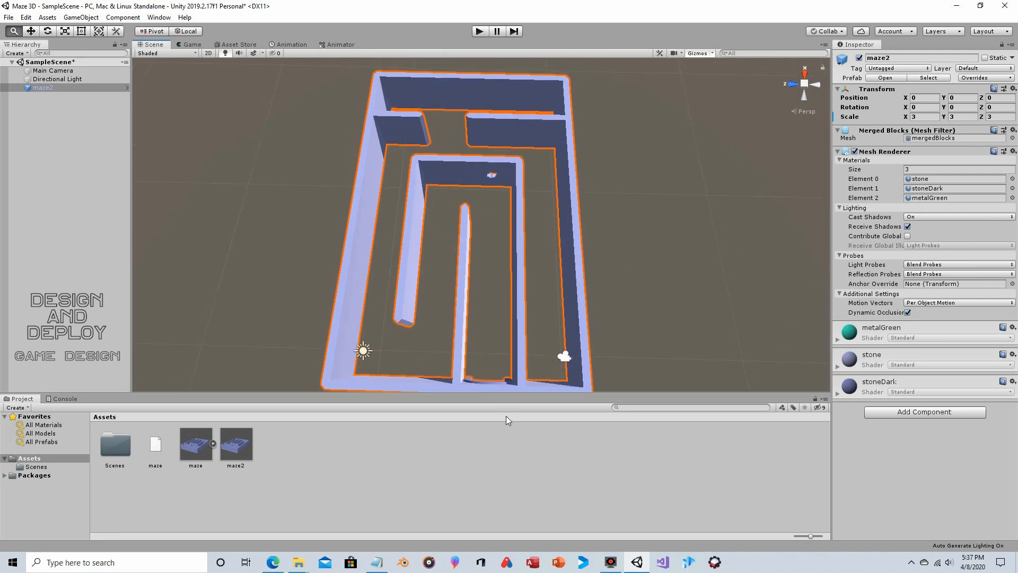
# - Move the Main Camera along the Z axis to about -9.14, within the maze corridor
pyautogui.keyDown('alt'); pyautogui.moveTo(510, 387); pyautogui.dragTo(510, 299); pyautogui.keyUp('alt')
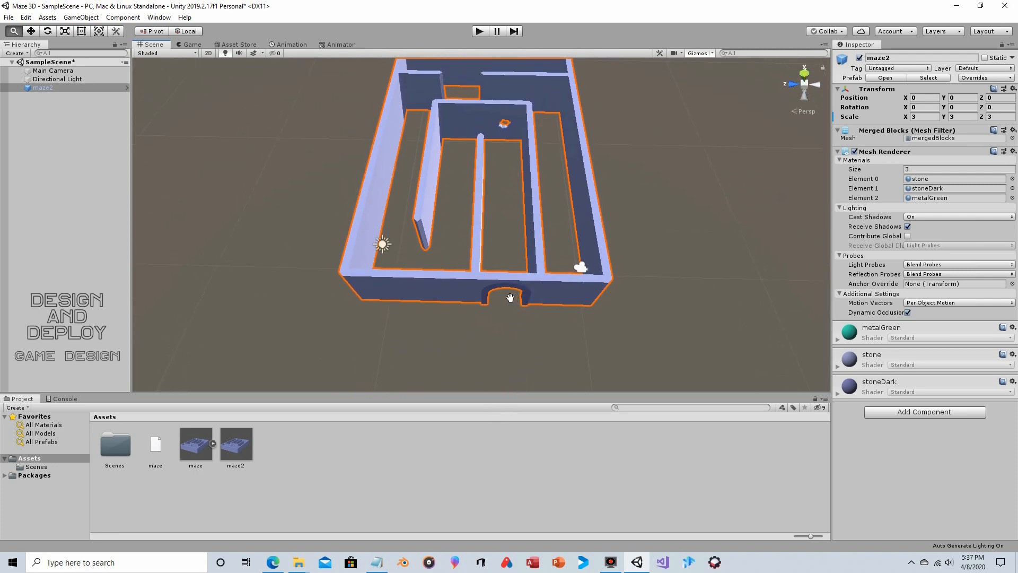
pyautogui.keyDown('alt'); pyautogui.moveTo(505, 232); pyautogui.dragTo(504, 270); pyautogui.keyUp('alt')
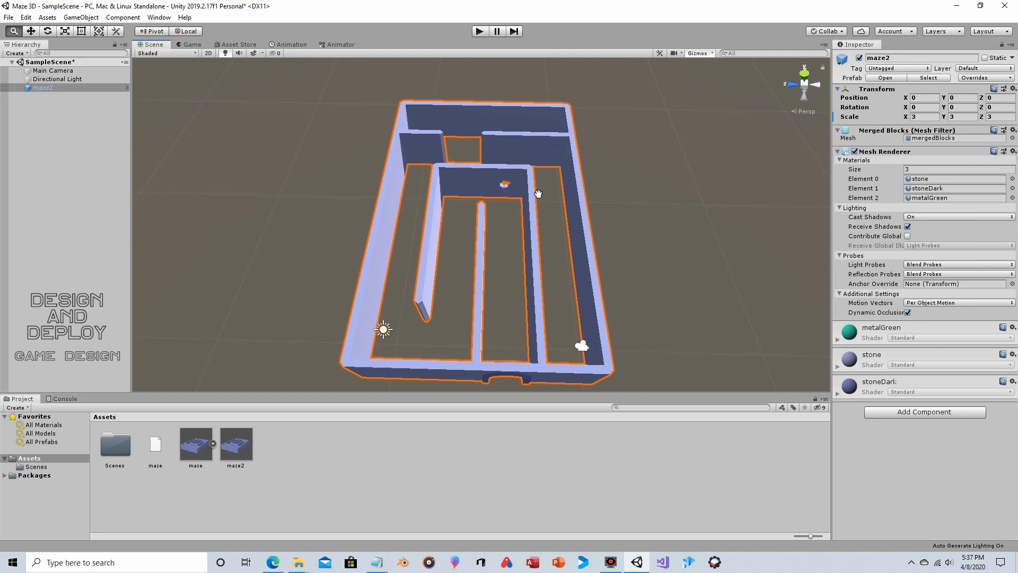
pyautogui.keyDown('alt'); pyautogui.moveTo(546, 185); pyautogui.dragTo(513, 184); pyautogui.keyUp('alt')
pyautogui.moveTo(512, 184); pyautogui.dragTo(511, 182, button='right')
pyautogui.moveTo(500, 189); pyautogui.dragTo(521, 182)
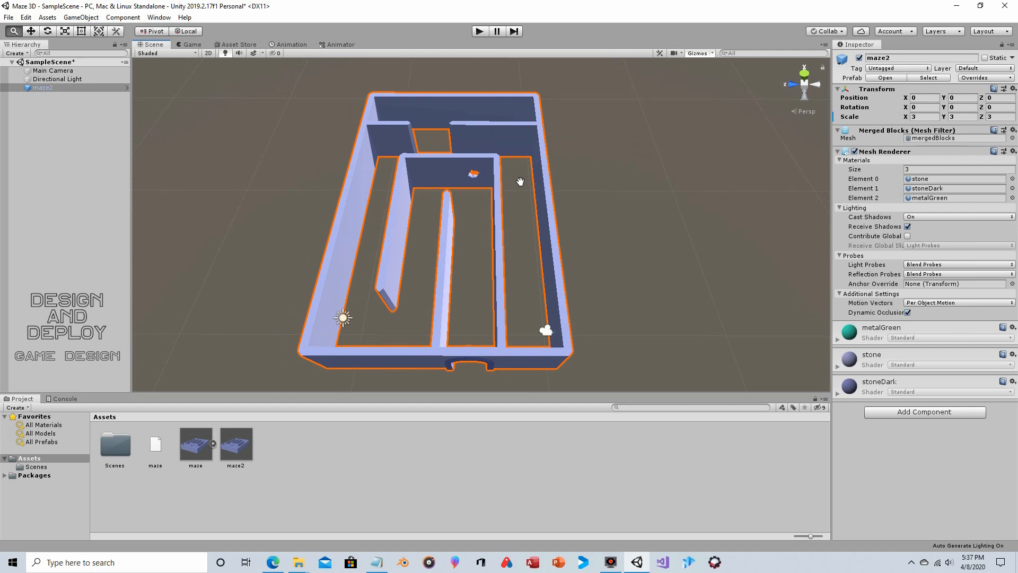
pyautogui.press('w')
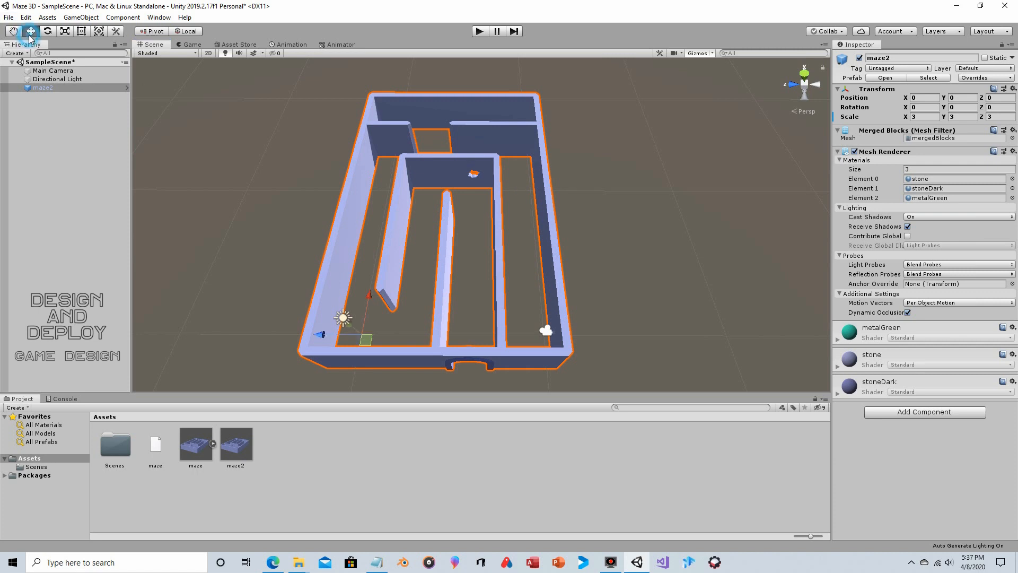
pyautogui.click(547, 331)
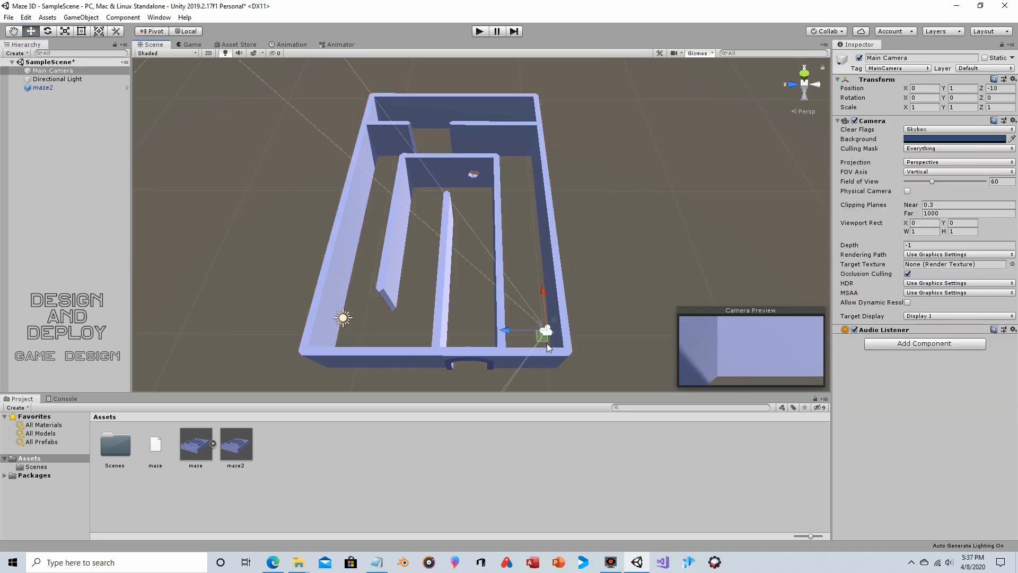
pyautogui.moveTo(512, 329); pyautogui.dragTo(495, 330)
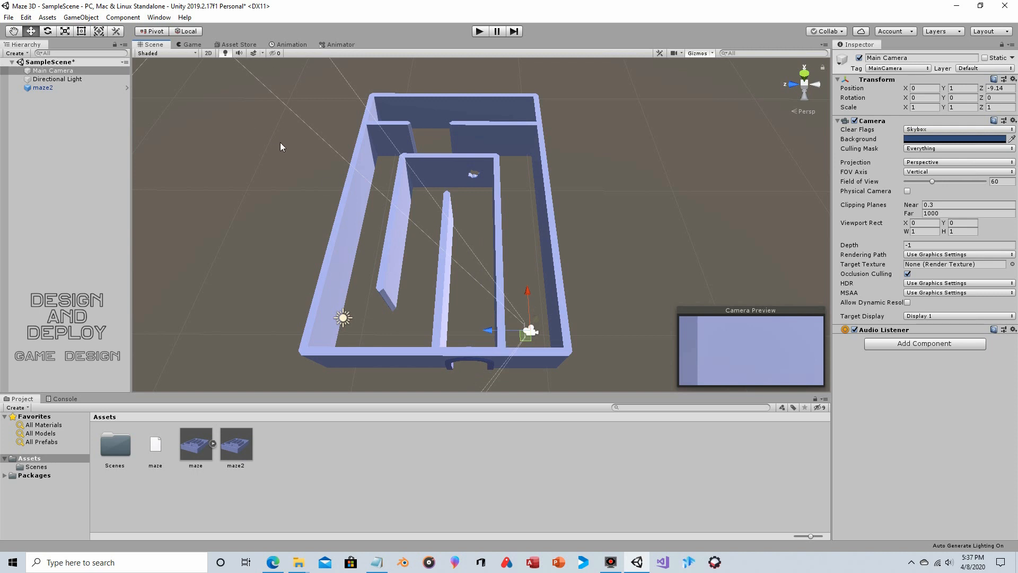
# - Rotate the Main Camera around the Y axis to face down the corridor, with Y rotation set to 90
pyautogui.click(47, 30)
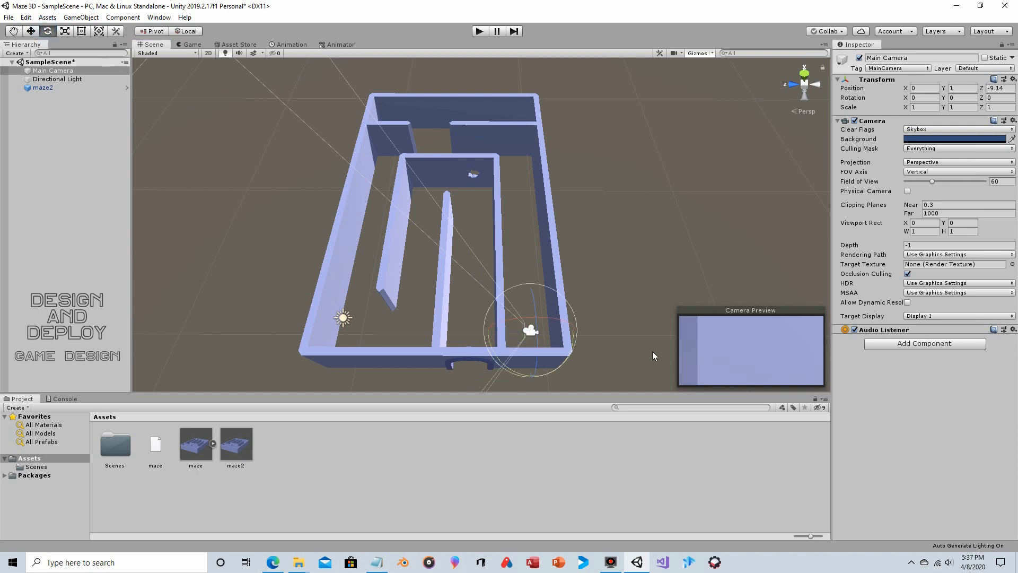
pyautogui.moveTo(517, 345); pyautogui.dragTo(437, 225)
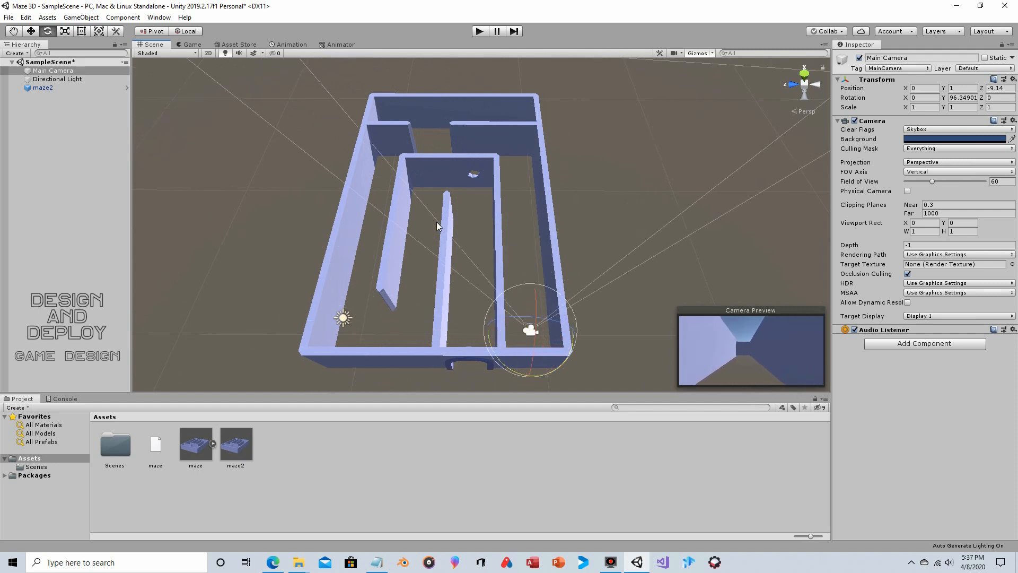
pyautogui.click(952, 97)
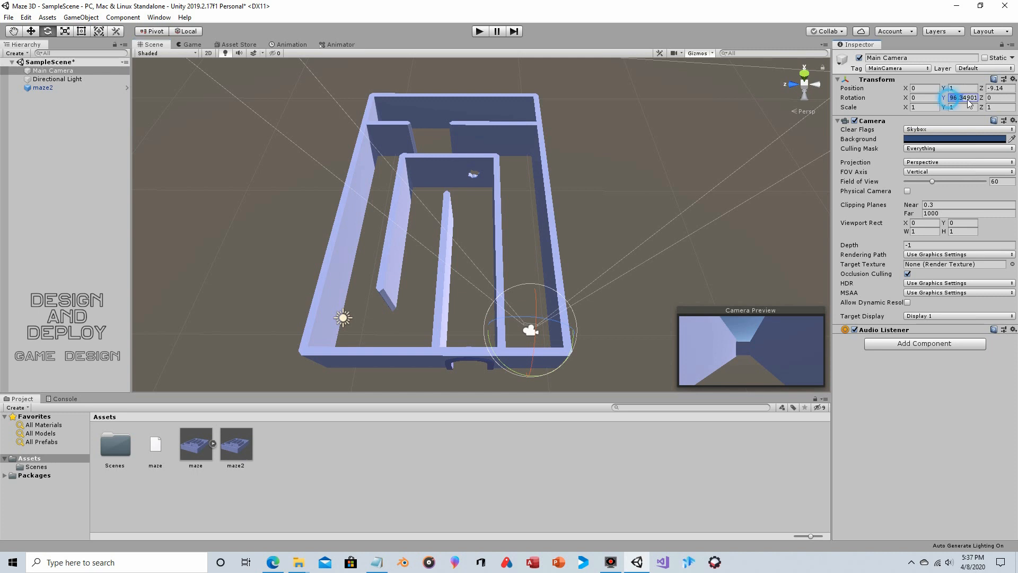
pyautogui.write('90')
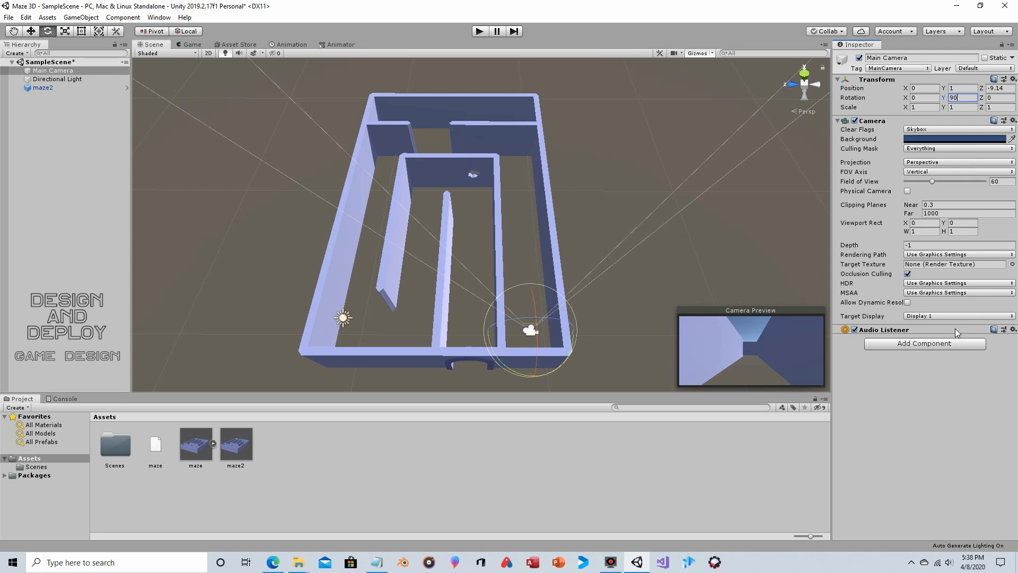
# - Add a Character Controller physics component to the Main Camera
pyautogui.click(886, 346)
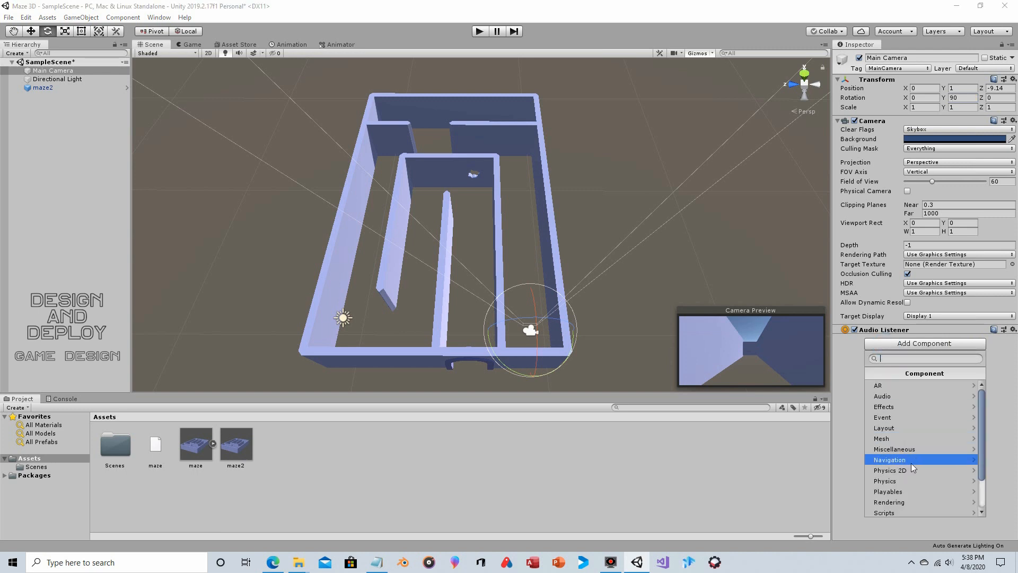
pyautogui.click(909, 480)
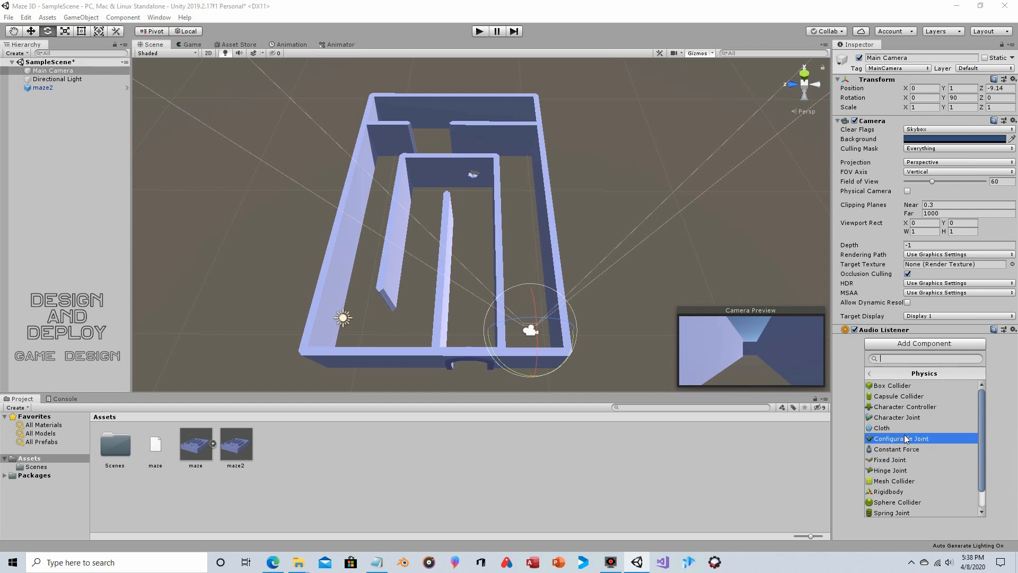
pyautogui.scroll(-1, 908, 440)
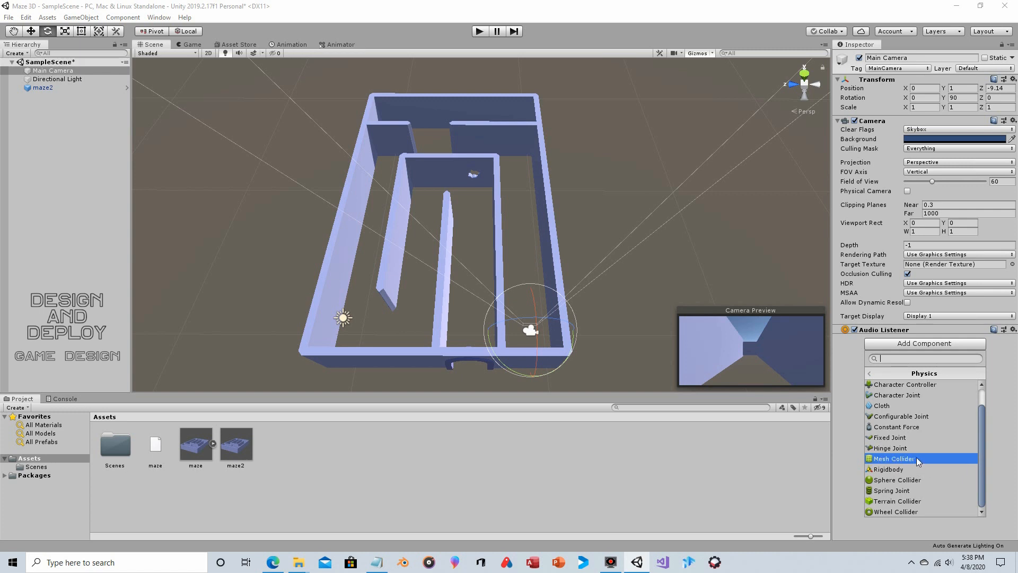
pyautogui.scroll(1, 917, 491)
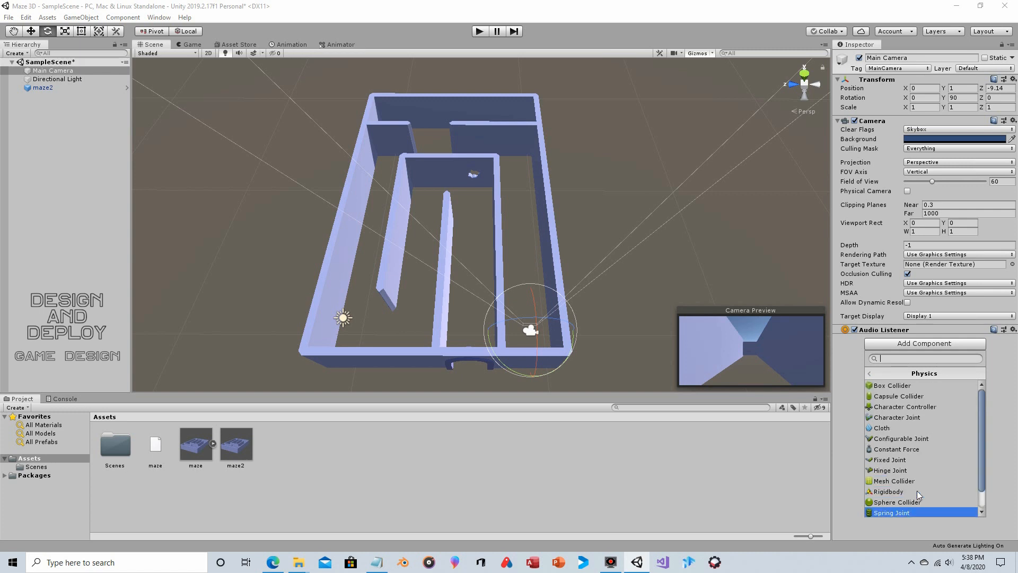
pyautogui.click(915, 408)
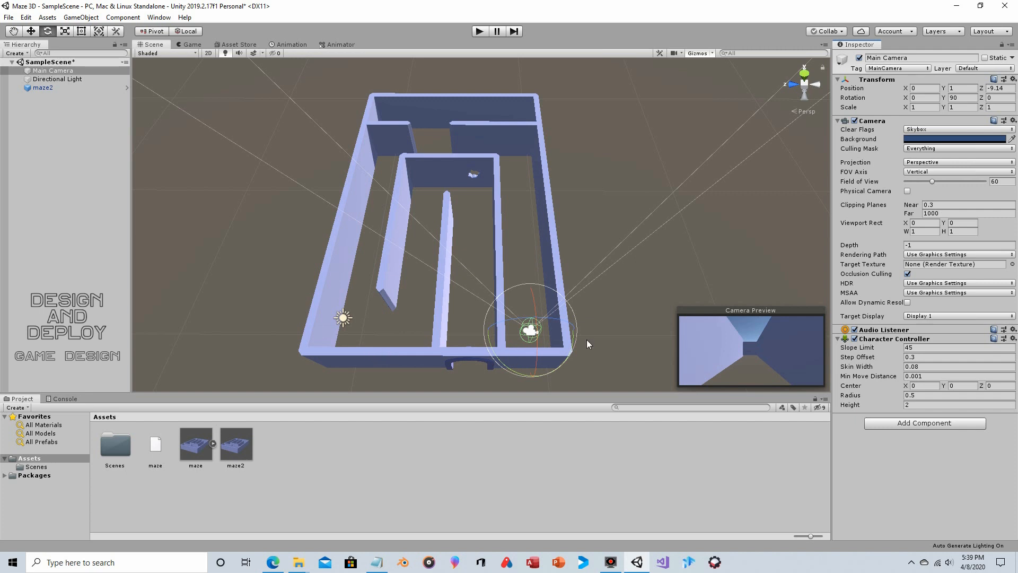
# - Add a Sphere Collider physics component to the Main Camera and inspect its outline around the camera
pyautogui.click(902, 425)
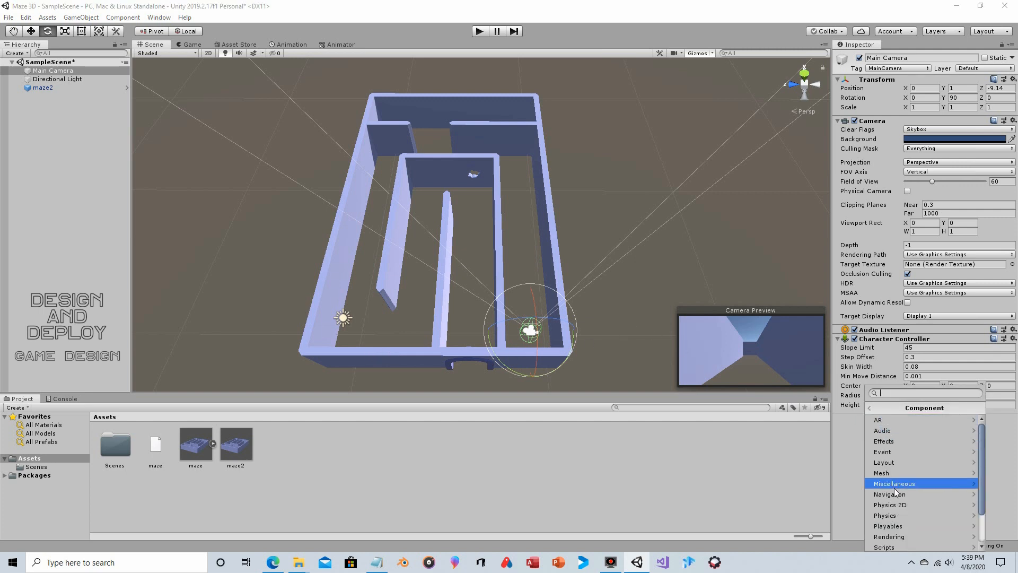
pyautogui.click(901, 515)
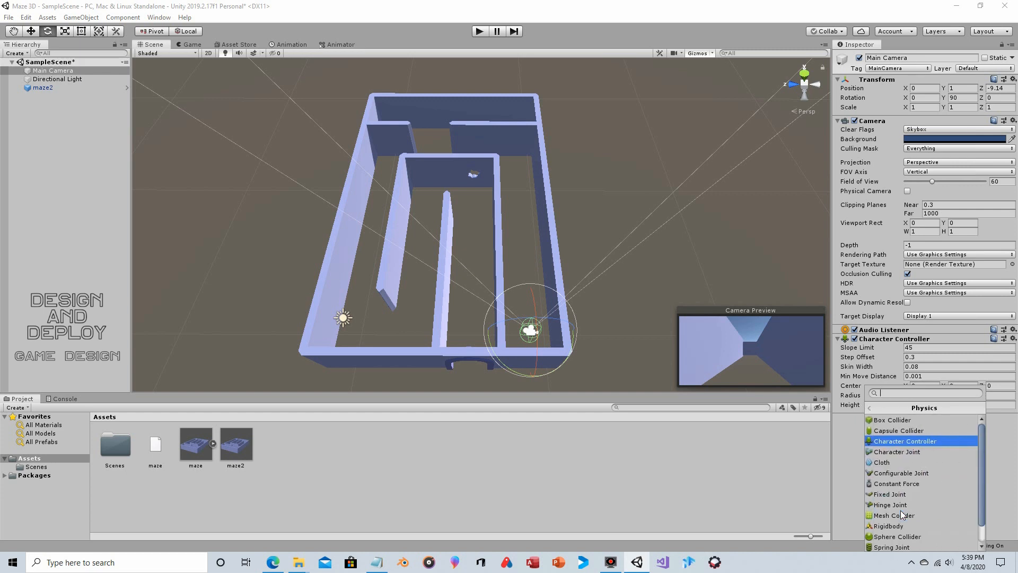
pyautogui.scroll(-1, 901, 513)
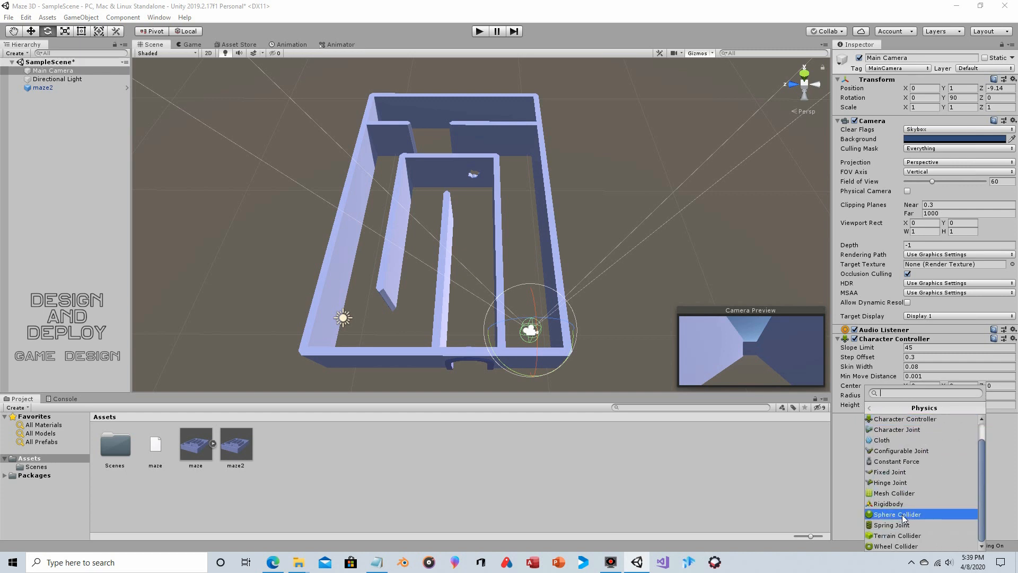
pyautogui.click(903, 515)
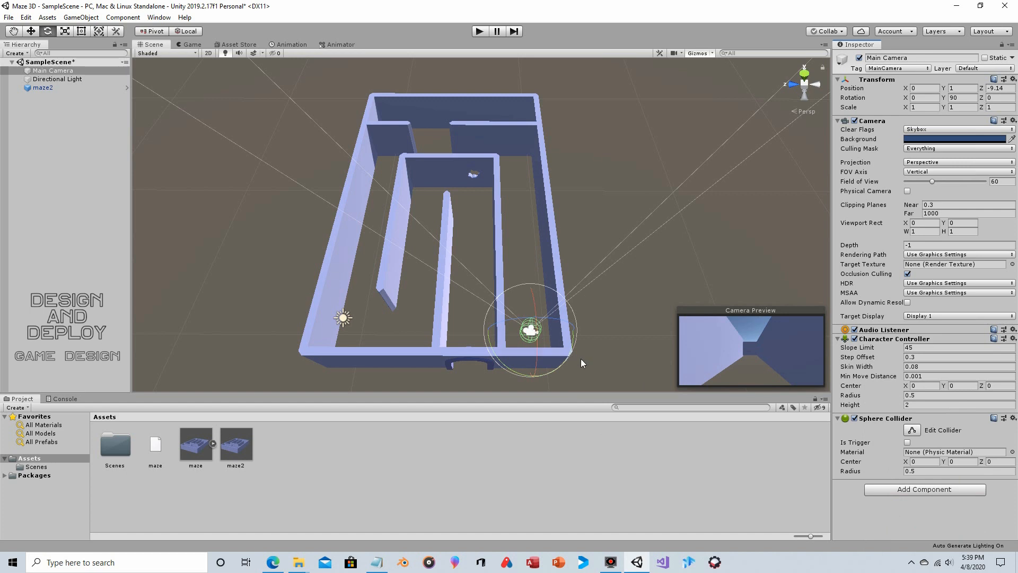
pyautogui.scroll(8, 581, 350)
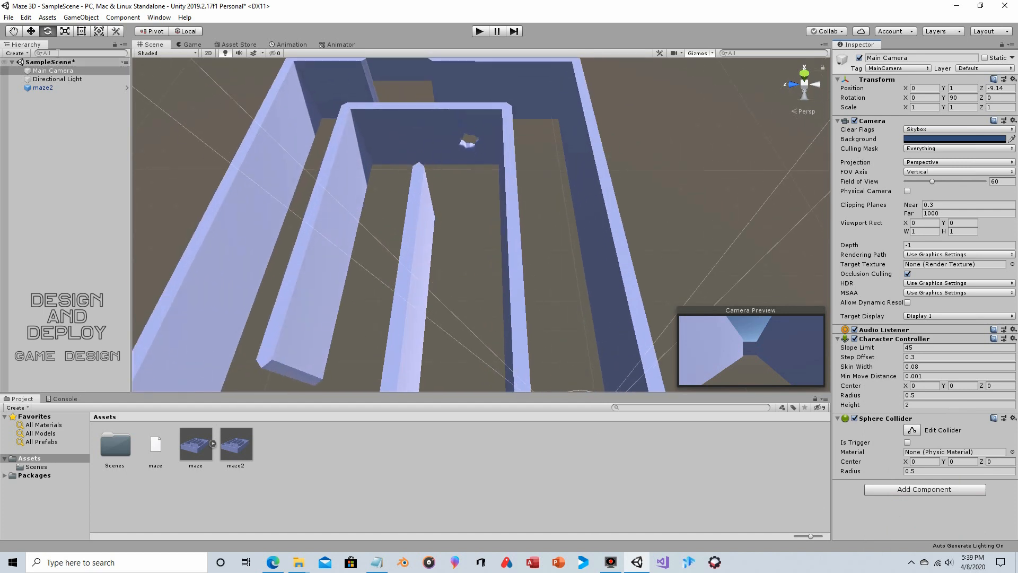
pyautogui.click(14, 32)
pyautogui.moveTo(432, 193); pyautogui.dragTo(418, 121)
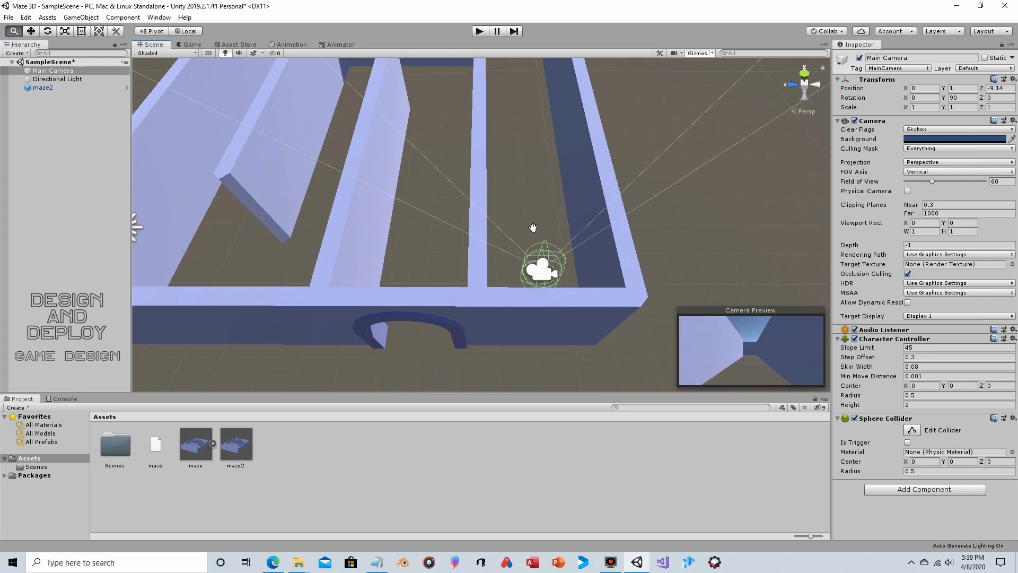
pyautogui.scroll(5, 533, 227)
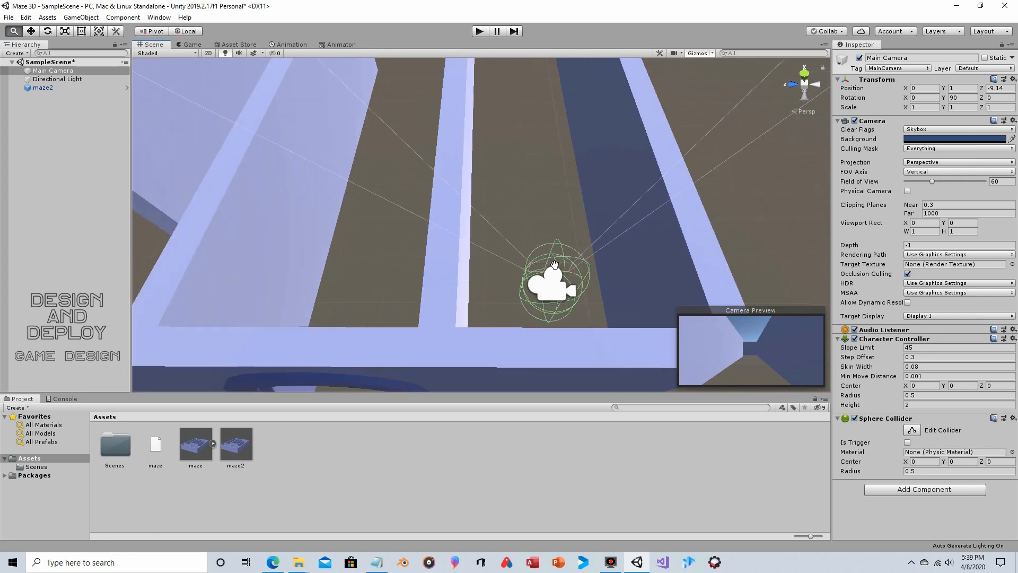
pyautogui.scroll(3, 572, 257)
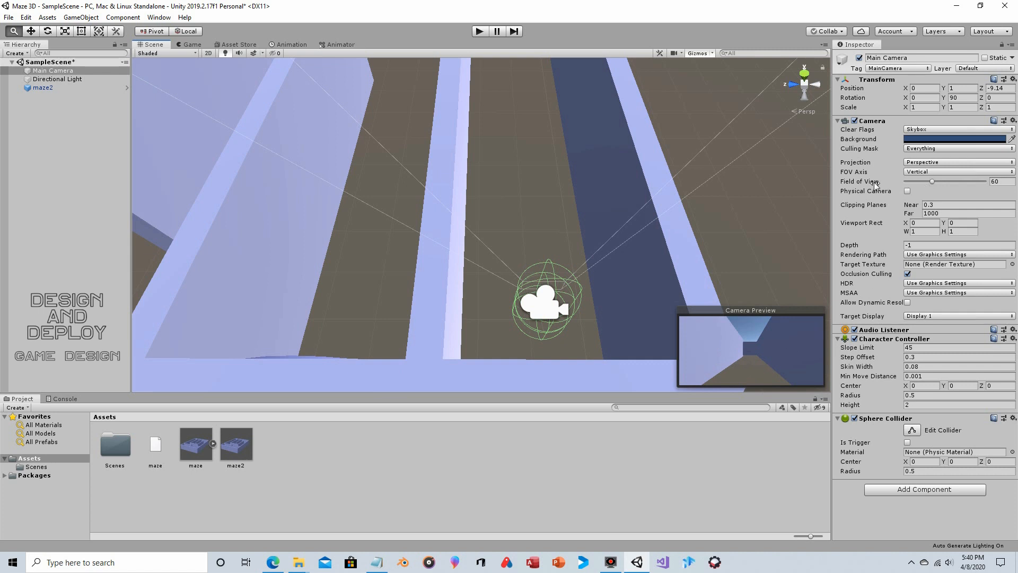
# - Try a wider field of view for the Main Camera, and set it back to 60
pyautogui.moveTo(932, 183)
pyautogui.mouseDown()
pyautogui.moveTo(916, 184)
pyautogui.moveTo(943, 183)
pyautogui.mouseUp()
pyautogui.click(1001, 181)
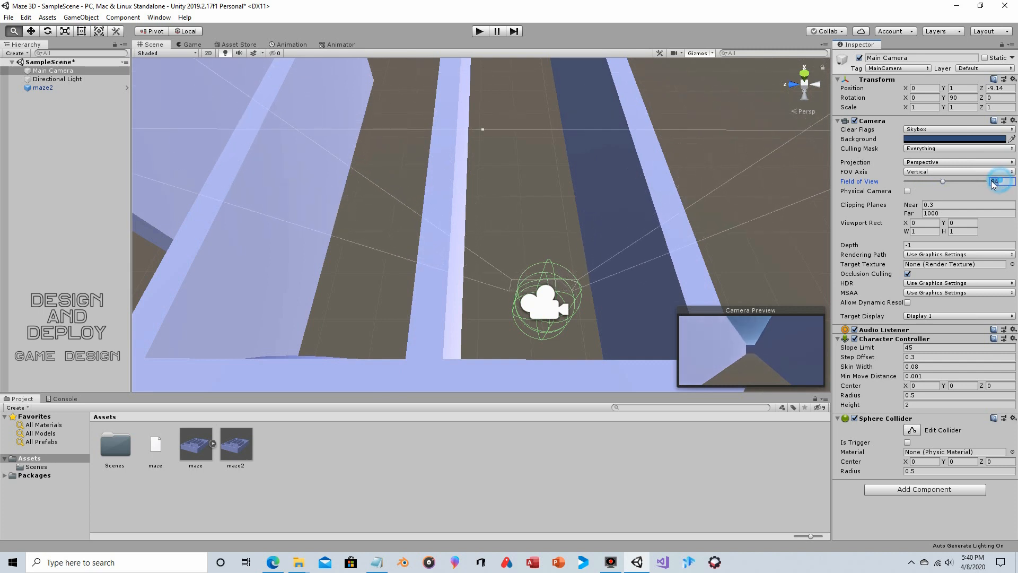
pyautogui.write('60')
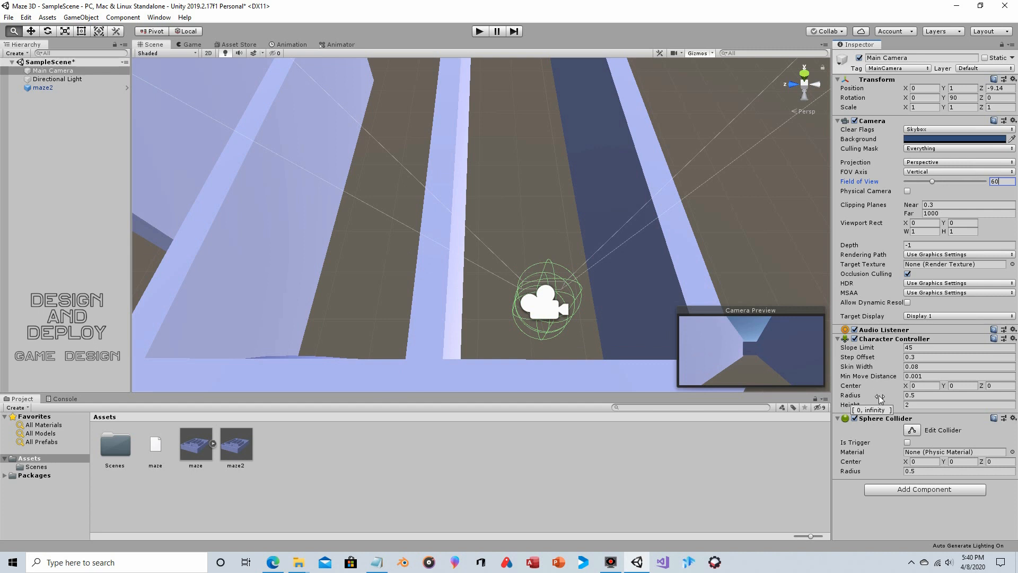
# - Edit the Main Camera's Sphere Collider in the scene, enlarging it to a radius of about 0.68
pyautogui.click(913, 430)
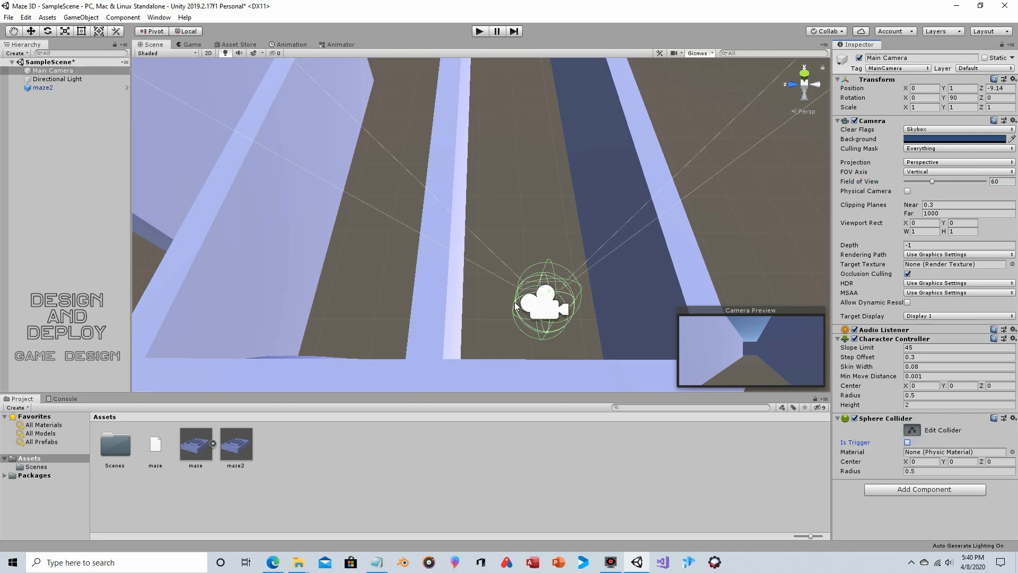
pyautogui.moveTo(515, 306); pyautogui.dragTo(499, 306)
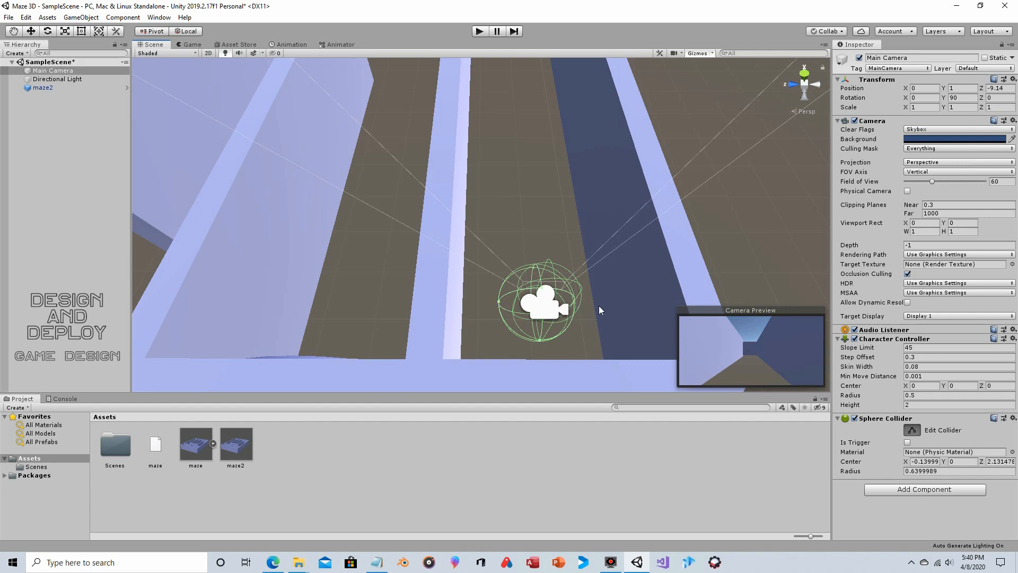
pyautogui.moveTo(539, 341); pyautogui.dragTo(540, 345)
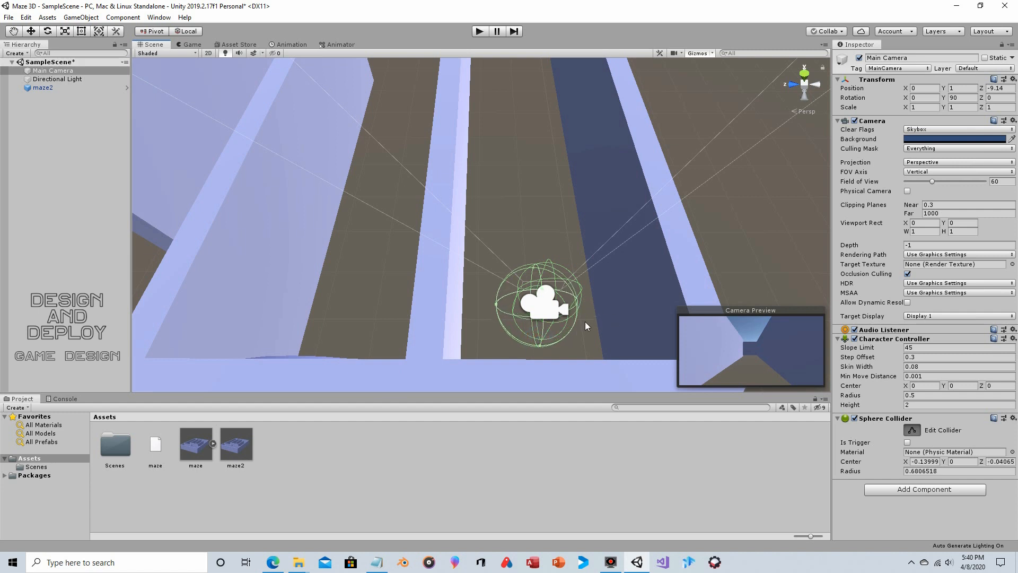
pyautogui.click(594, 300)
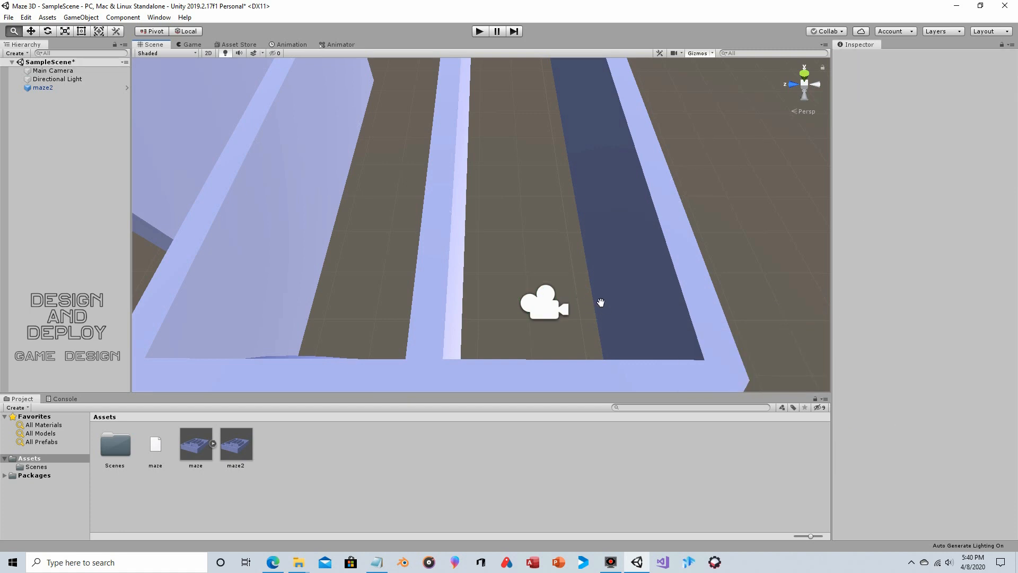
# - Reselect the Main Camera and set its Sphere Collider center to 0 on X and Z
pyautogui.click(52, 71)
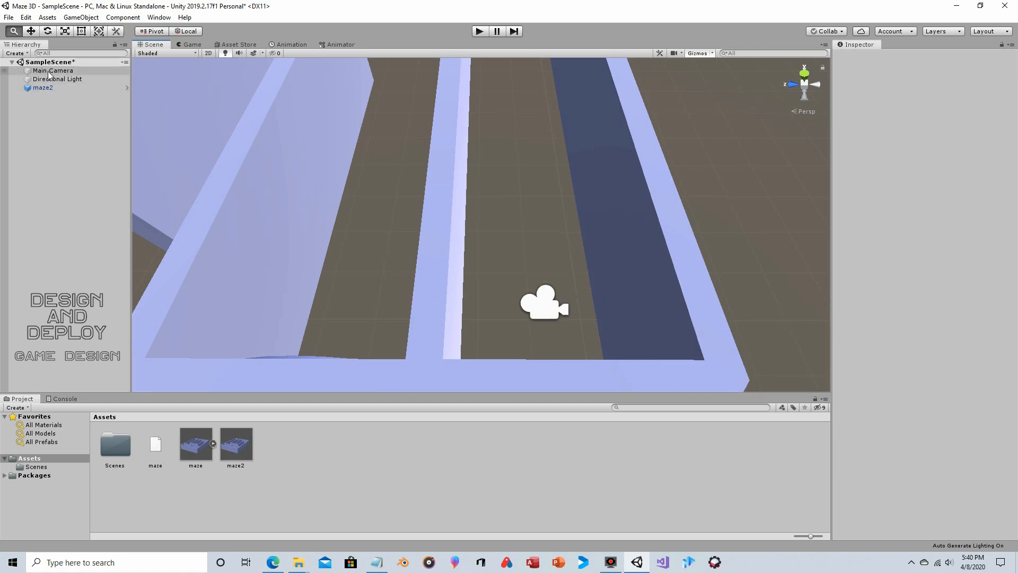
pyautogui.scroll(3, 583, 281)
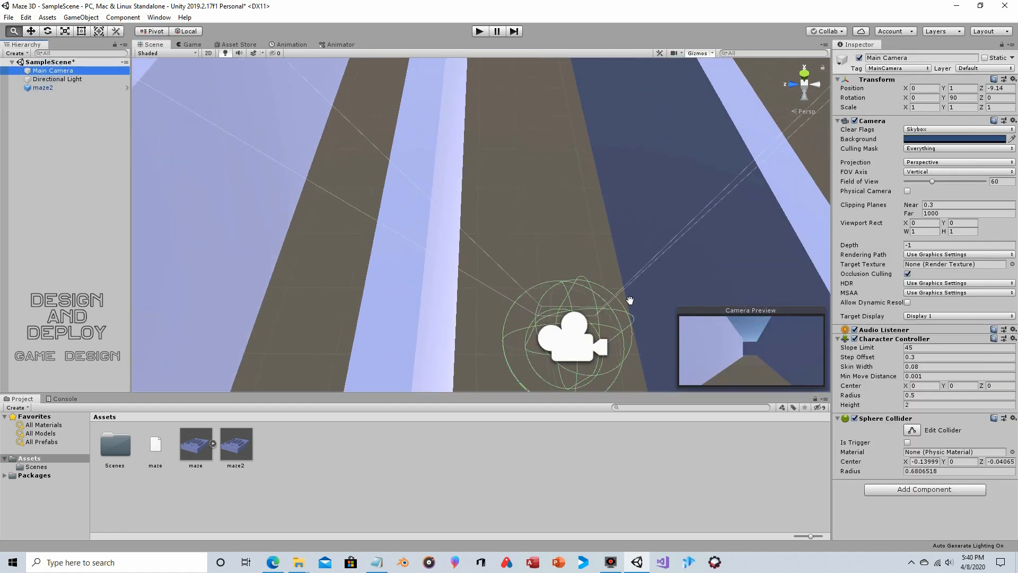
pyautogui.scroll(2, 631, 291)
pyautogui.scroll(2, 630, 282)
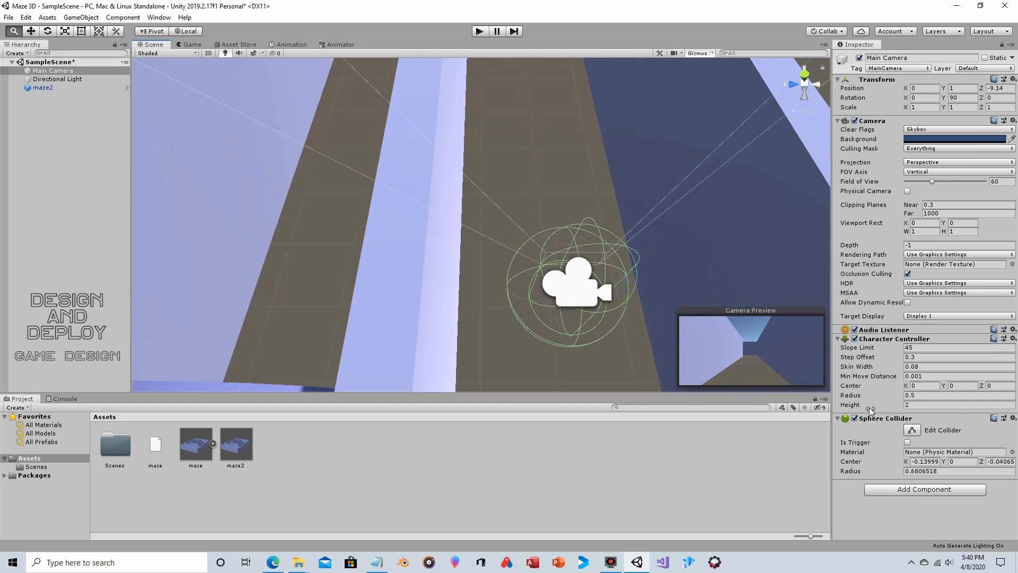
pyautogui.click(912, 430)
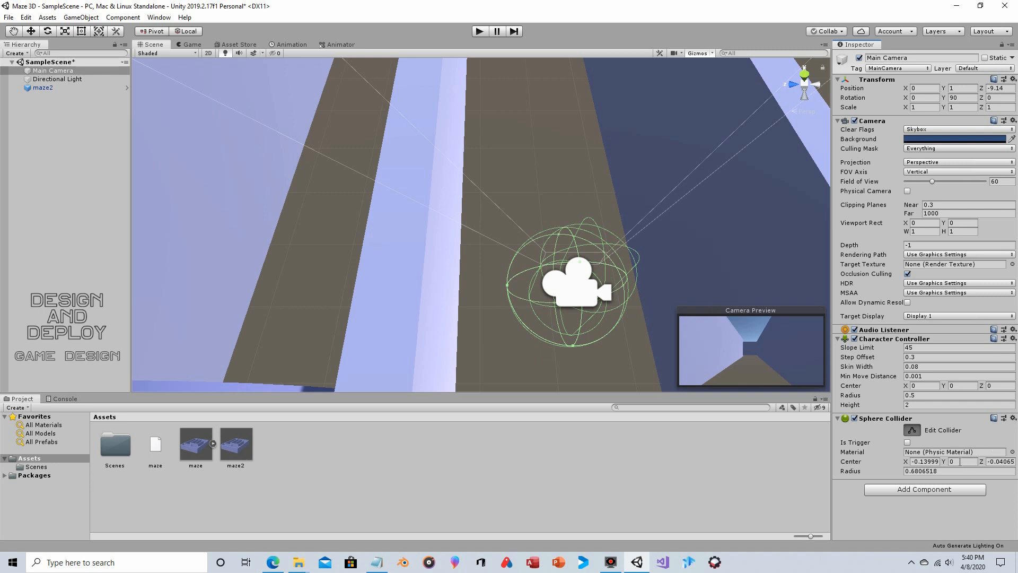
pyautogui.click(914, 462)
pyautogui.write('0')
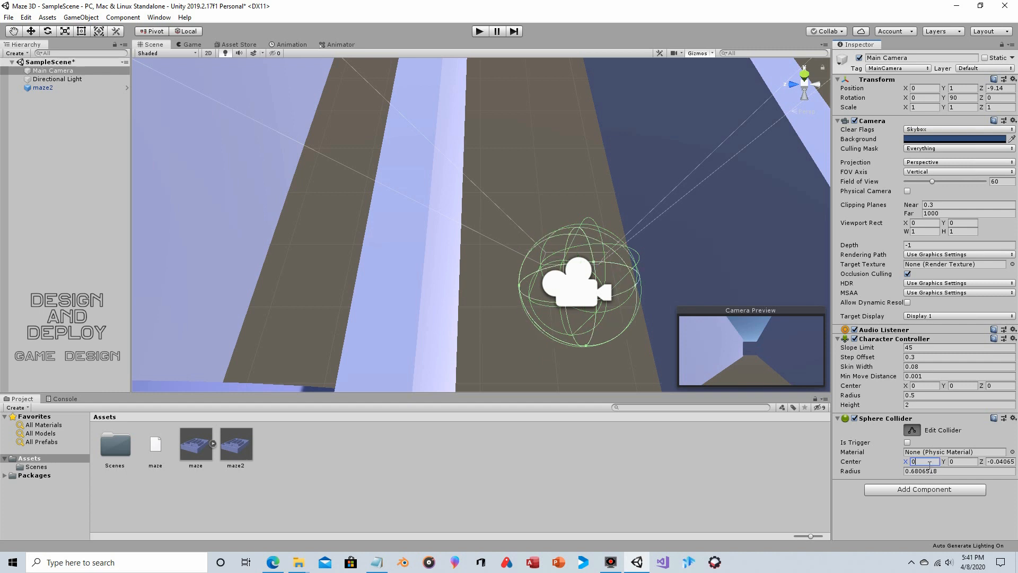
pyautogui.click(993, 461)
pyautogui.write('0')
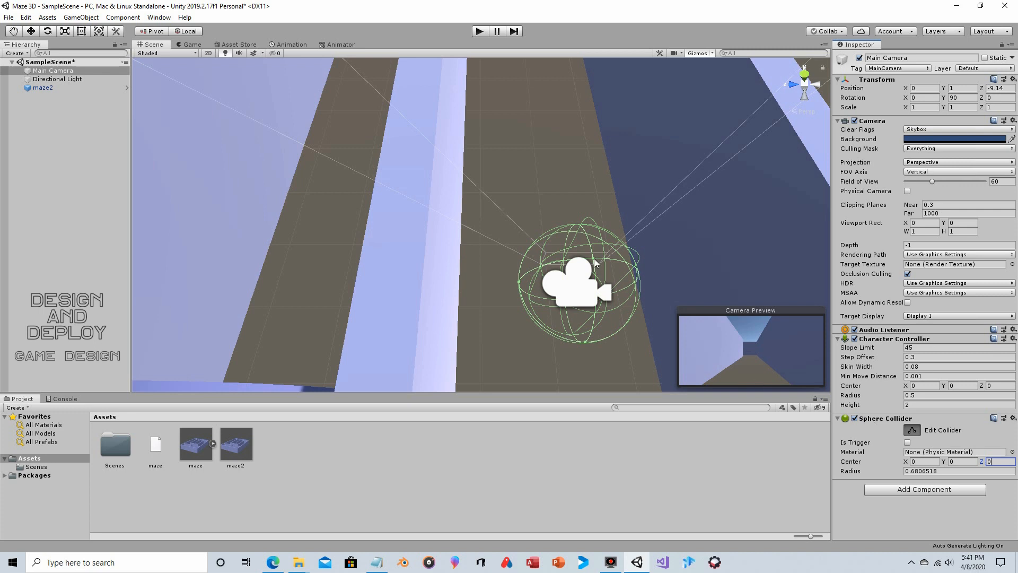
# - Enlarge the Main Camera's Sphere Collider in the scene to a radius of about 0.72
pyautogui.moveTo(595, 263); pyautogui.dragTo(595, 258)
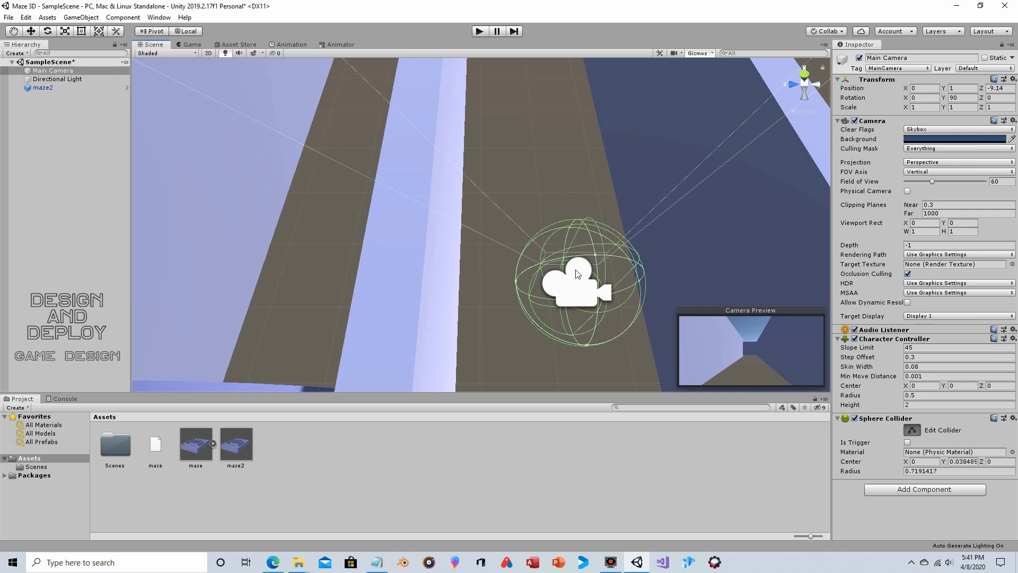
pyautogui.scroll(-8, 475, 228)
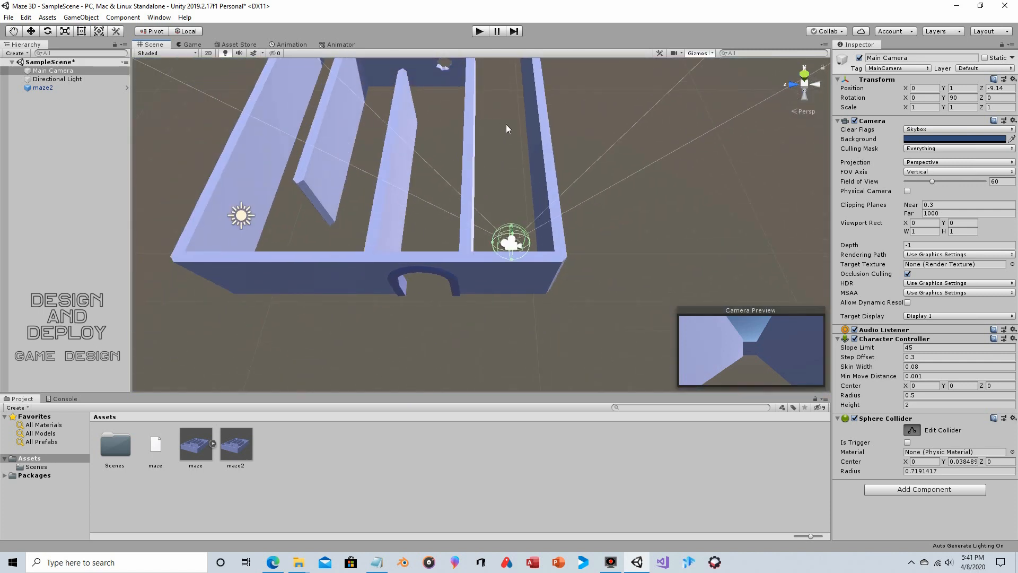
pyautogui.moveTo(543, 122); pyautogui.dragTo(534, 105, button='right')
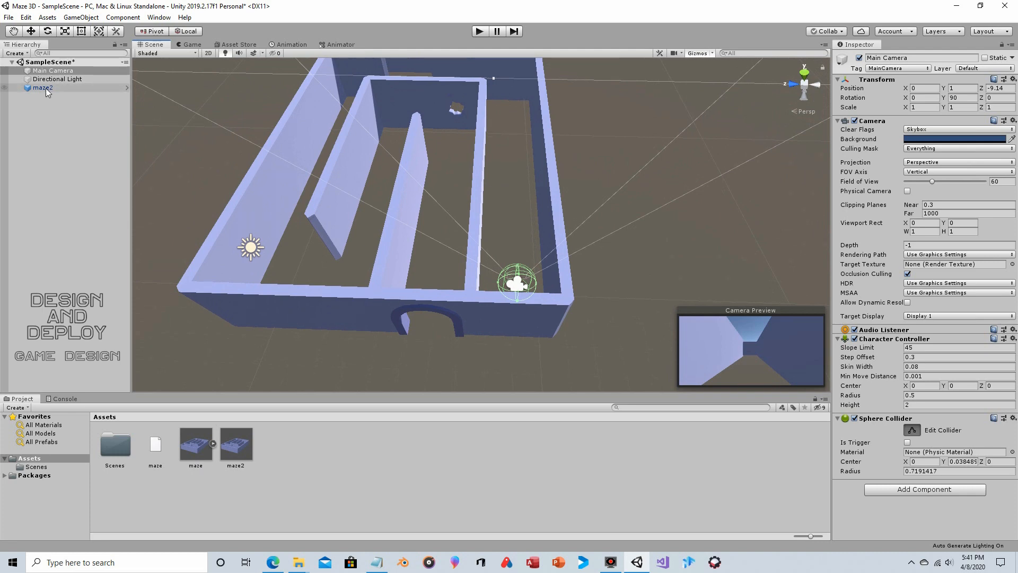
# - Add a Mesh Collider physics component to the maze2 object
pyautogui.click(85, 88)
pyautogui.keyDown('alt'); pyautogui.moveTo(195, 203); pyautogui.dragTo(223, 221); pyautogui.keyUp('alt')
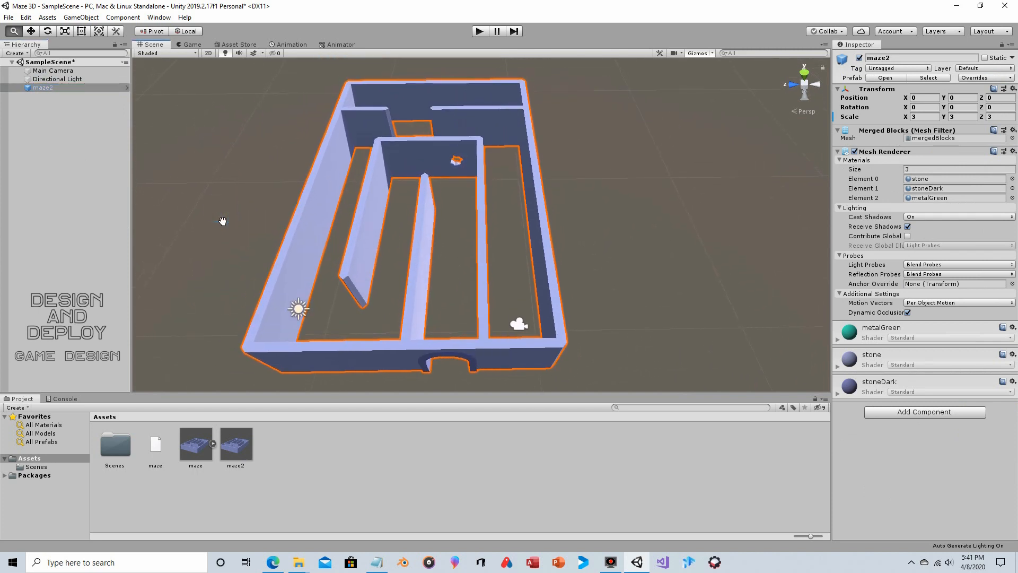
pyautogui.moveTo(315, 201); pyautogui.dragTo(316, 203)
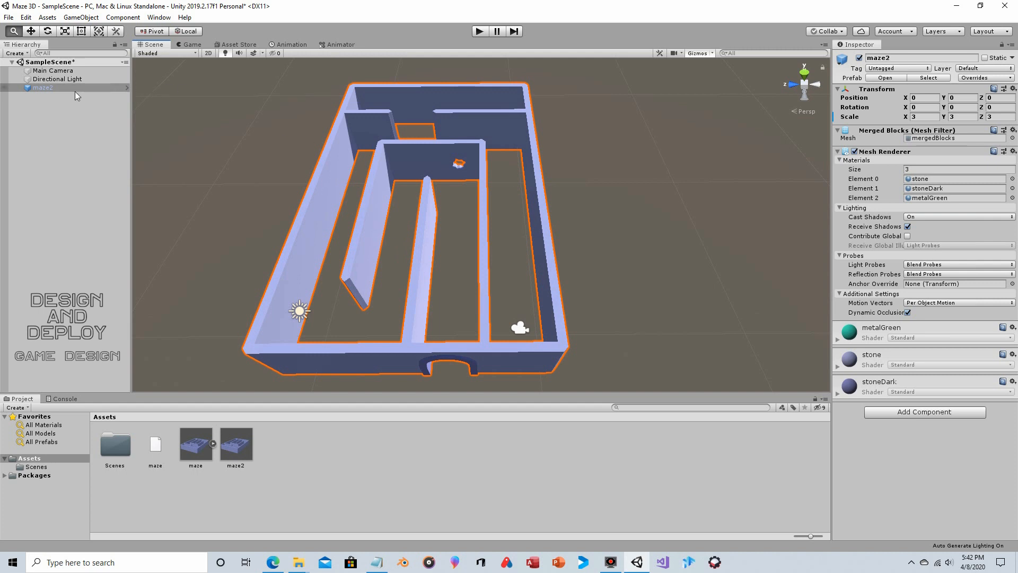
pyautogui.click(895, 413)
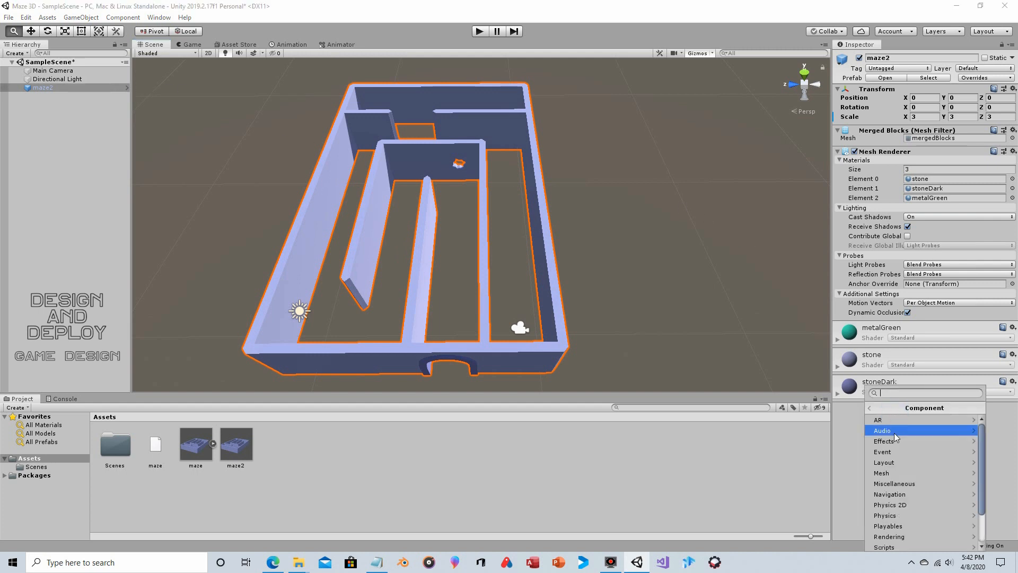
pyautogui.click(902, 515)
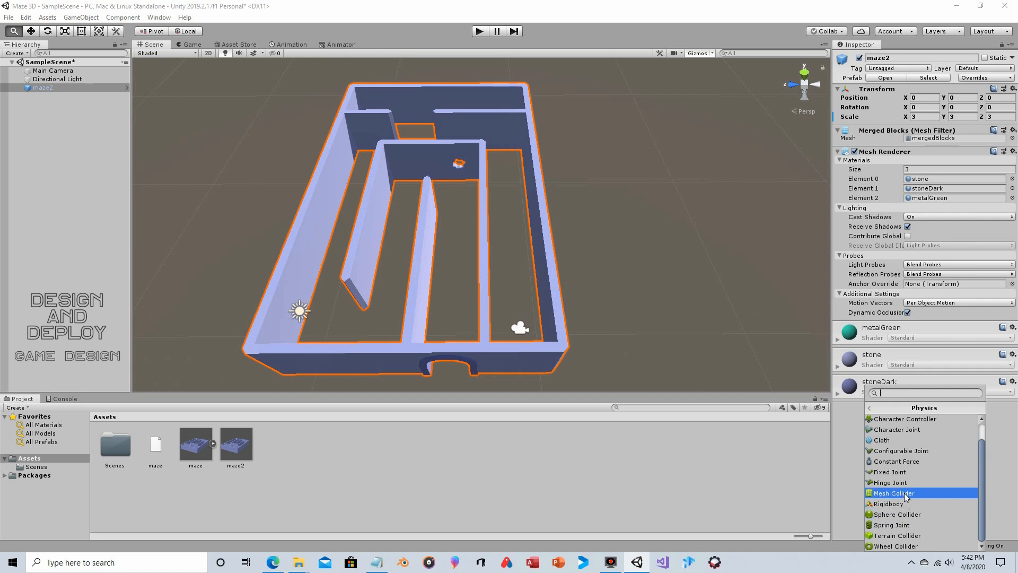
pyautogui.click(895, 493)
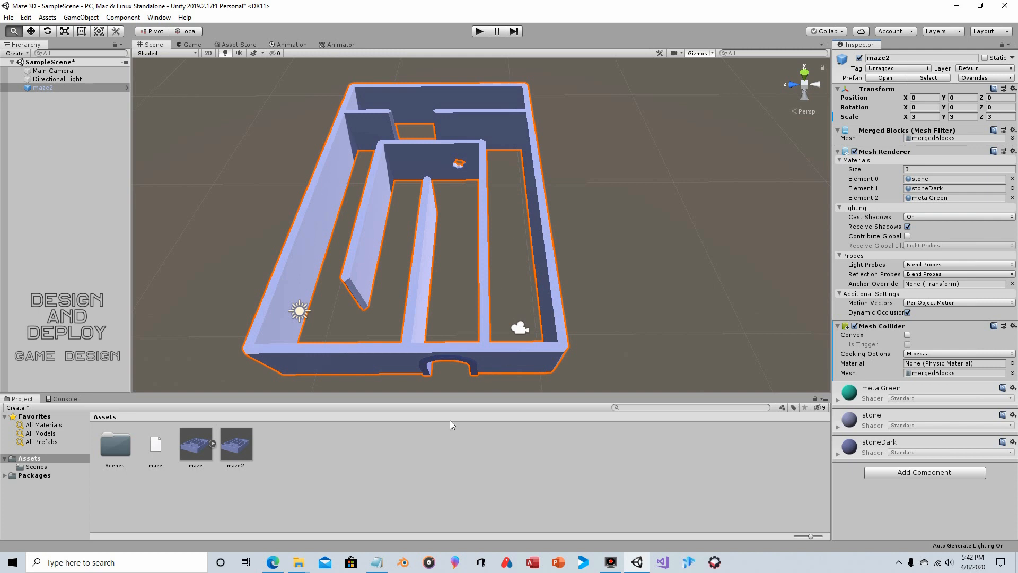
# - Create a new C# script in the Assets folder and name it movearound
pyautogui.rightClick(290, 438)
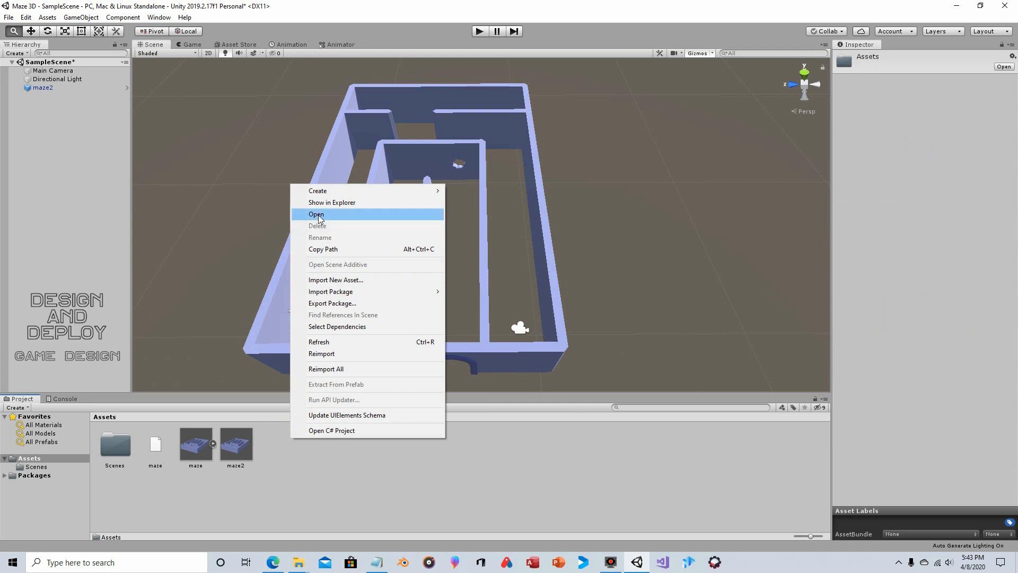
pyautogui.moveTo(325, 191)
pyautogui.click(497, 179)
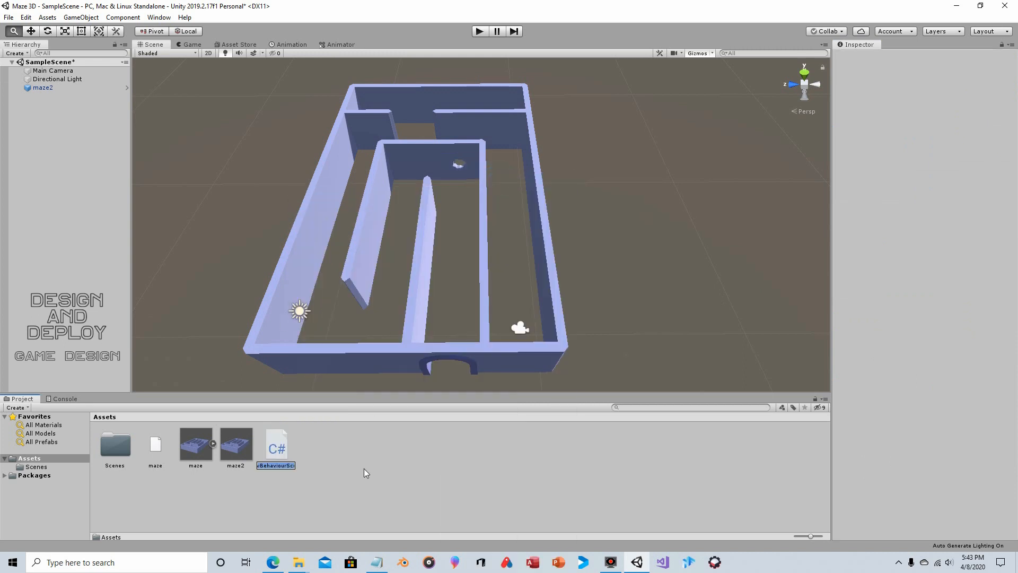
pyautogui.write('movearpund')
pyautogui.press('BackSpace')
pyautogui.write('o')
pyautogui.press('Return')
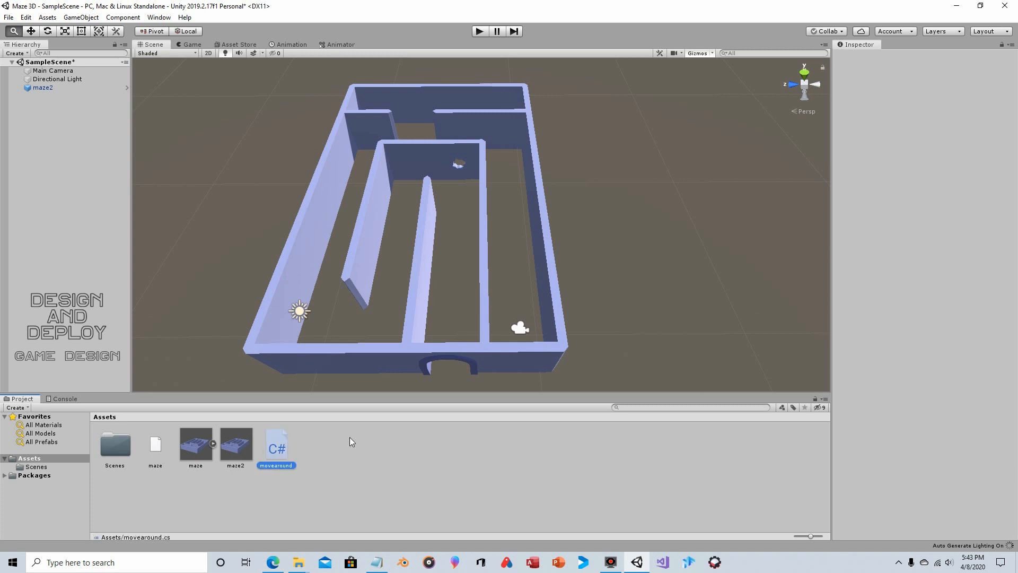
# - Attach the movearound script to the Main Camera and open the script in Visual Studio
pyautogui.click(53, 70)
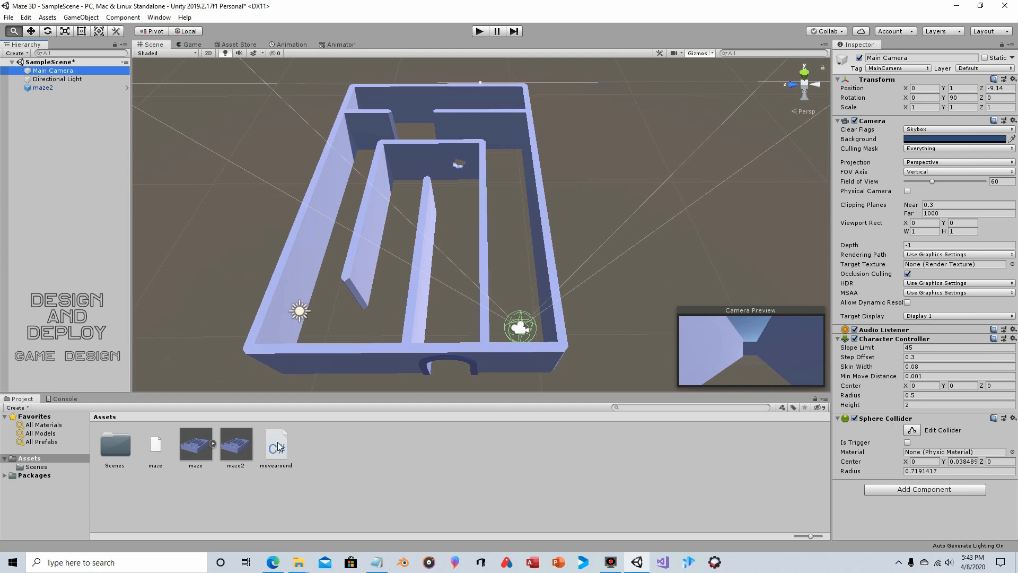
pyautogui.moveTo(276, 446); pyautogui.dragTo(893, 527)
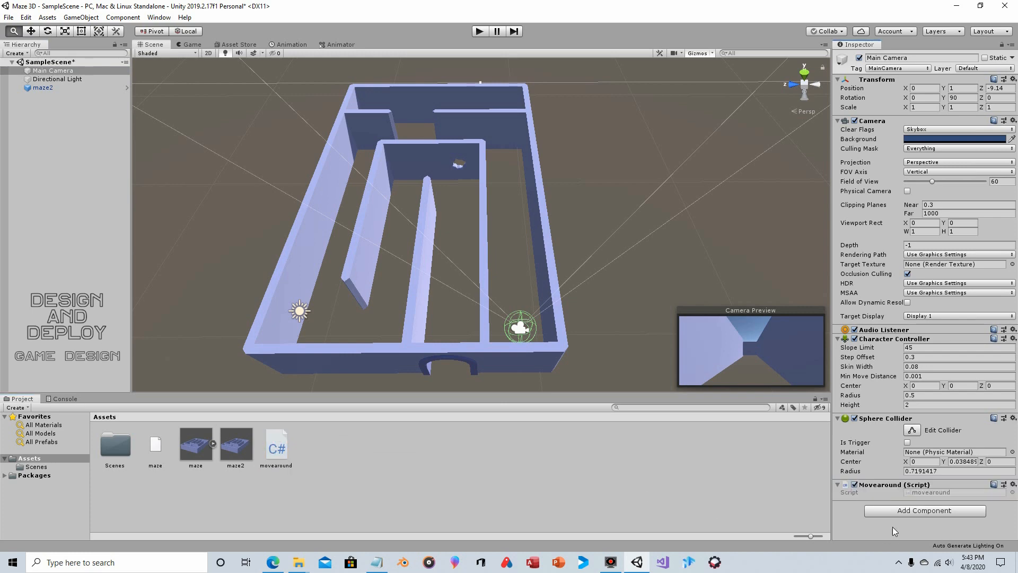
pyautogui.doubleClick(925, 493)
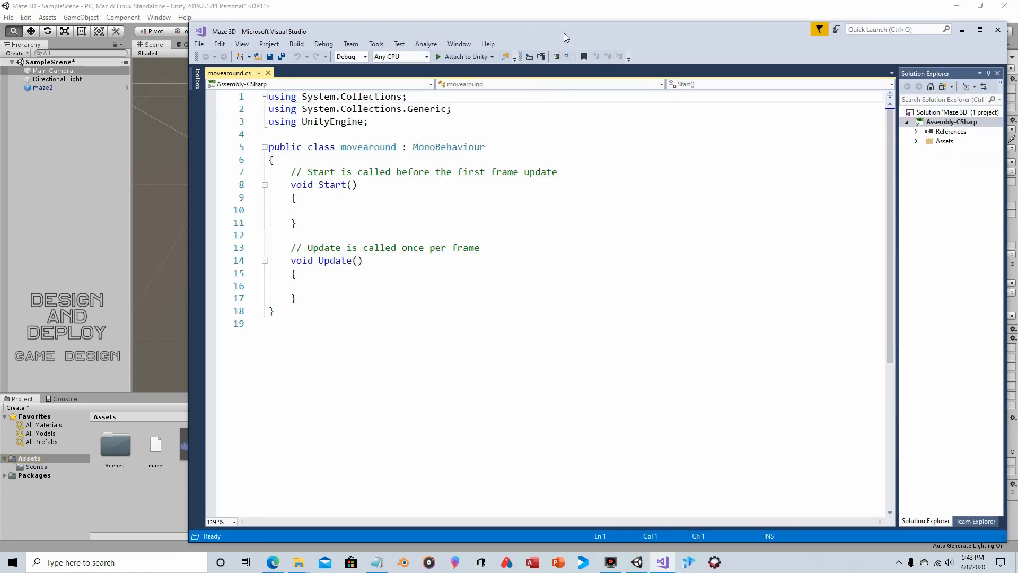
pyautogui.moveTo(564, 33); pyautogui.dragTo(482, 17)
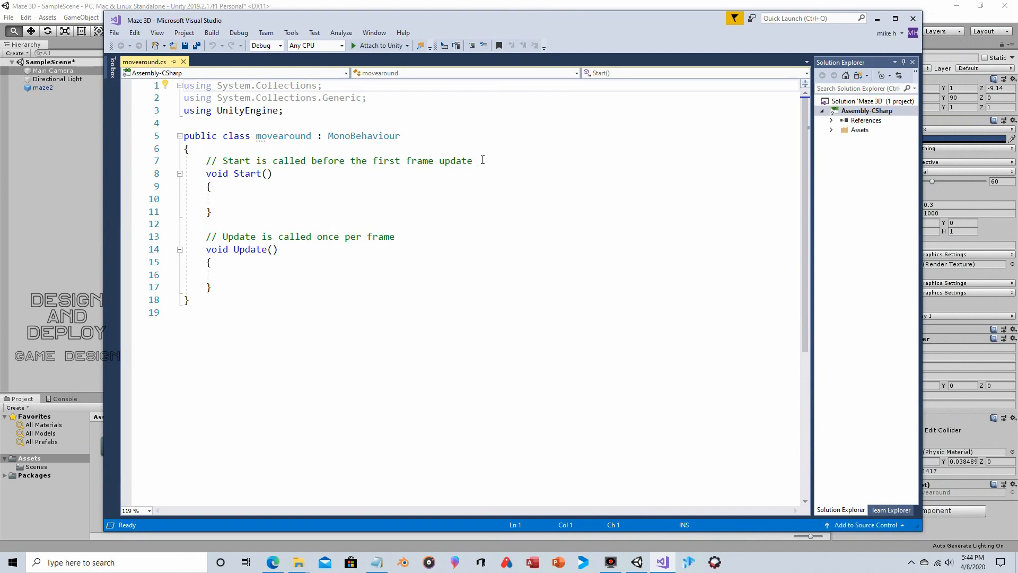
# - Delete the default comments above the Start and Update methods in the movearound script
pyautogui.moveTo(482, 160); pyautogui.dragTo(200, 161)
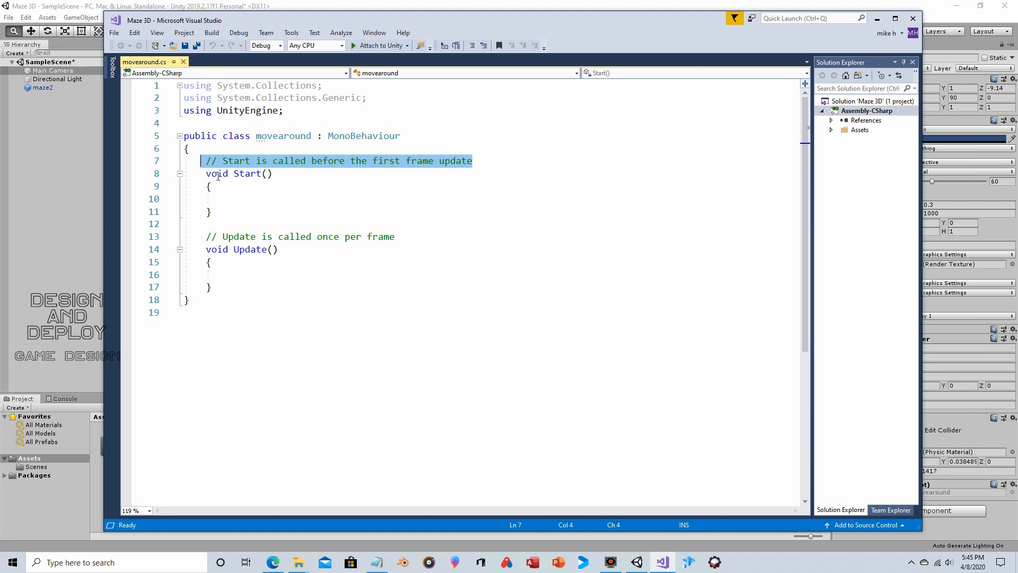
pyautogui.press('Delete')
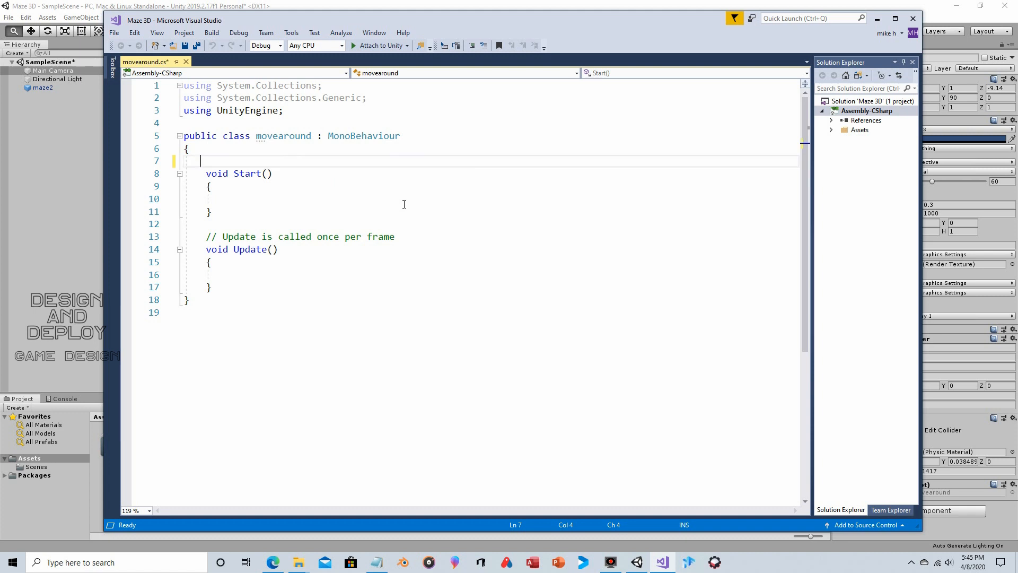
pyautogui.moveTo(398, 236); pyautogui.dragTo(209, 240)
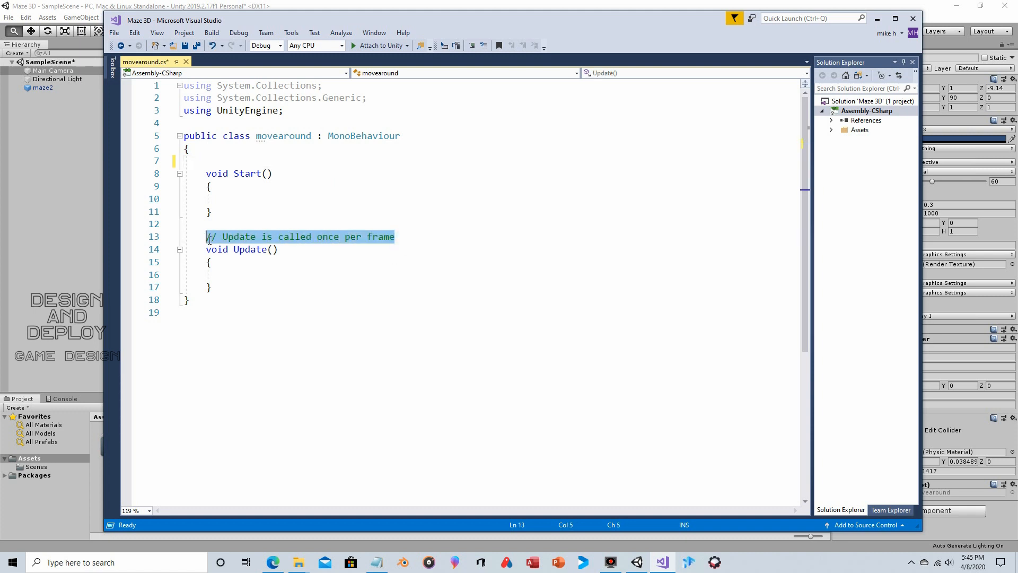
pyautogui.press('Delete')
# - In Update, declare floats x, z and rot read with Input.GetAxis from "Horizontal", "Vertical" and "lookaround"
pyautogui.click(230, 275)
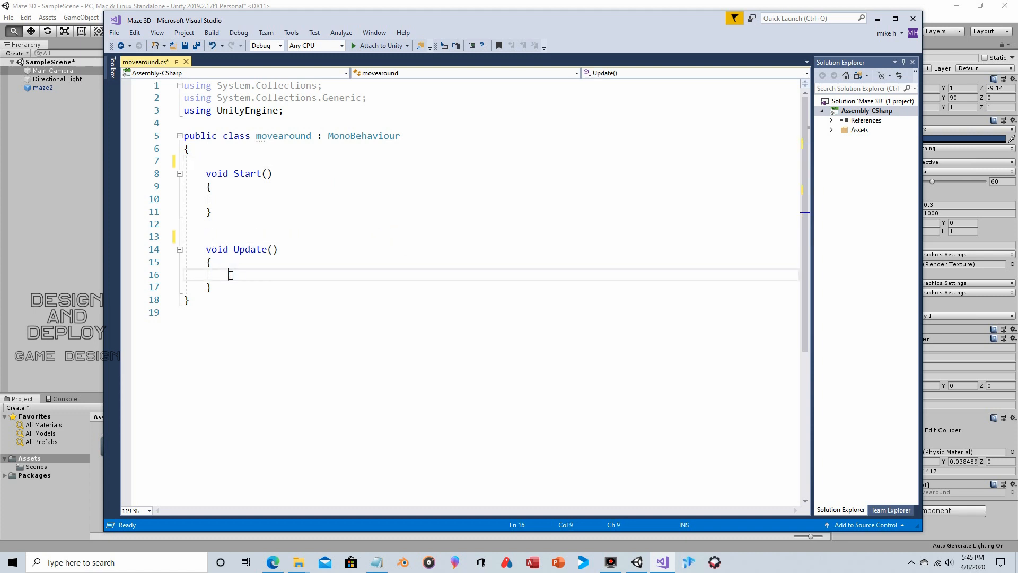
pyautogui.press('Return')
pyautogui.press('Return')
pyautogui.press('Return')
pyautogui.press('Up')
pyautogui.press('Up')
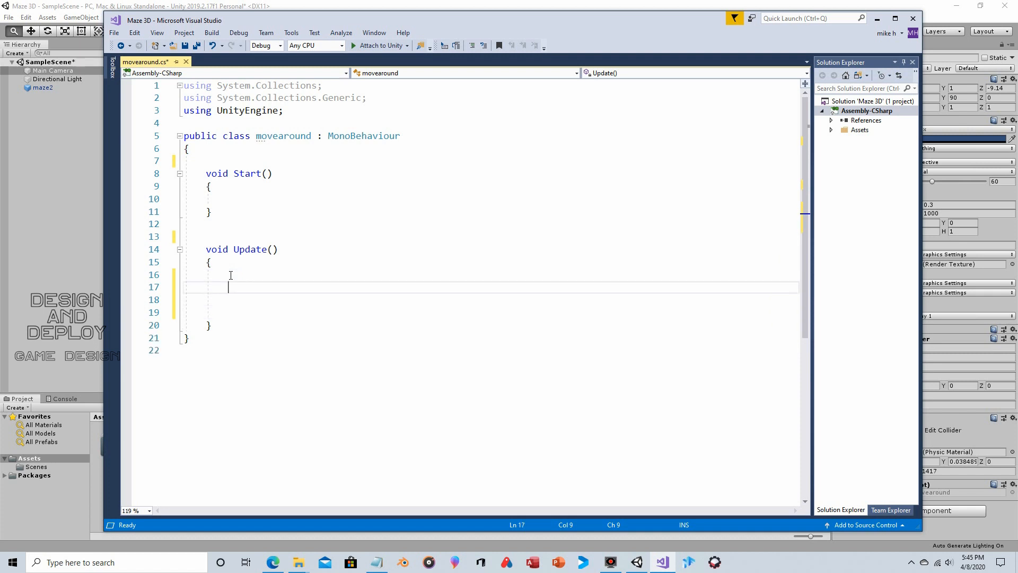
pyautogui.press('Up')
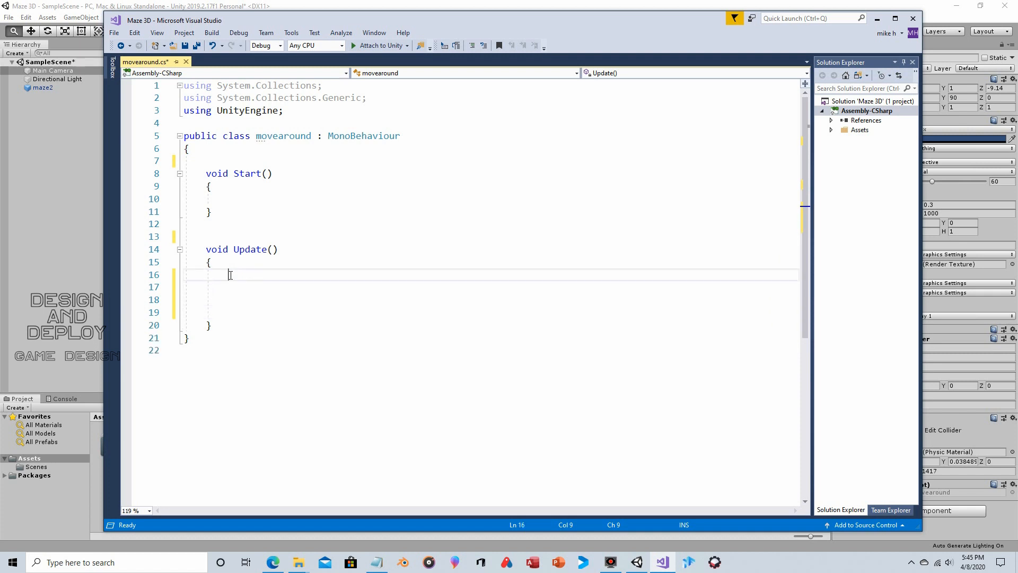
pyautogui.write('float x = Input.GetAxis("Horizontal"); float z = Input.GetAxis("Vertical"); float rot = Input.GetAxis("lookaround");')
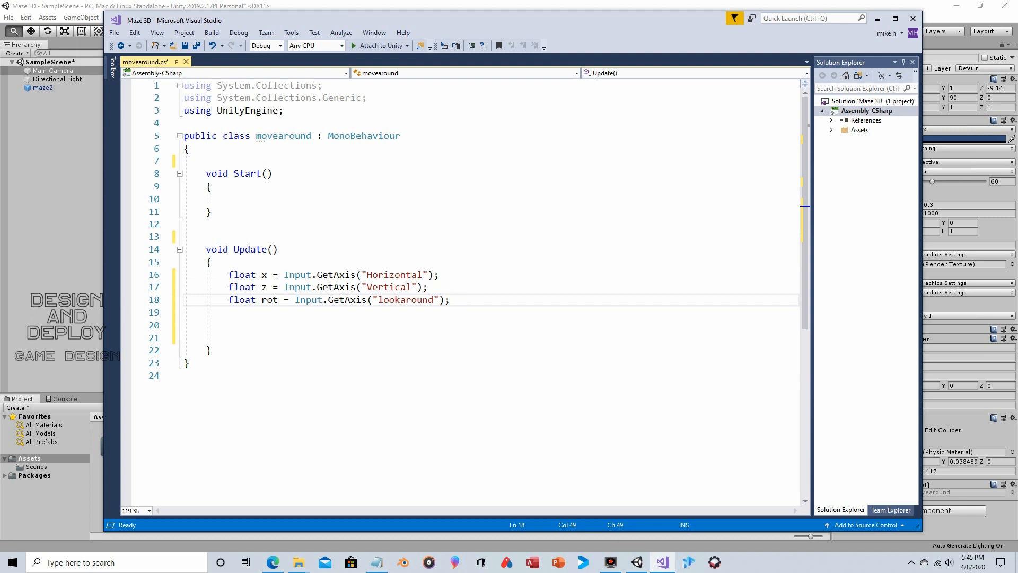
# - Review the three float declarations in Update, checking the variable names x, z and rot and their Input.GetAxis axis names
pyautogui.moveTo(229, 275); pyautogui.dragTo(278, 301)
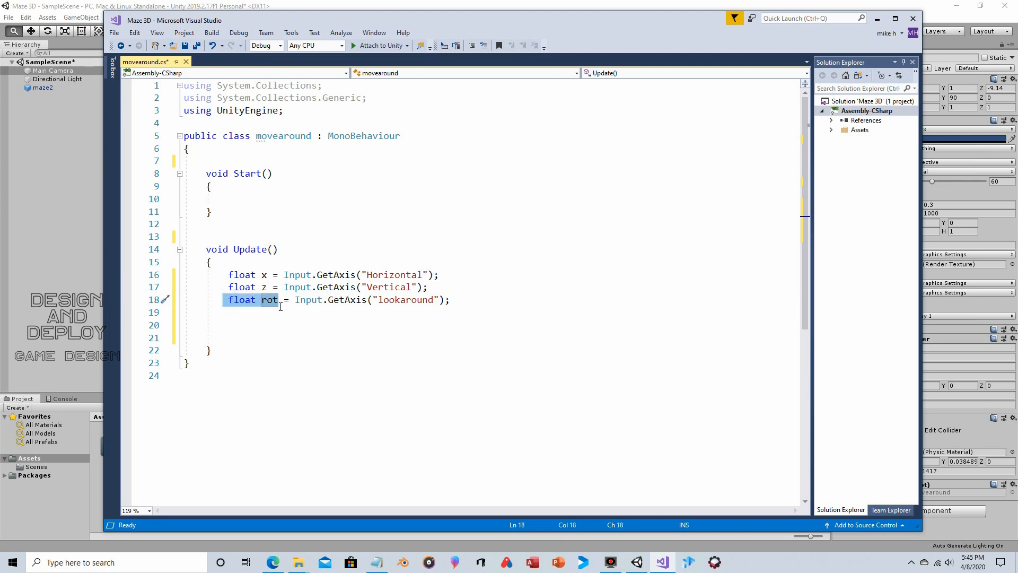
pyautogui.click(262, 300)
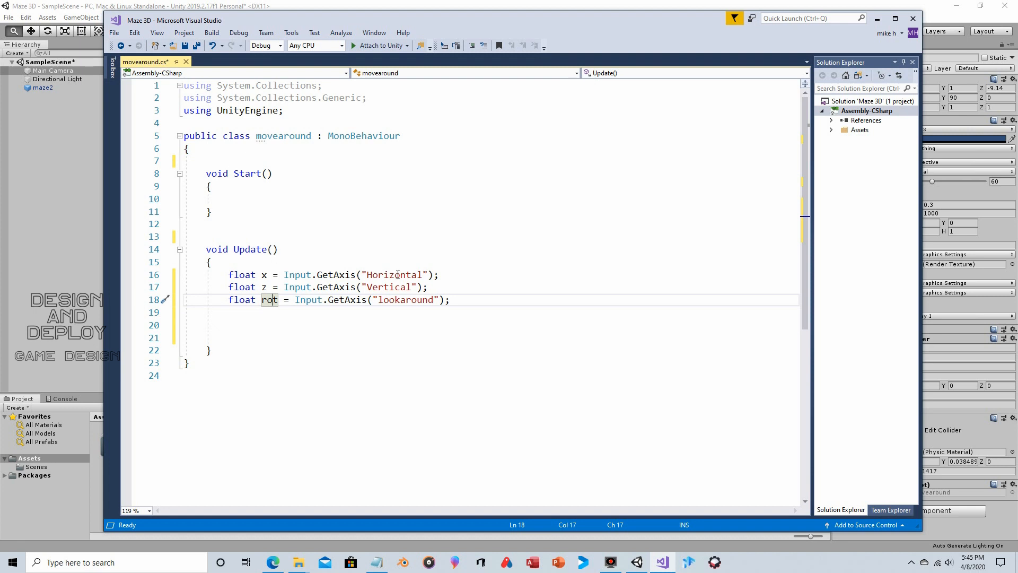
pyautogui.click(284, 275)
pyautogui.moveTo(285, 275); pyautogui.dragTo(434, 275)
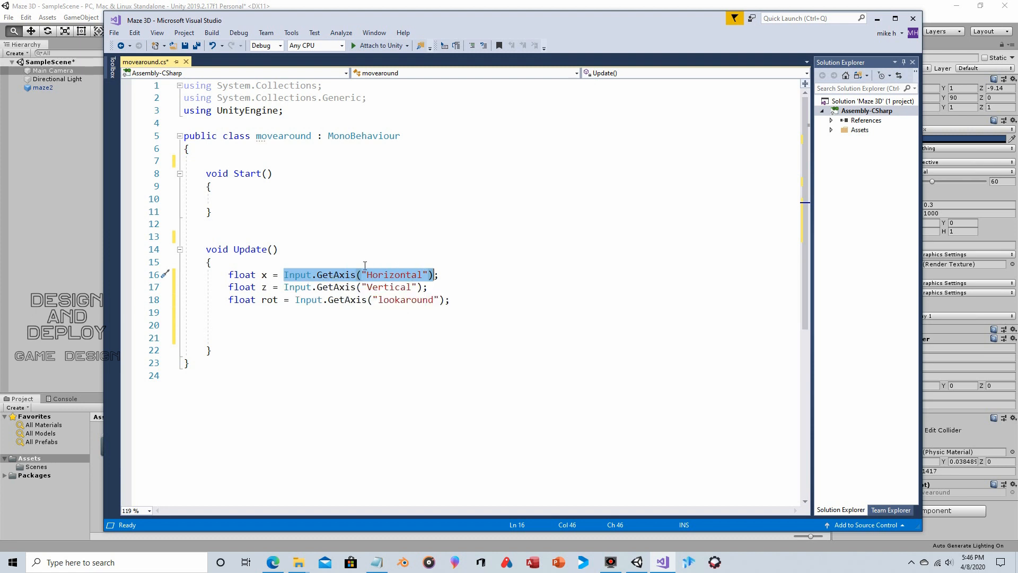
pyautogui.click(446, 274)
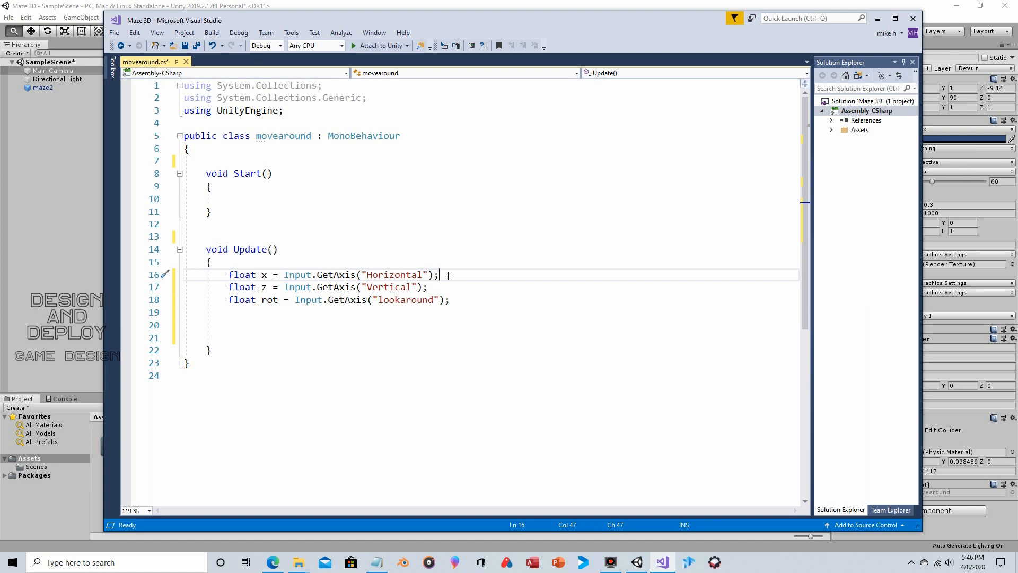
pyautogui.doubleClick(409, 274)
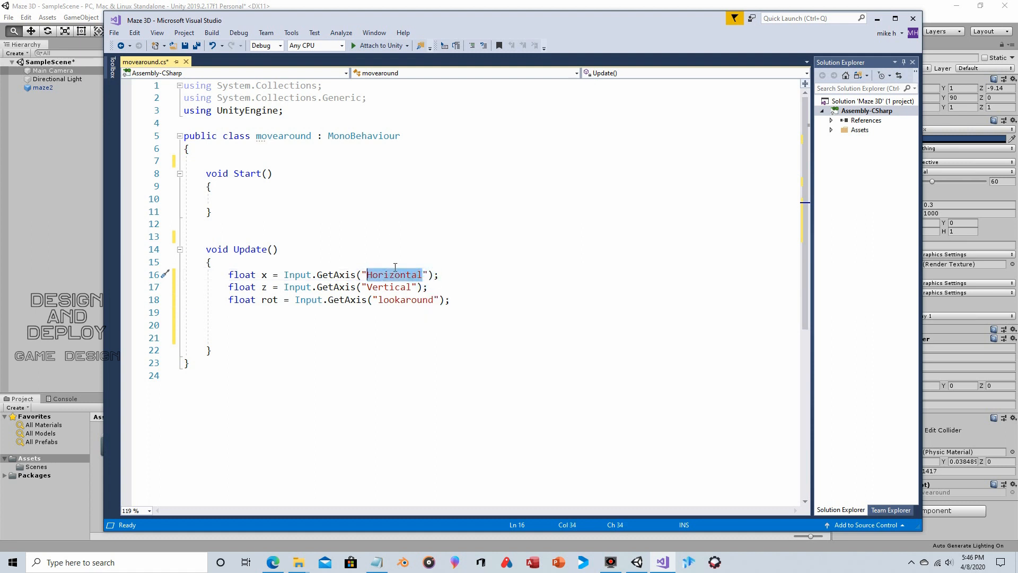
pyautogui.moveTo(412, 287); pyautogui.dragTo(369, 287)
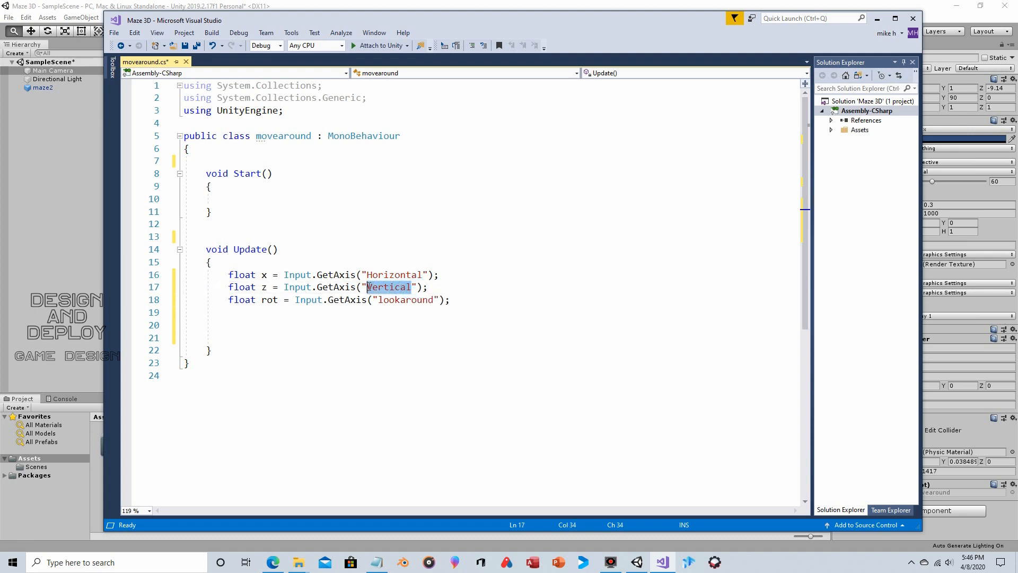
pyautogui.doubleClick(264, 288)
pyautogui.click(264, 288)
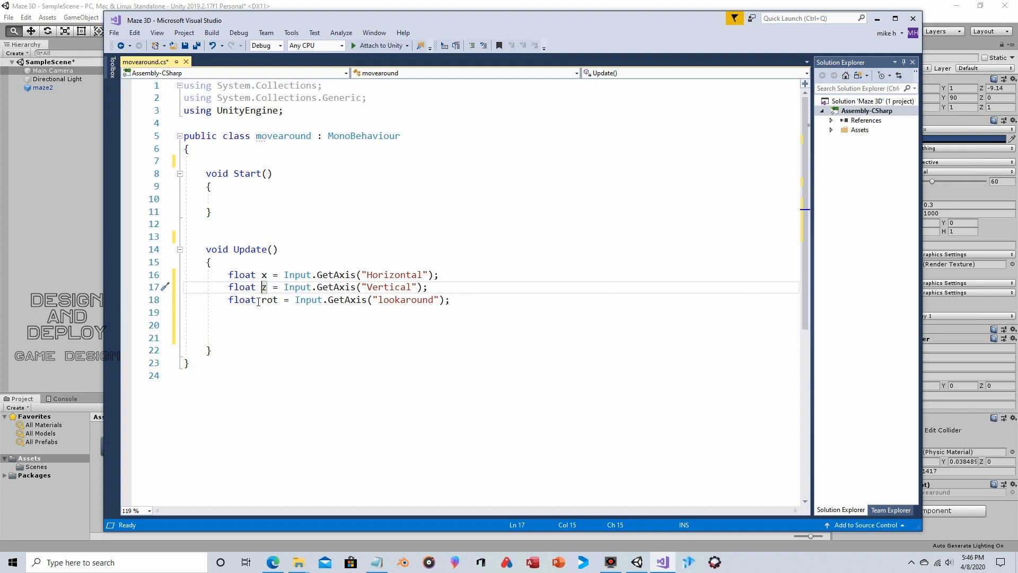
pyautogui.doubleClick(269, 301)
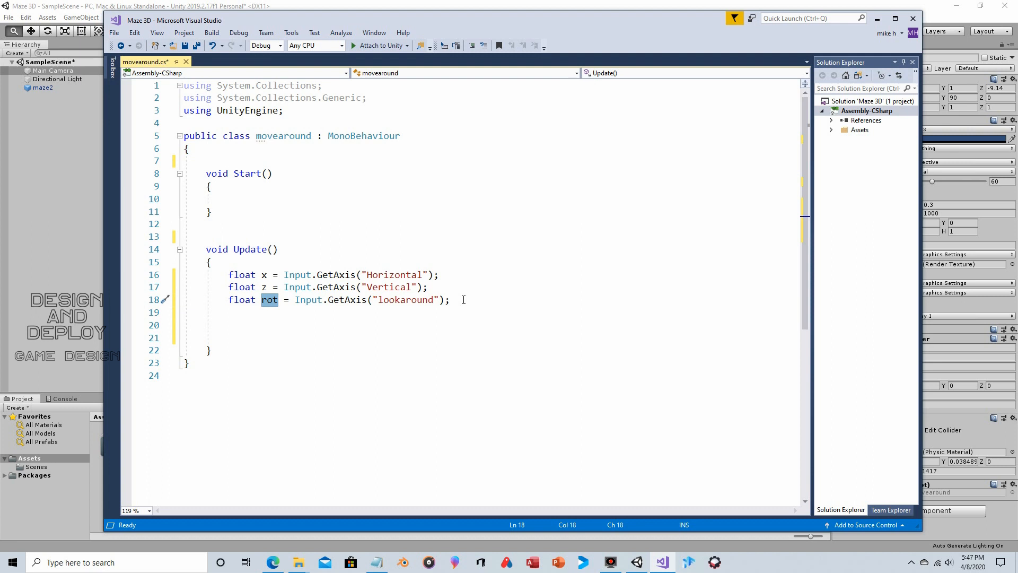
pyautogui.click(464, 300)
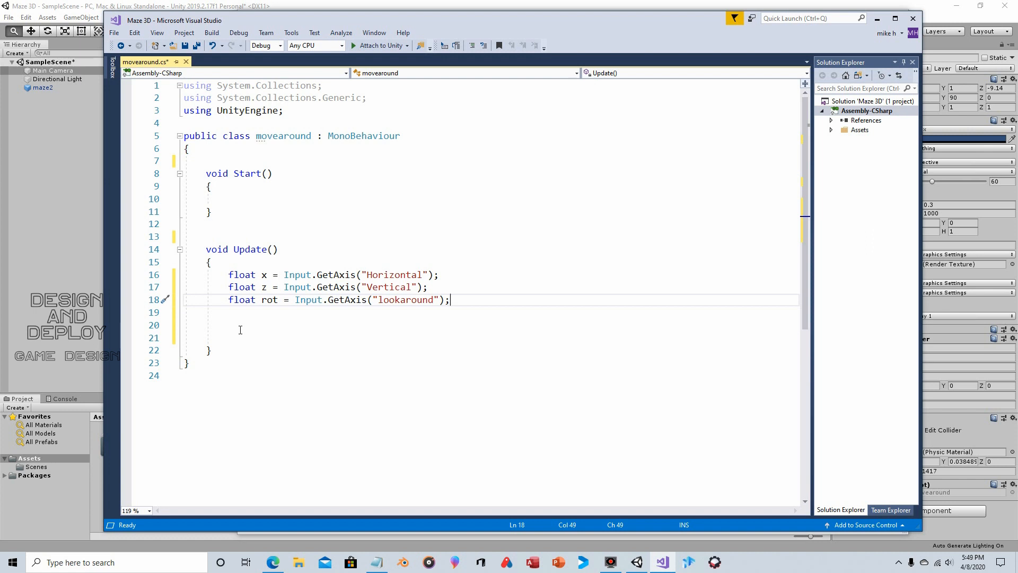
# - Below the floats, add Vector3 moveCal = transform.right * x + transform.forward * z, controller.Move(moveCal * 10 * Time.deltaTime), and GetComponent<Transform>().Rotate(Vector3.up * rot * 10)
pyautogui.click(238, 325)
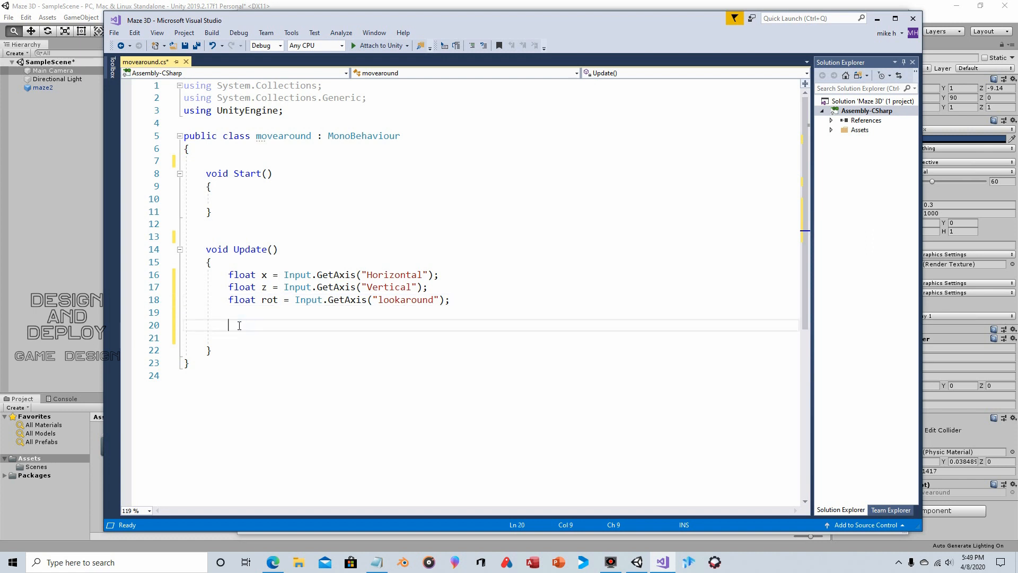
pyautogui.write('Vector3 moveCal = transform.right * x + transform.forward * z; controller.Move(moveCal * 10 * Time.deltaTime);  GetComponent<Transform>().Rotate(Vector3.up * rot * 10);')
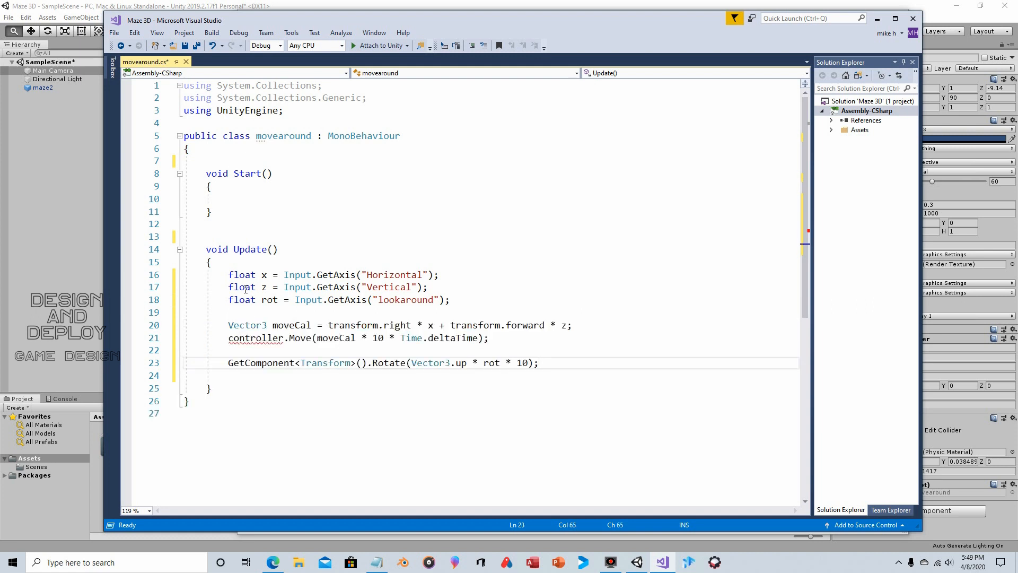
pyautogui.click(229, 275)
pyautogui.moveTo(229, 274); pyautogui.dragTo(450, 301)
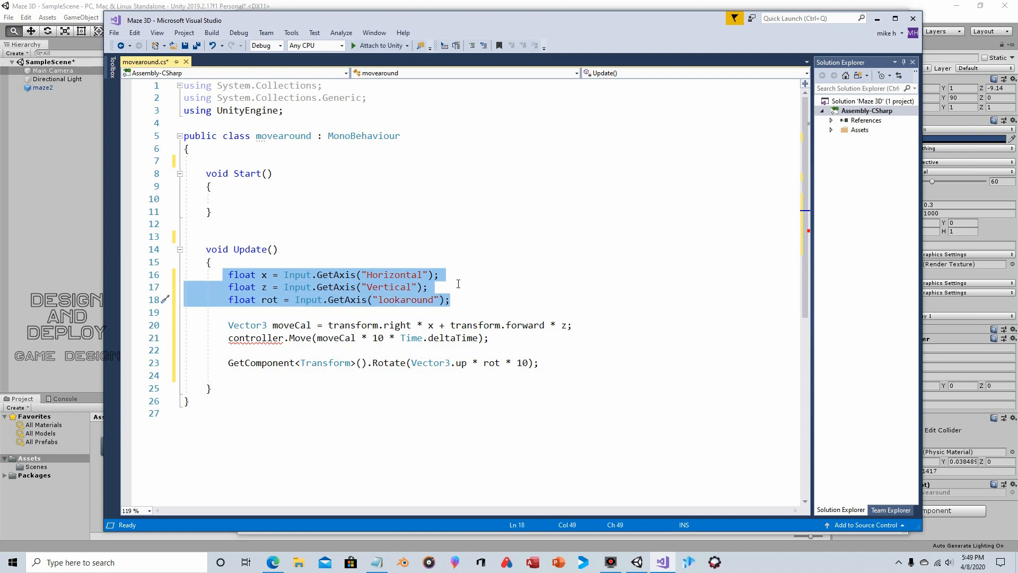
pyautogui.click(457, 283)
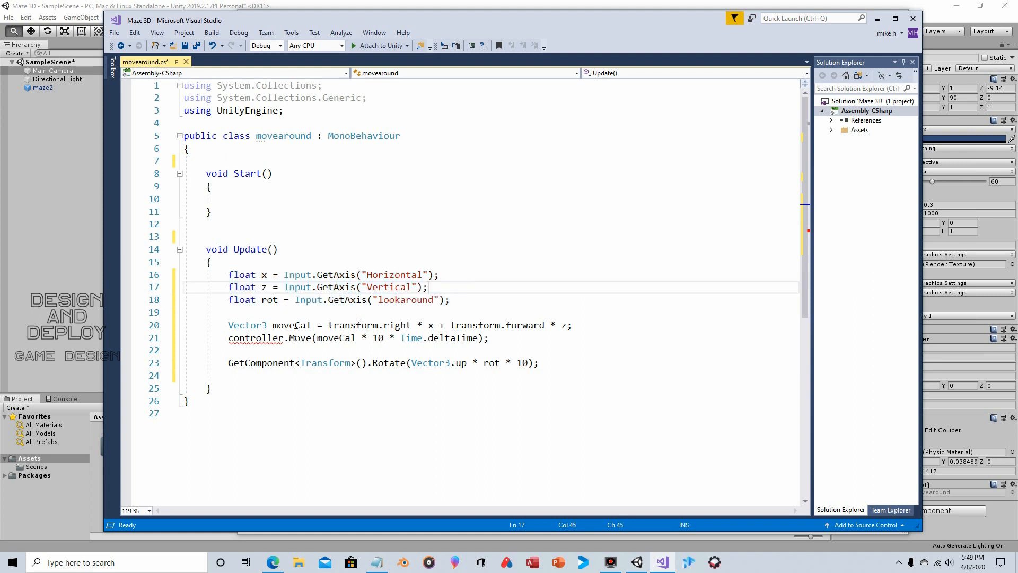
# - Review the moveCal statement in Update, checking its Vector3 type and how transform.right * x and transform.forward * z use the axis floats
pyautogui.moveTo(312, 324)
pyautogui.mouseDown()
pyautogui.moveTo(240, 333)
pyautogui.moveTo(312, 329)
pyautogui.mouseUp()
pyautogui.click(274, 325)
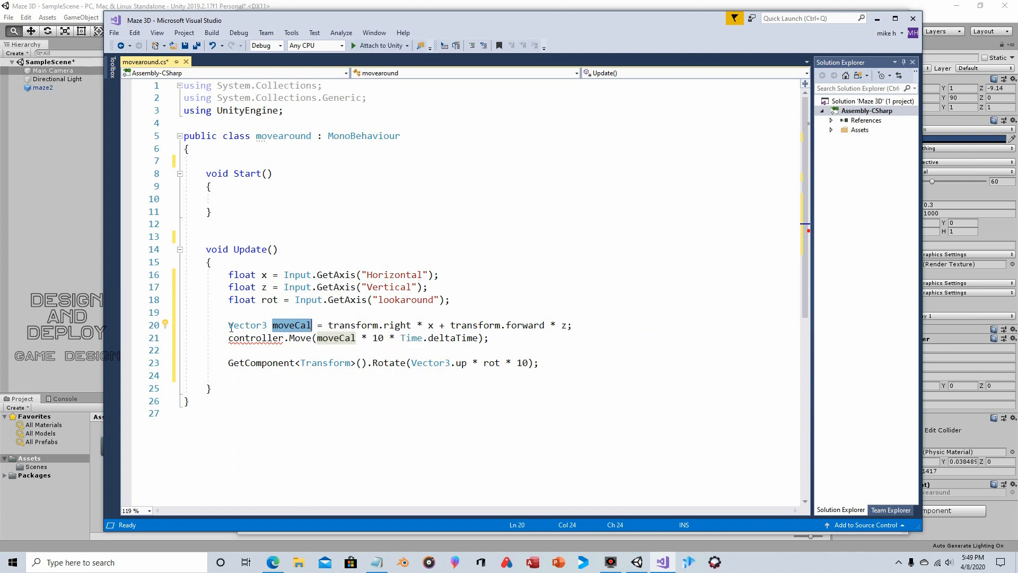
pyautogui.moveTo(229, 324); pyautogui.dragTo(268, 326)
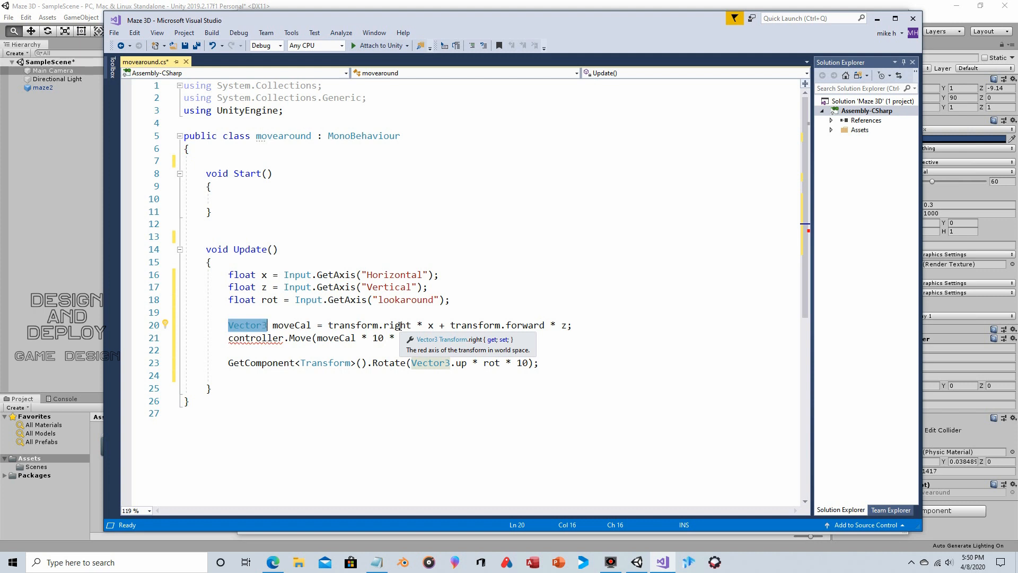
pyautogui.moveTo(328, 325); pyautogui.dragTo(384, 325)
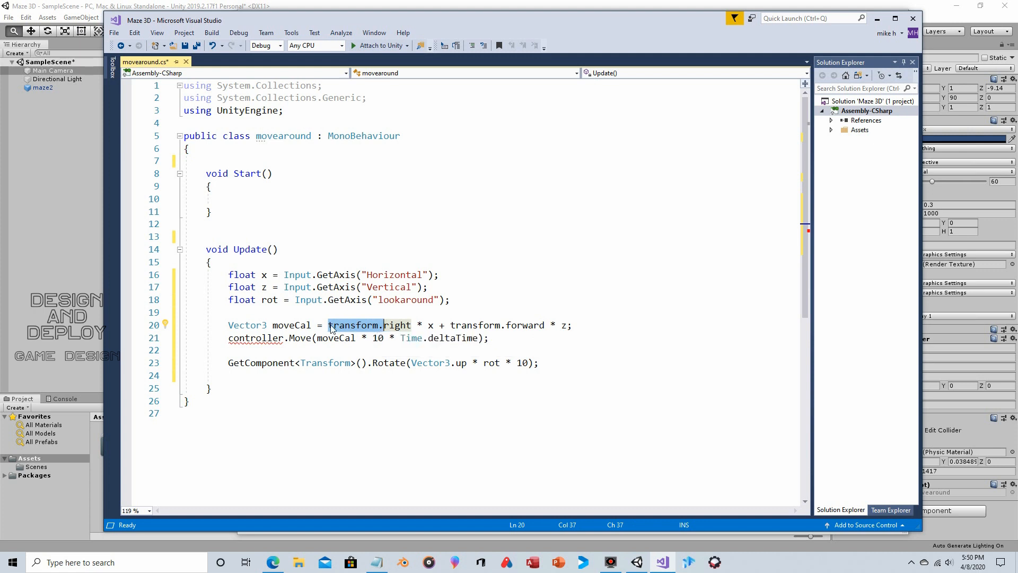
pyautogui.moveTo(333, 329)
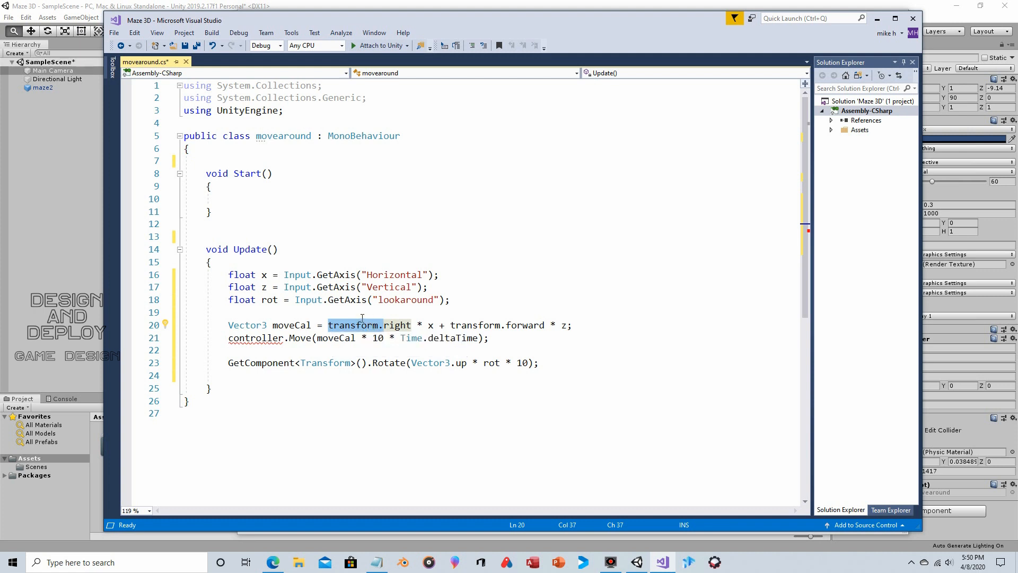
pyautogui.click(429, 326)
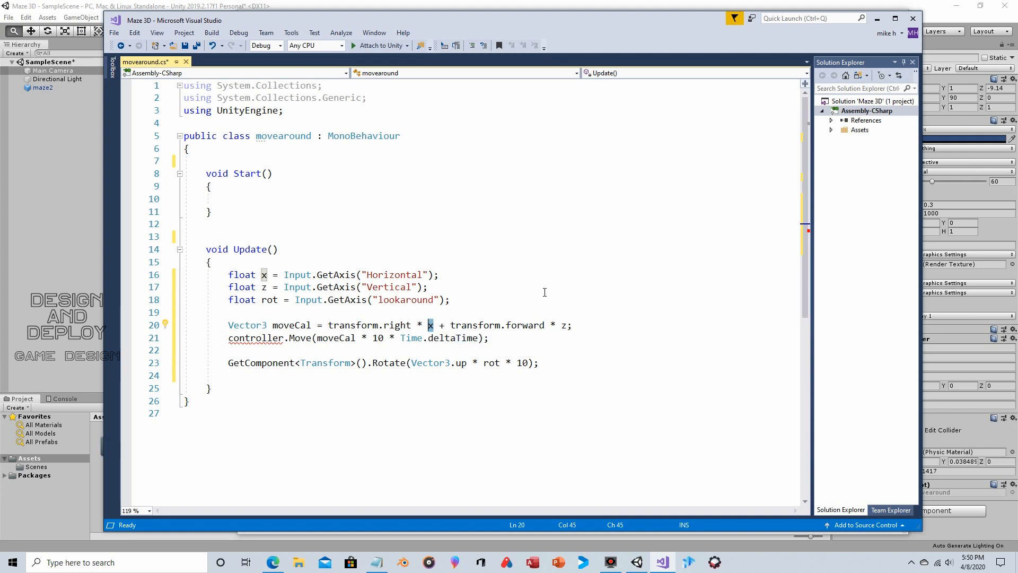
pyautogui.moveTo(411, 325); pyautogui.dragTo(329, 325)
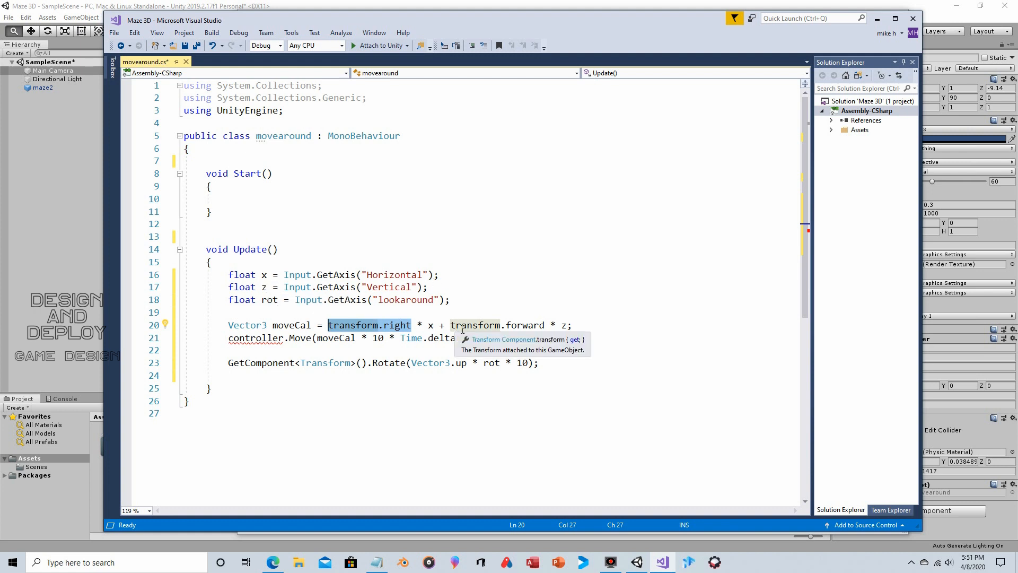
pyautogui.click(430, 325)
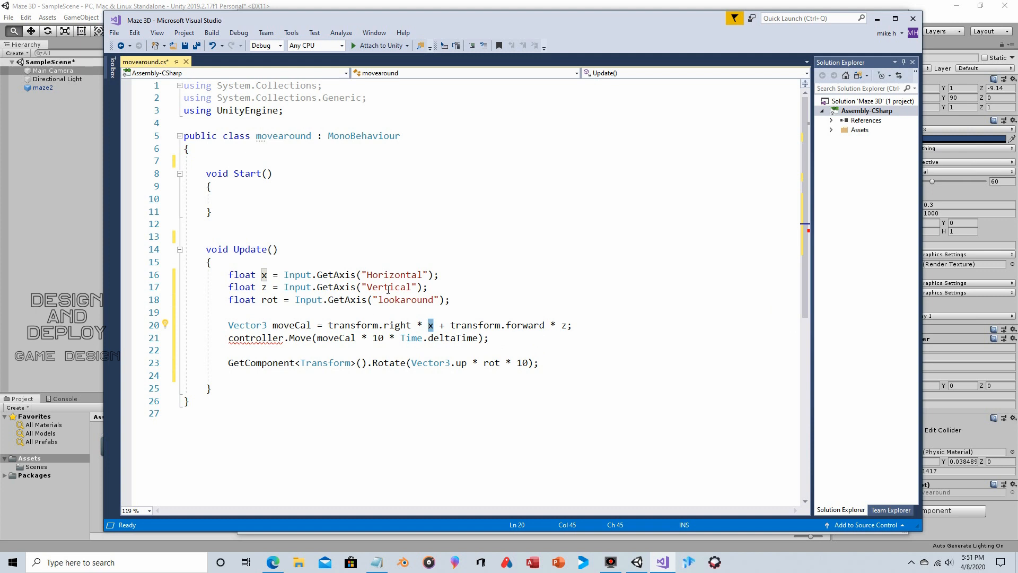
pyautogui.click(571, 325)
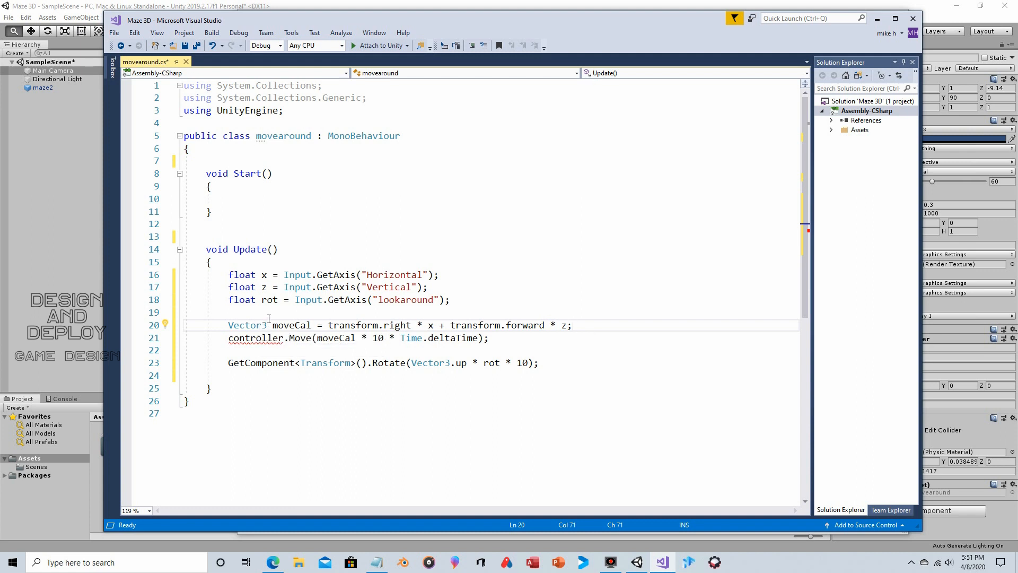
pyautogui.moveTo(267, 325); pyautogui.dragTo(232, 325)
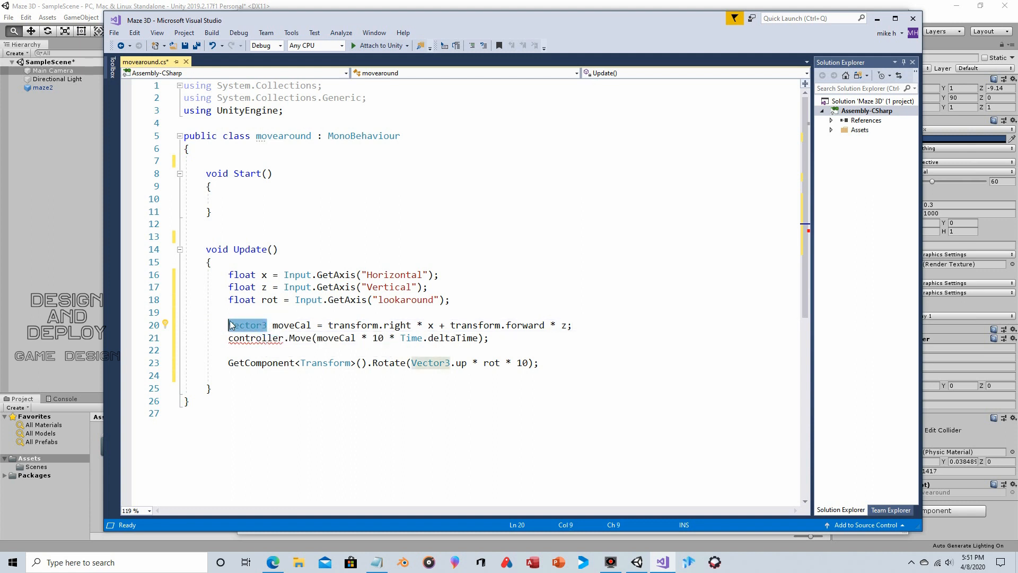
pyautogui.click(583, 326)
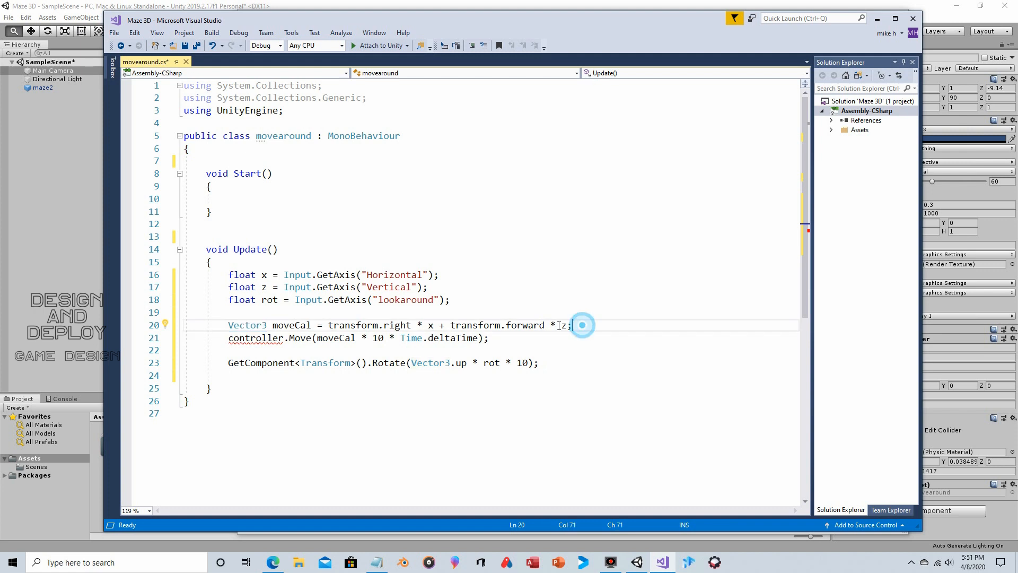
pyautogui.moveTo(218, 275); pyautogui.dragTo(463, 301)
pyautogui.moveTo(225, 326); pyautogui.dragTo(583, 337)
pyautogui.click(583, 336)
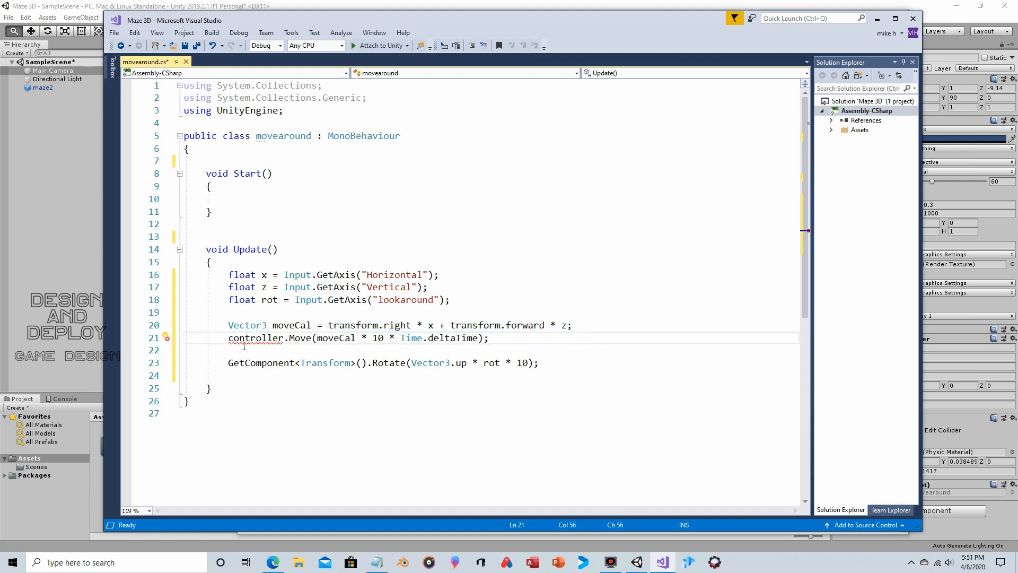
# - Declare the field public CharacterController controller; at the start of the movearound class, above Start, for the controller.Move call
pyautogui.moveTo(230, 338); pyautogui.dragTo(287, 340)
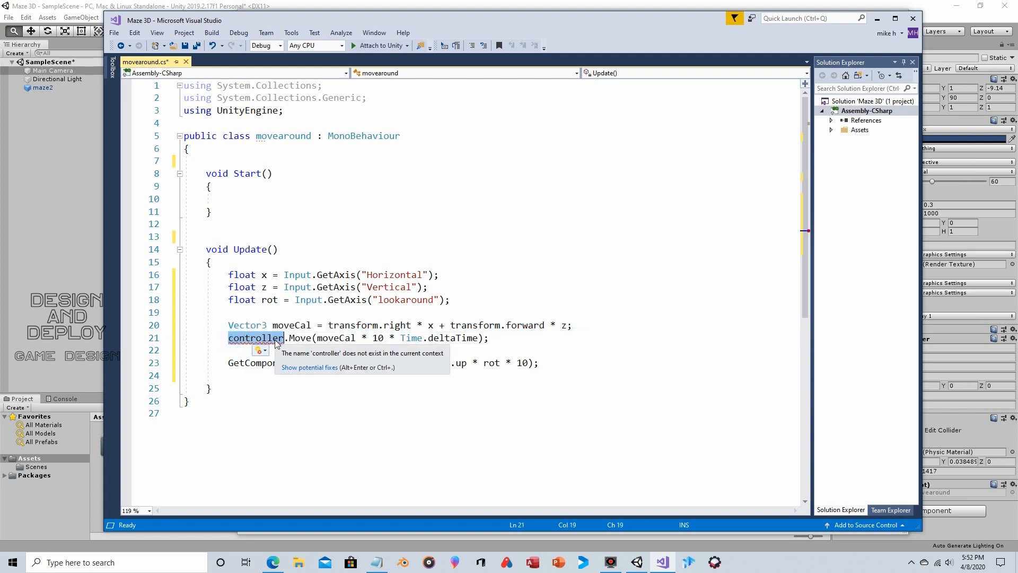
pyautogui.click(228, 161)
pyautogui.write('public')
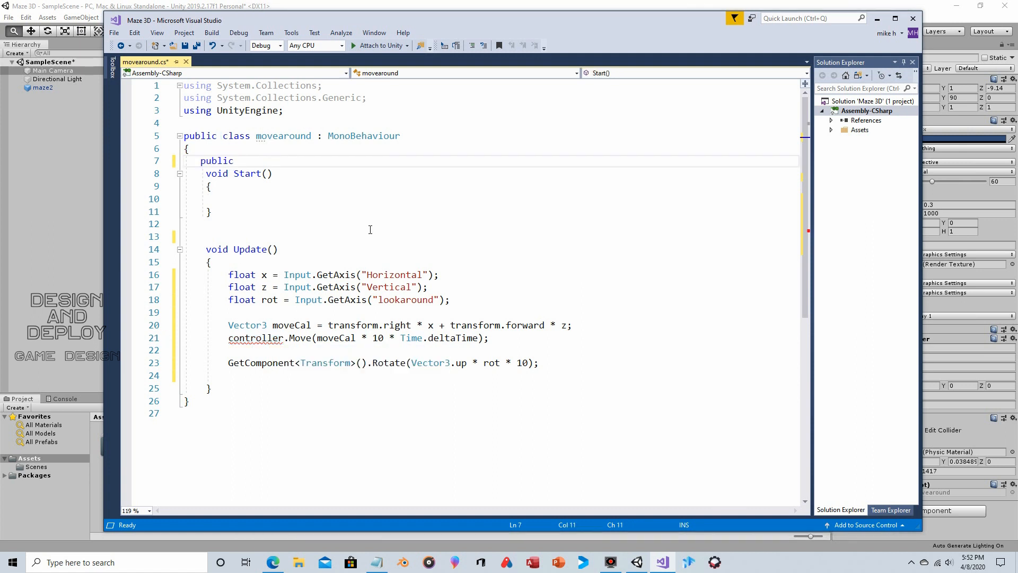
pyautogui.click(255, 158)
pyautogui.press('BackSpace')
pyautogui.press('BackSpace')
pyautogui.press('BackSpace')
pyautogui.press('BackSpace')
pyautogui.press('BackSpace')
pyautogui.press('BackSpace')
pyautogui.press('BackSpace')
pyautogui.write('public CharacterController controller;')
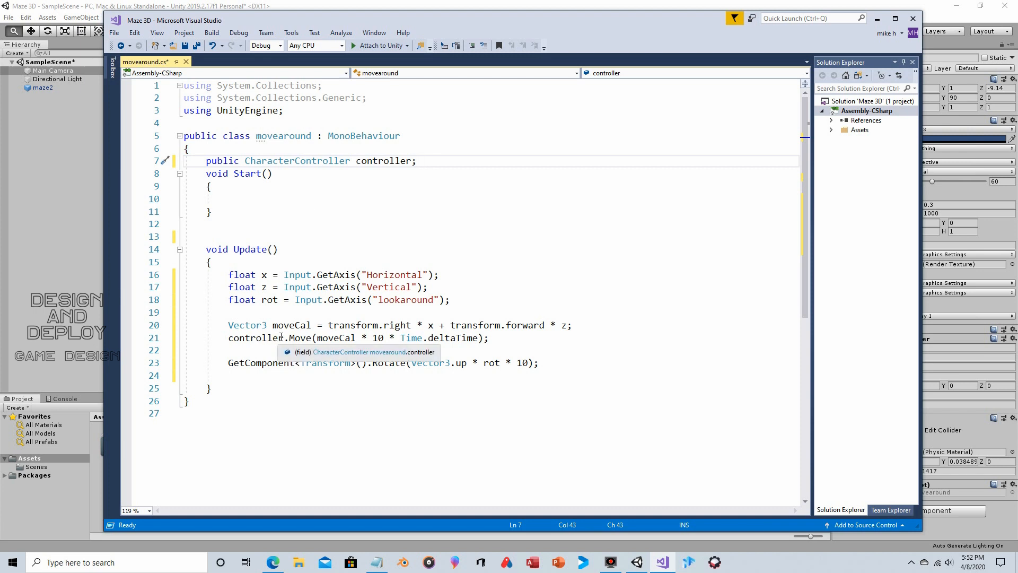
# - Review how the controller.Move call uses the declared controller field and the moveCal vector
pyautogui.moveTo(285, 338); pyautogui.dragTo(228, 338)
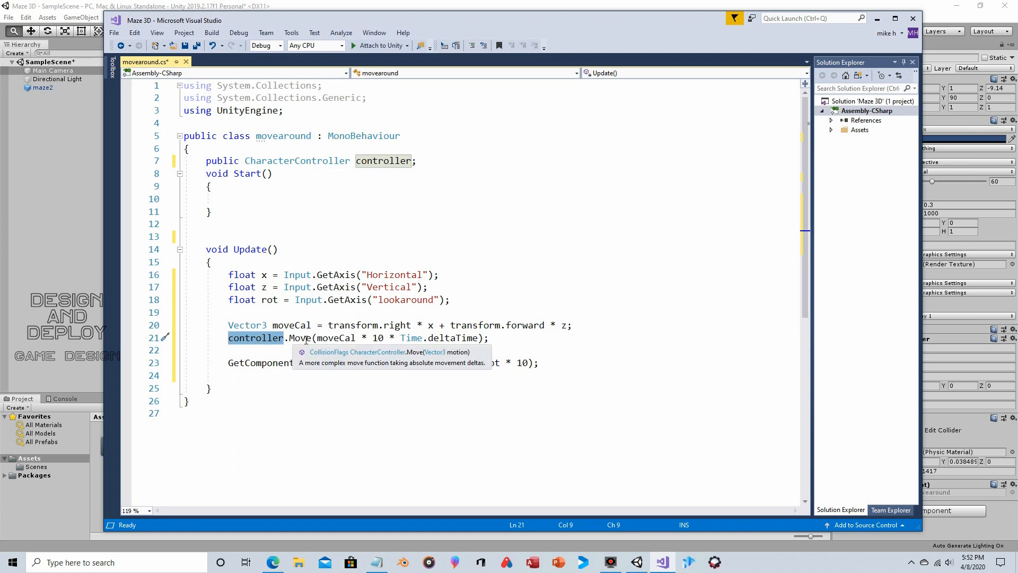
pyautogui.moveTo(272, 326); pyautogui.dragTo(313, 326)
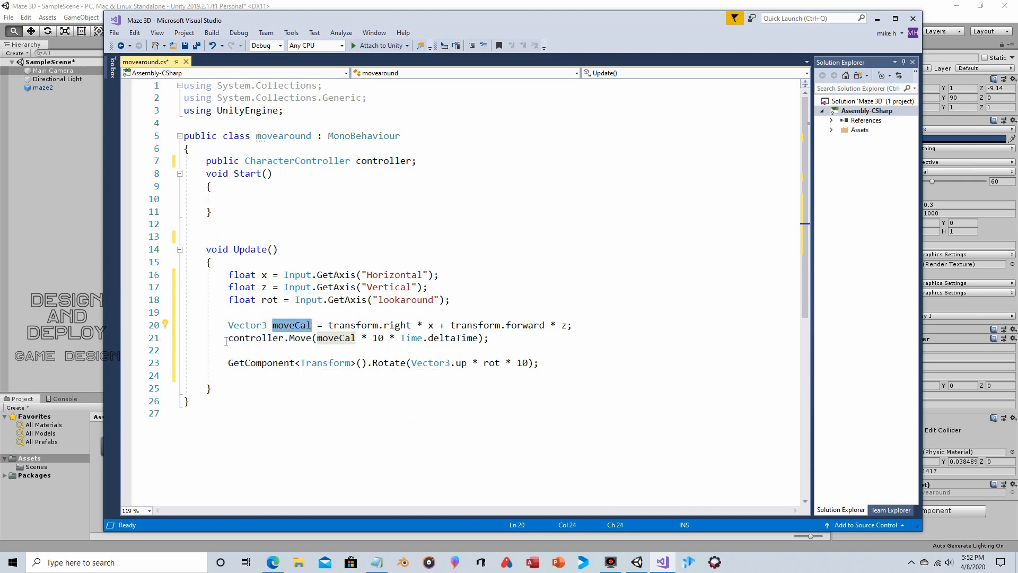
pyautogui.moveTo(225, 340); pyautogui.dragTo(313, 342)
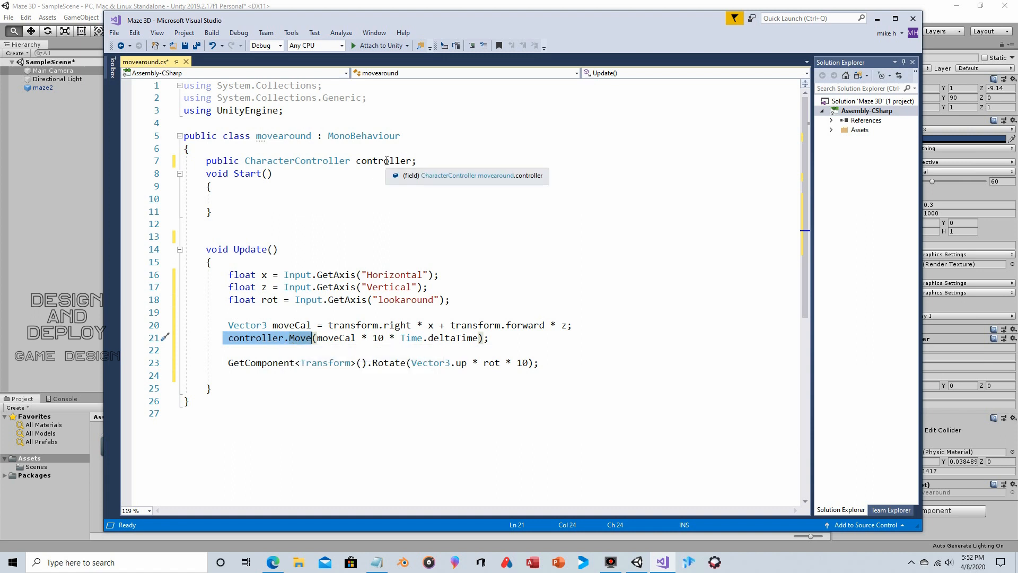
pyautogui.click(295, 339)
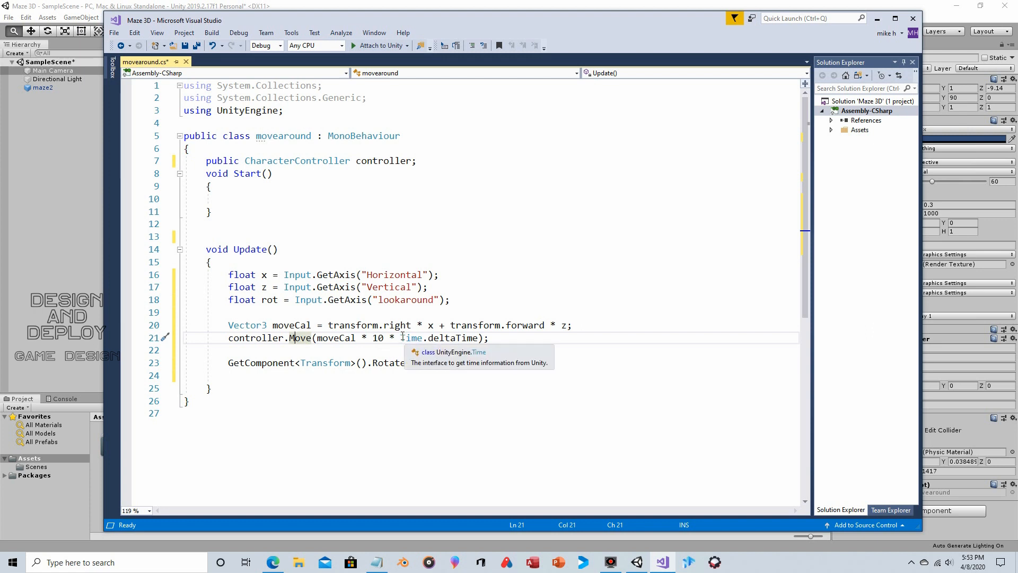
# - Examine the Time.deltaTime factor in the controller.Move call and its description in relation to the Update method
pyautogui.moveTo(401, 338); pyautogui.dragTo(479, 338)
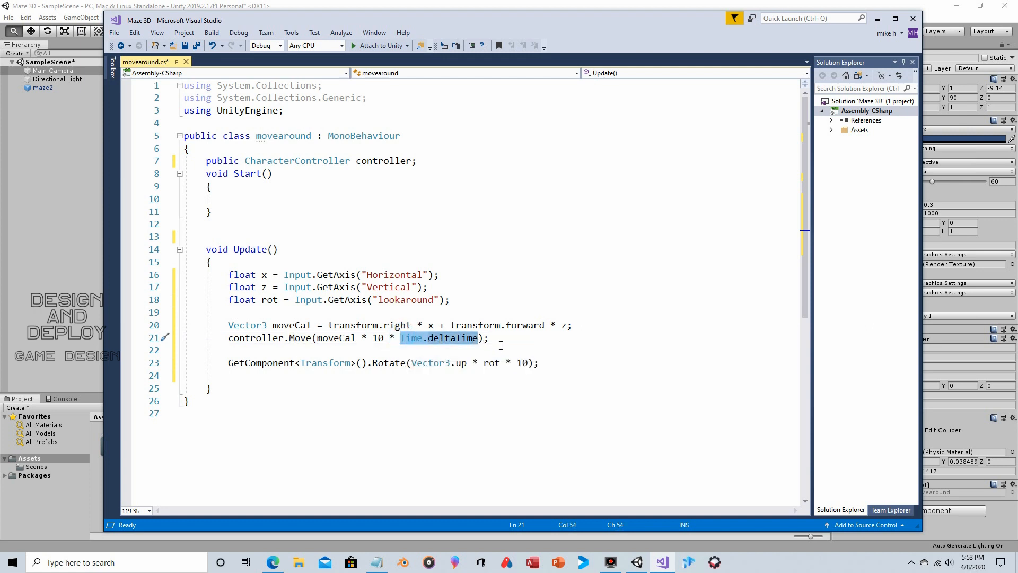
pyautogui.moveTo(201, 249); pyautogui.dragTo(241, 393)
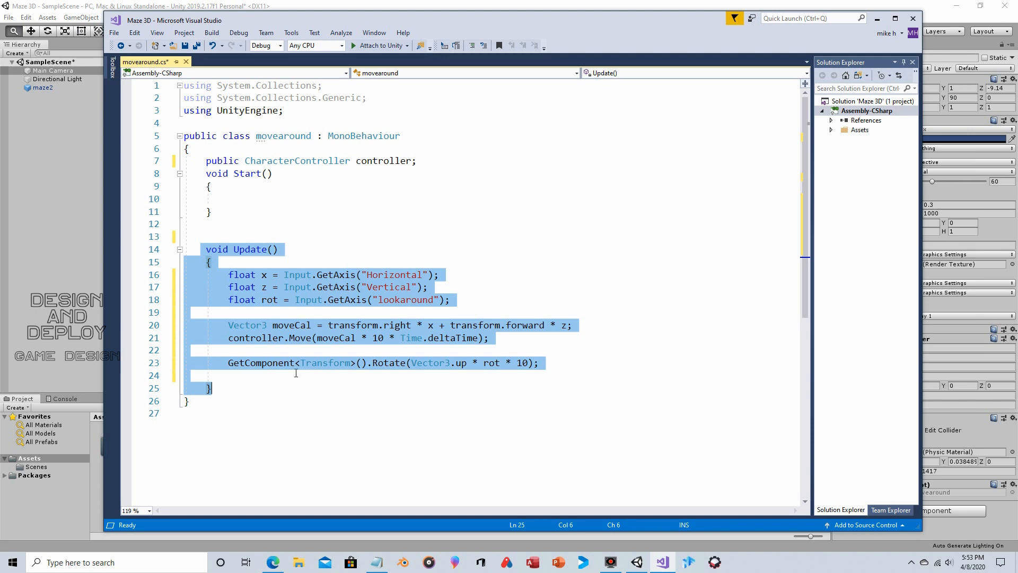
pyautogui.click(488, 340)
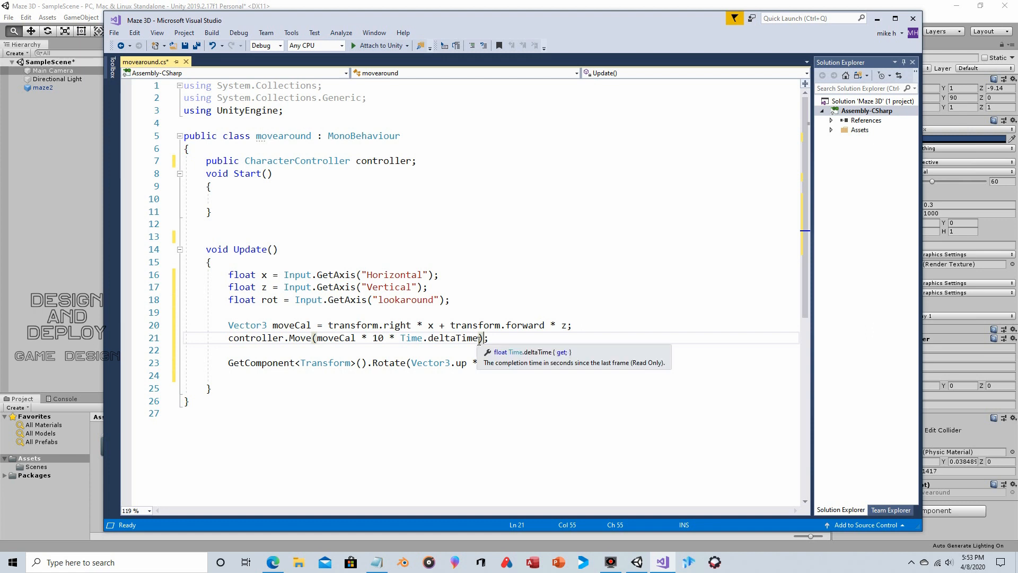
pyautogui.click(481, 338)
pyautogui.moveTo(481, 338); pyautogui.dragTo(401, 339)
pyautogui.click(480, 342)
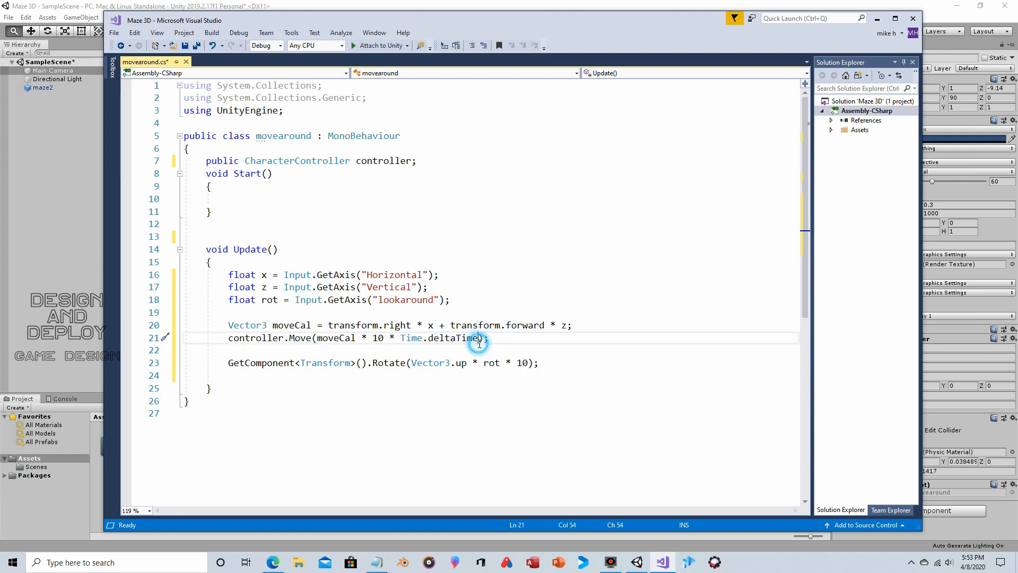
pyautogui.moveTo(480, 342); pyautogui.dragTo(429, 342)
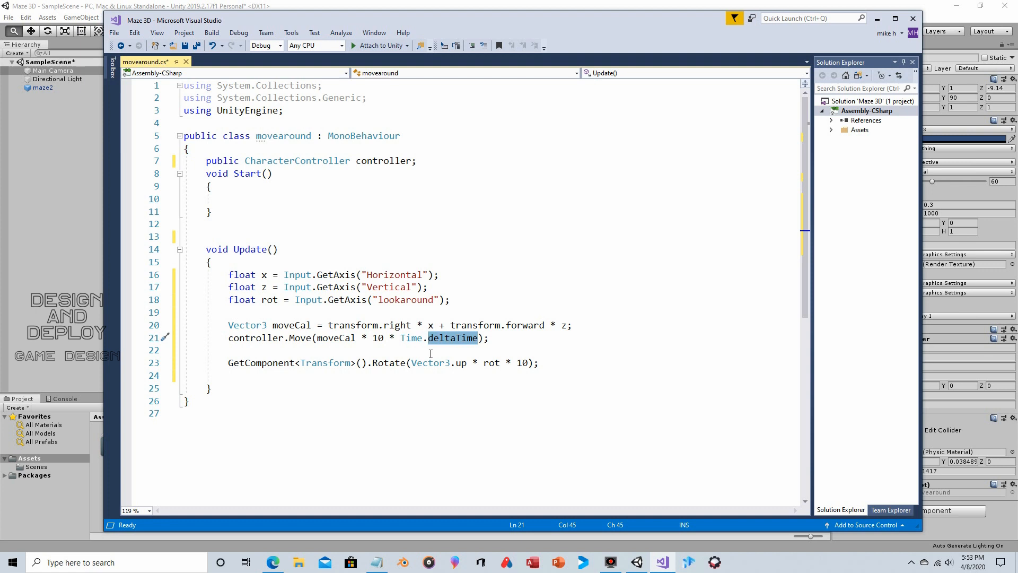
pyautogui.moveTo(475, 346)
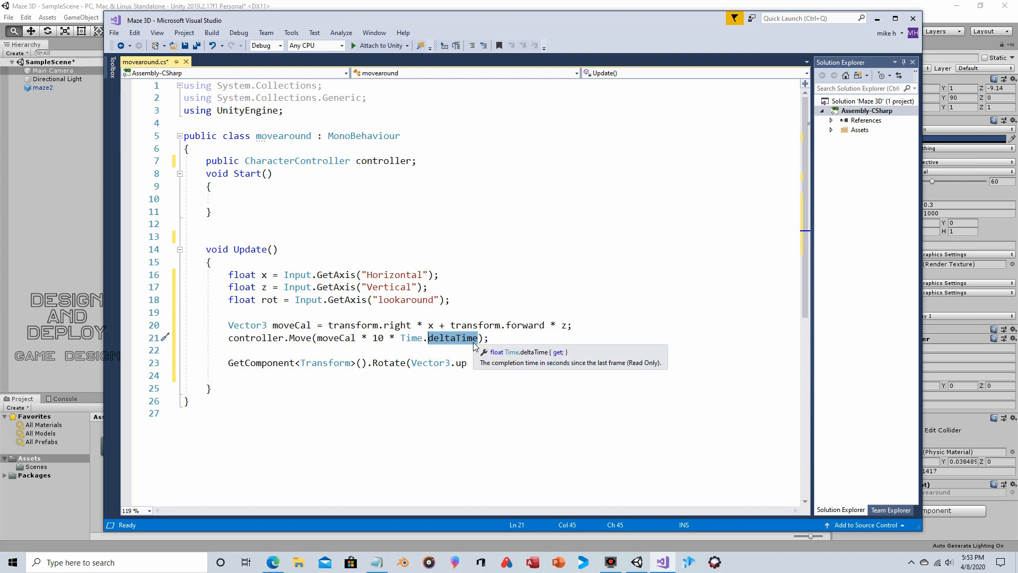
pyautogui.click(441, 338)
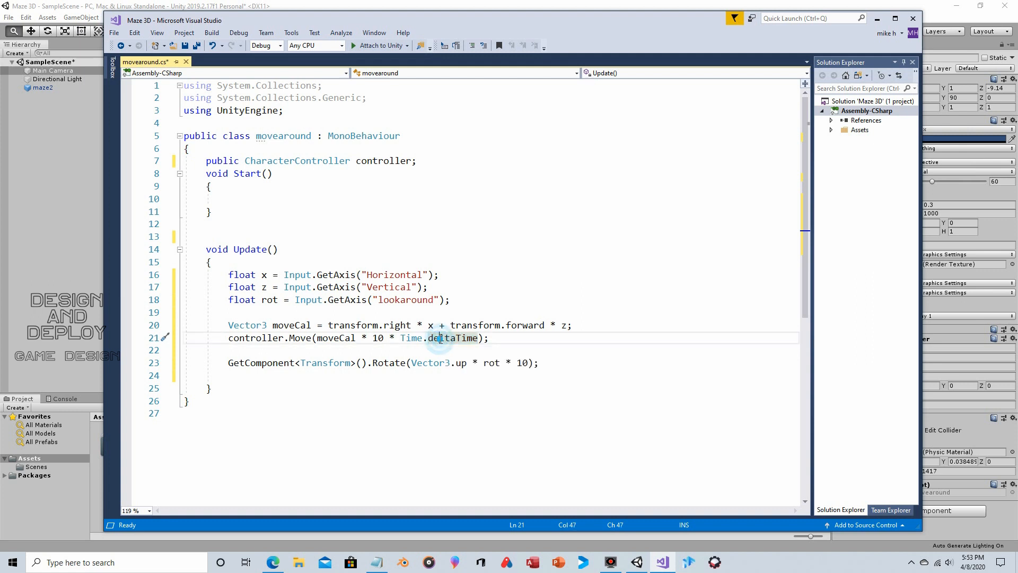
pyautogui.moveTo(435, 336)
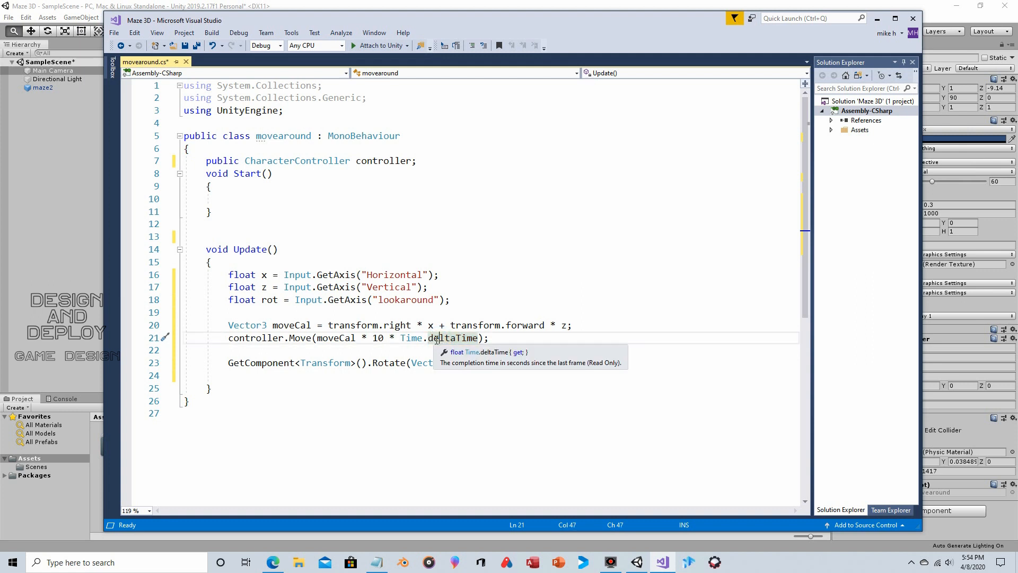
pyautogui.moveTo(402, 337); pyautogui.dragTo(479, 338)
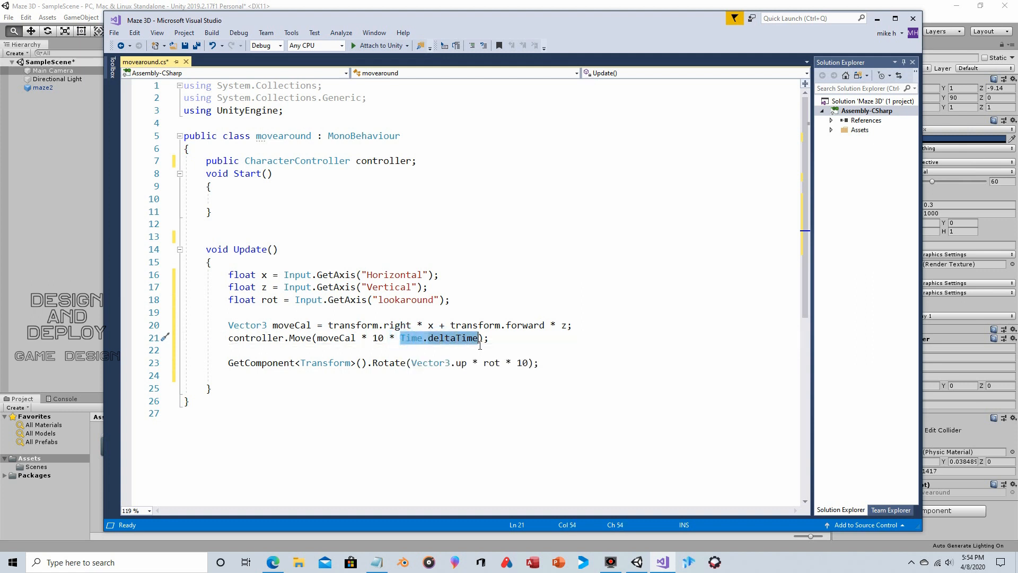
pyautogui.click(499, 339)
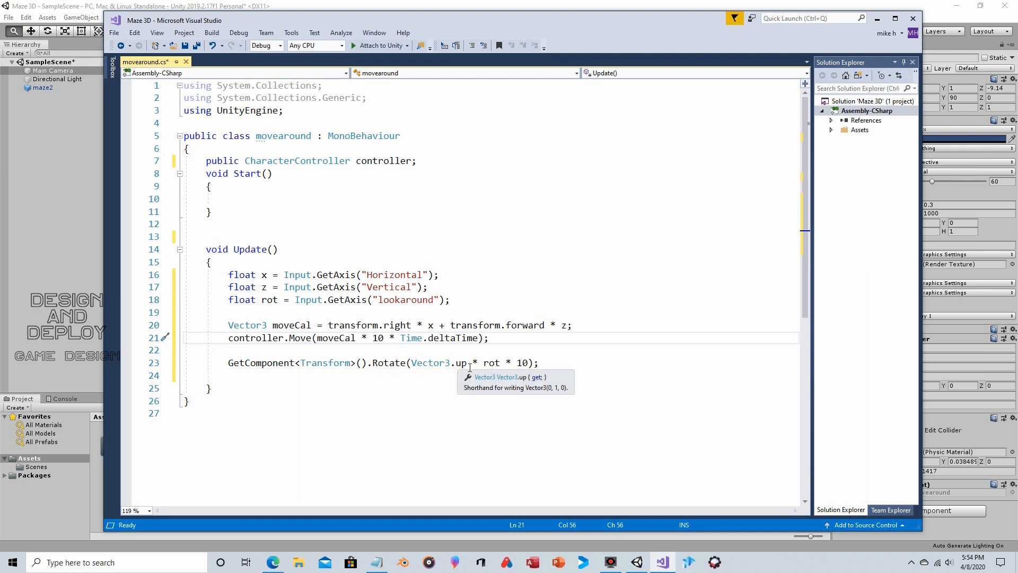
# - Check the rot variable and the multiplier 10 used in the Transform Rotate statement
pyautogui.doubleClick(269, 300)
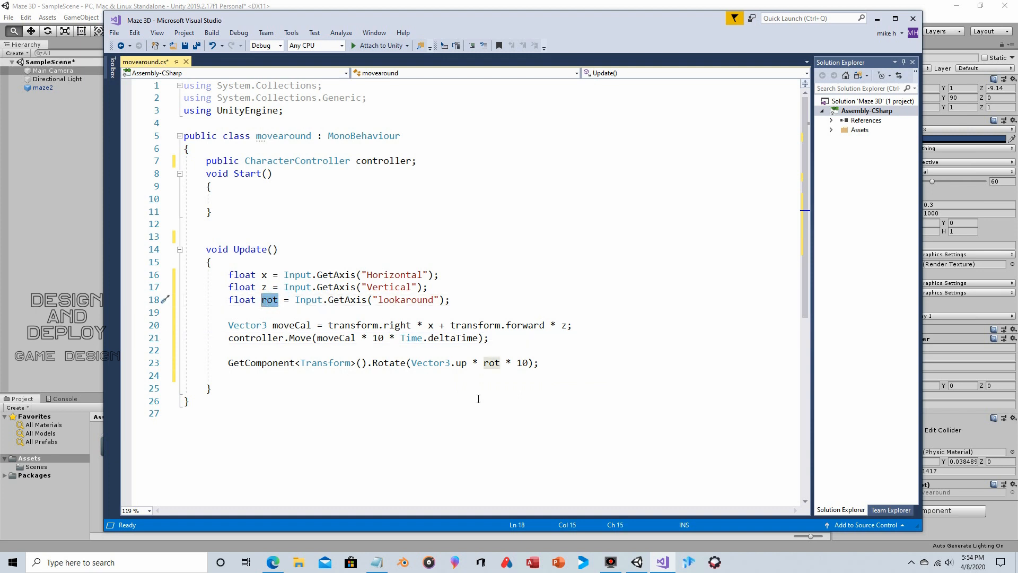
pyautogui.doubleClick(522, 363)
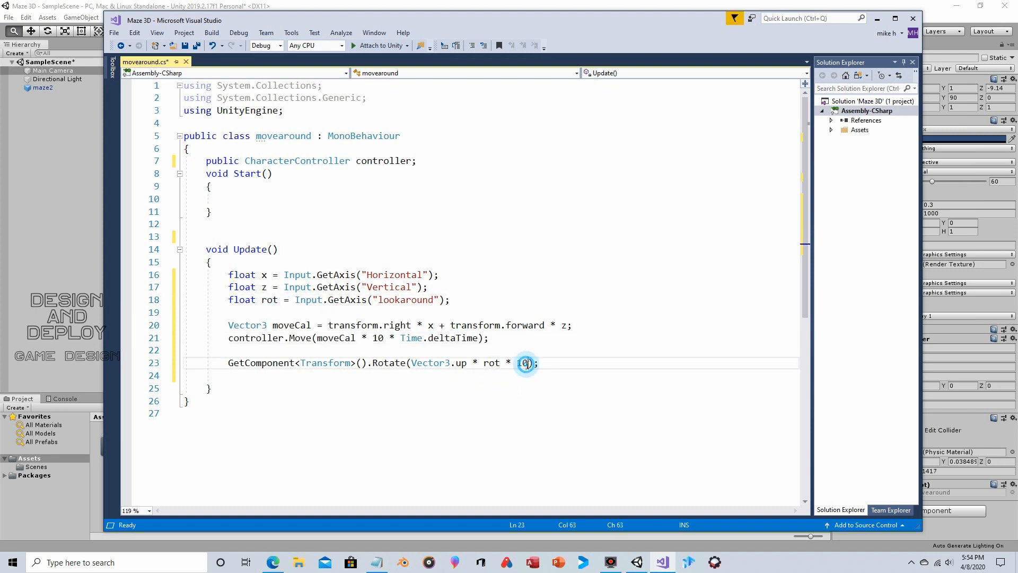
pyautogui.click(559, 363)
# - Insert a blank line between the Vector3 moveCal statement and the controller.Move call in Update
pyautogui.moveTo(225, 274); pyautogui.dragTo(572, 325)
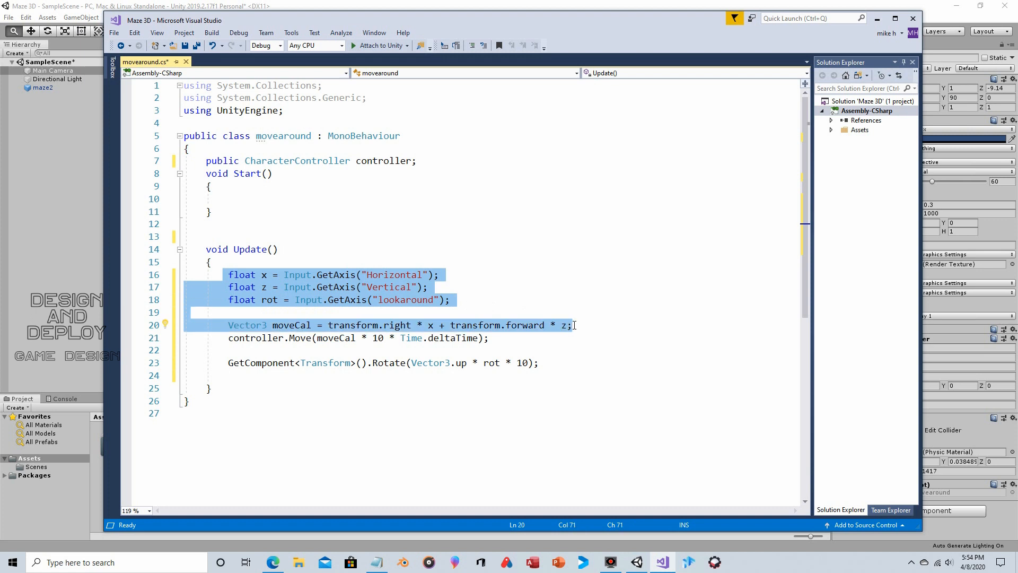
pyautogui.moveTo(489, 338); pyautogui.dragTo(228, 338)
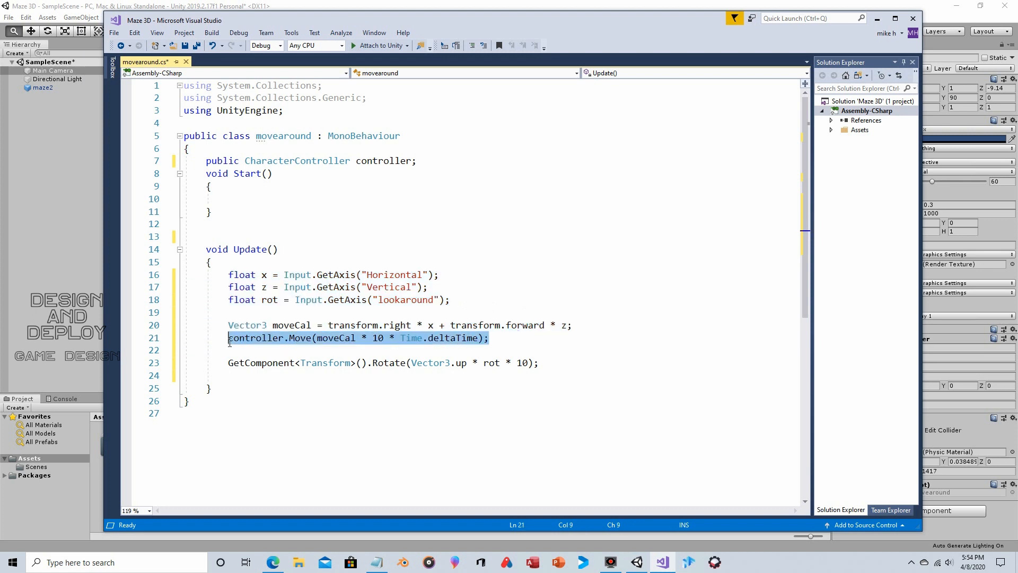
pyautogui.click(587, 325)
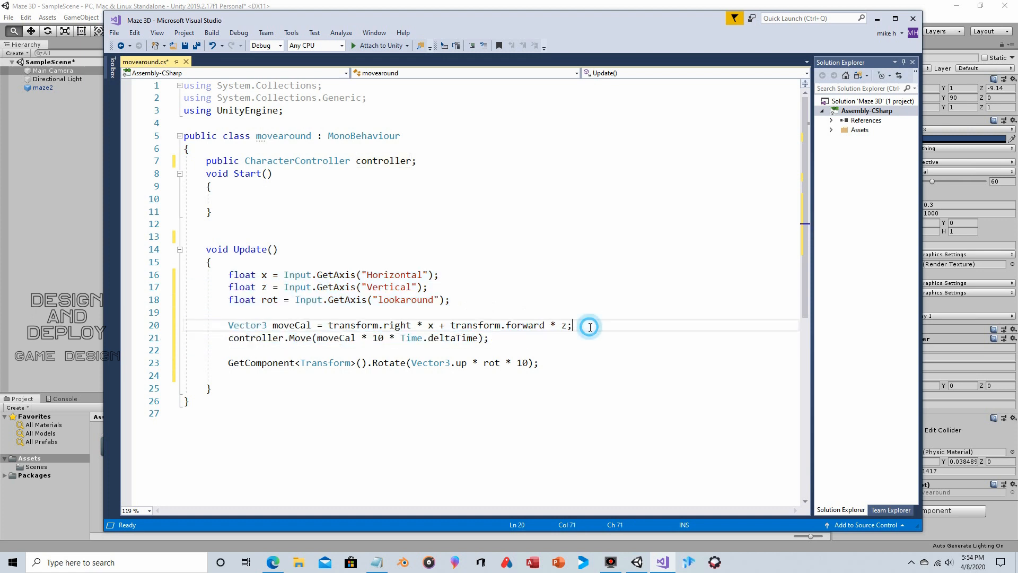
pyautogui.press('Return')
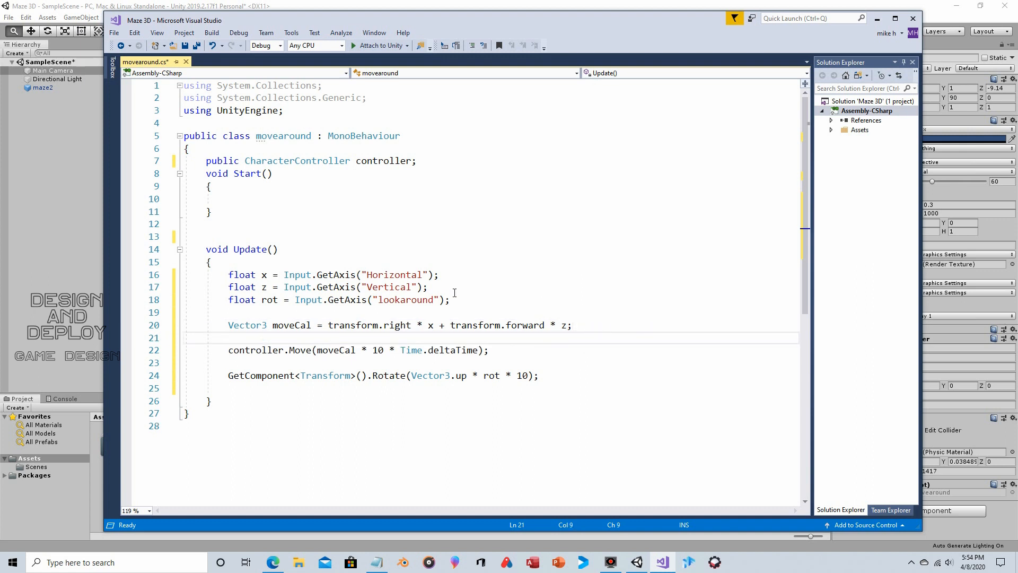
pyautogui.moveTo(228, 275); pyautogui.dragTo(454, 298)
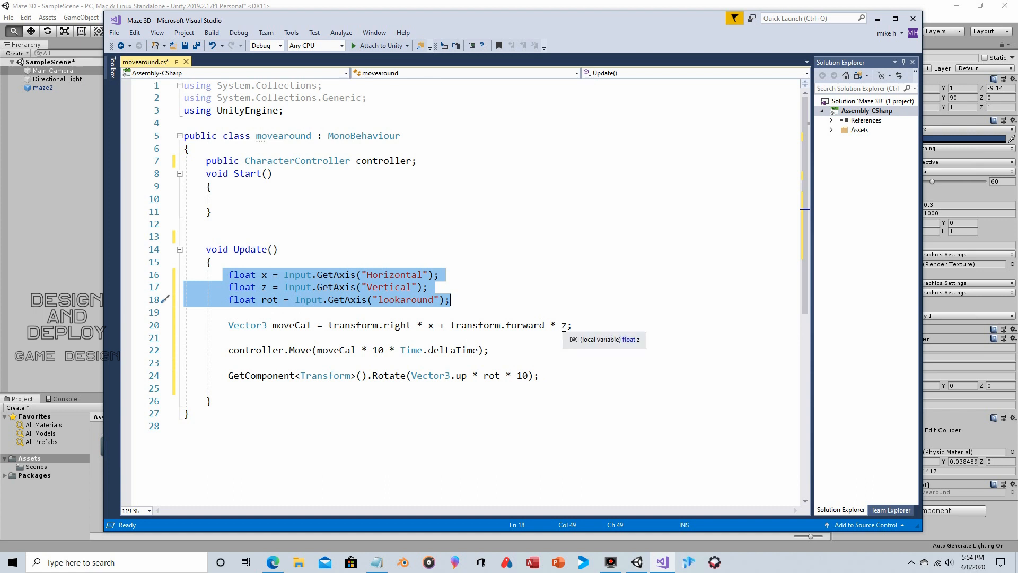
# - Review the moveCal vector, controller.Move and Transform Rotate statements in the Update method
pyautogui.moveTo(573, 326); pyautogui.dragTo(228, 325)
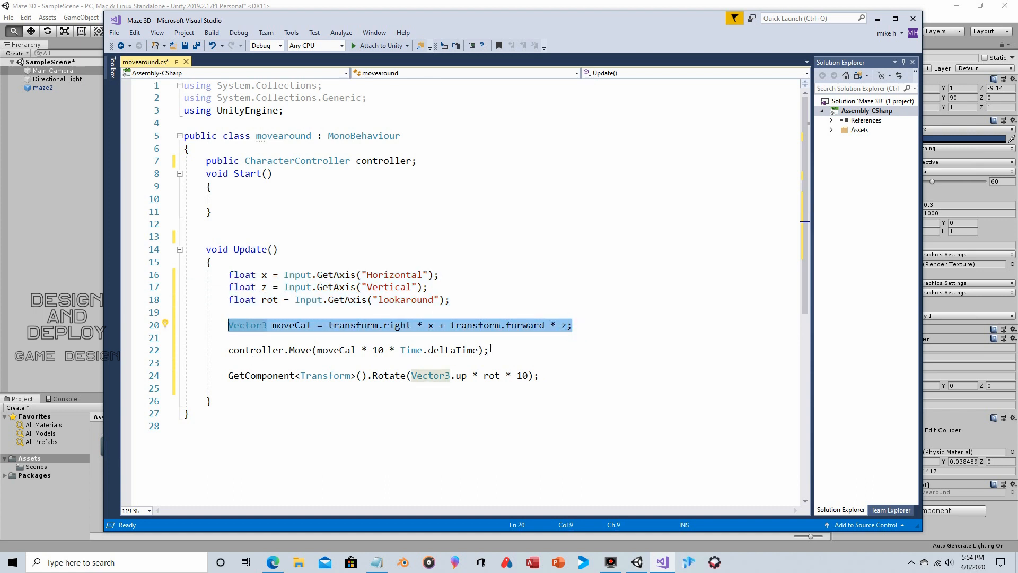
pyautogui.moveTo(491, 349); pyautogui.dragTo(223, 351)
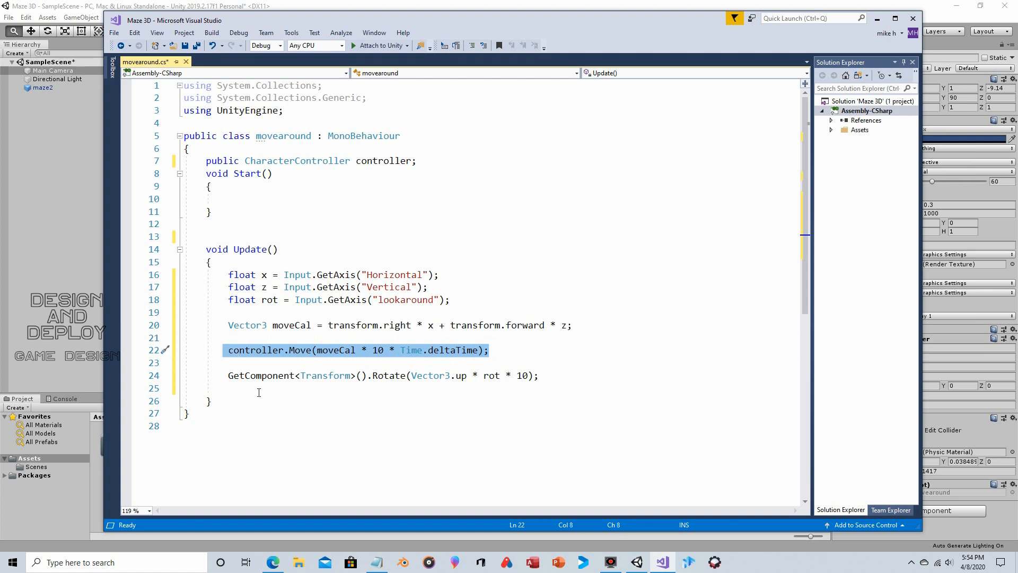
pyautogui.moveTo(537, 375); pyautogui.dragTo(223, 375)
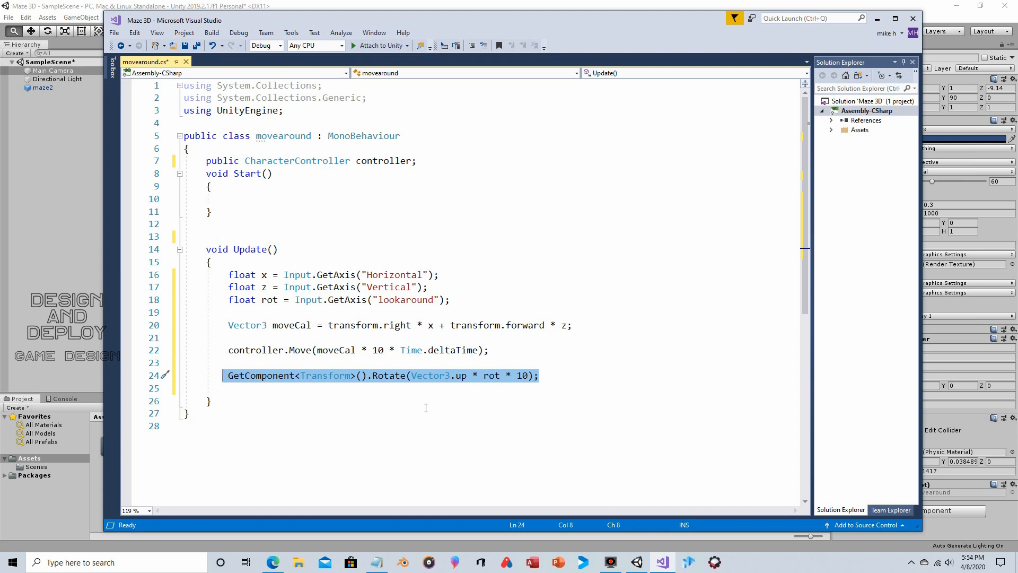
# - Save the movearound script, switch to Unity and assign the Main Camera's Character Controller to the script's Controller field
pyautogui.click(185, 46)
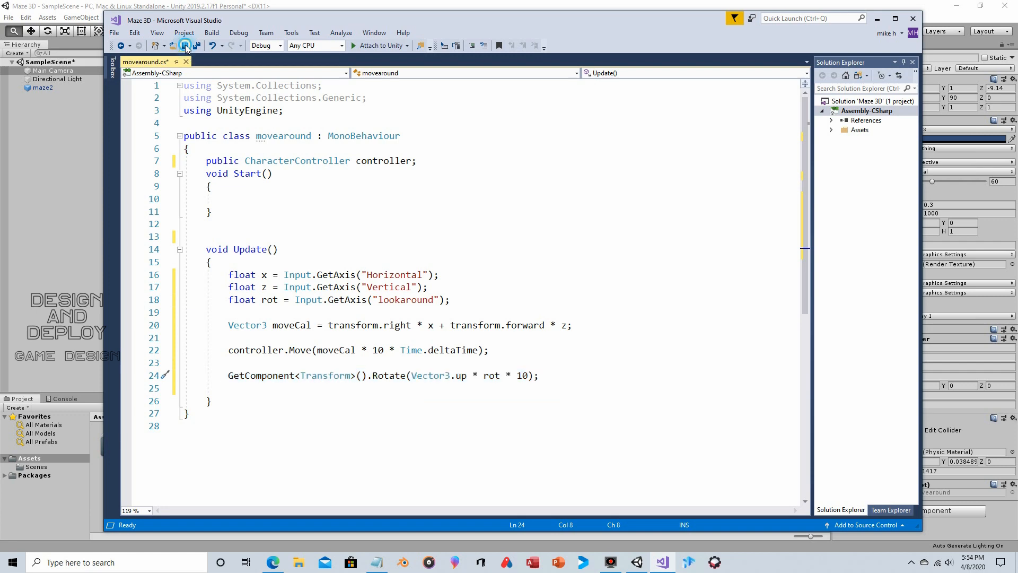
pyautogui.click(334, 6)
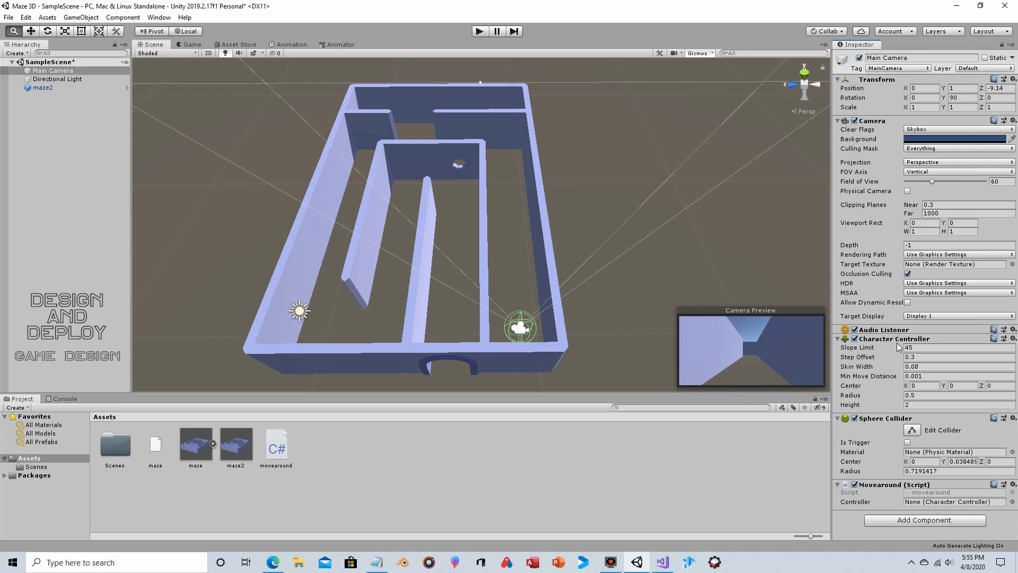
pyautogui.moveTo(899, 340); pyautogui.dragTo(931, 505)
pyautogui.press('w')
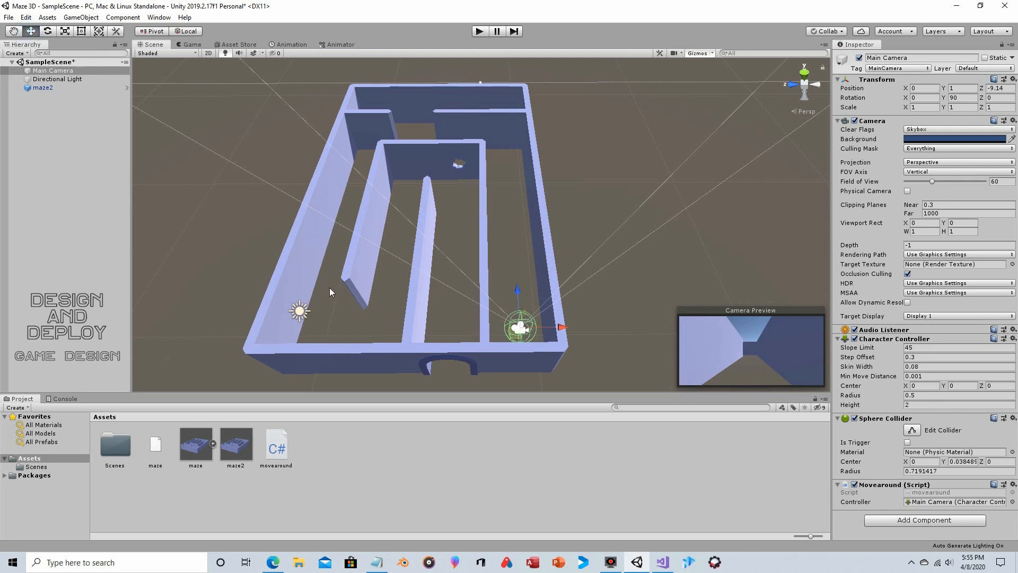
# - Select maze2, run the scene to test how the camera rotates in the first corridor, and stop it
pyautogui.click(369, 369)
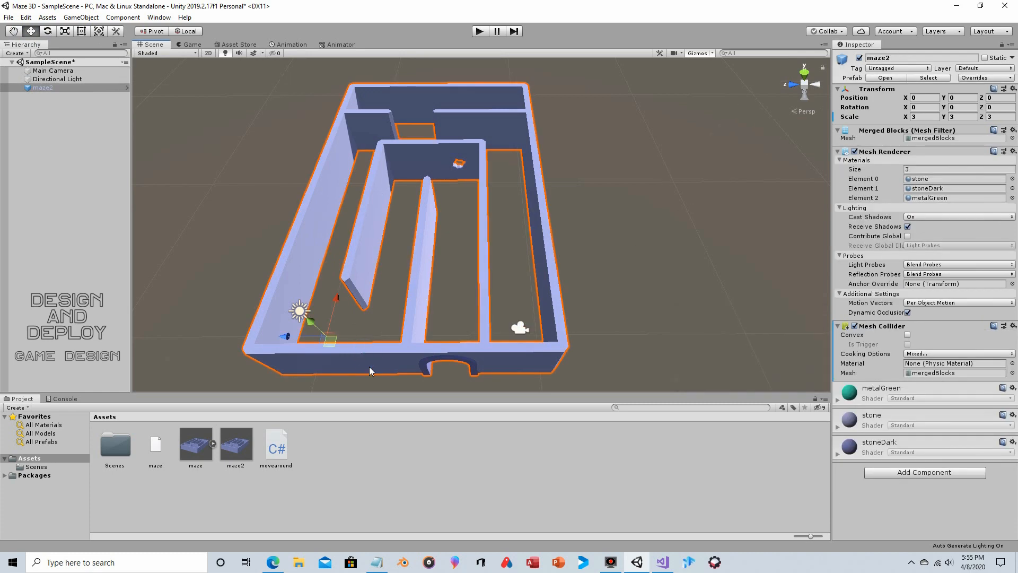
pyautogui.click(480, 33)
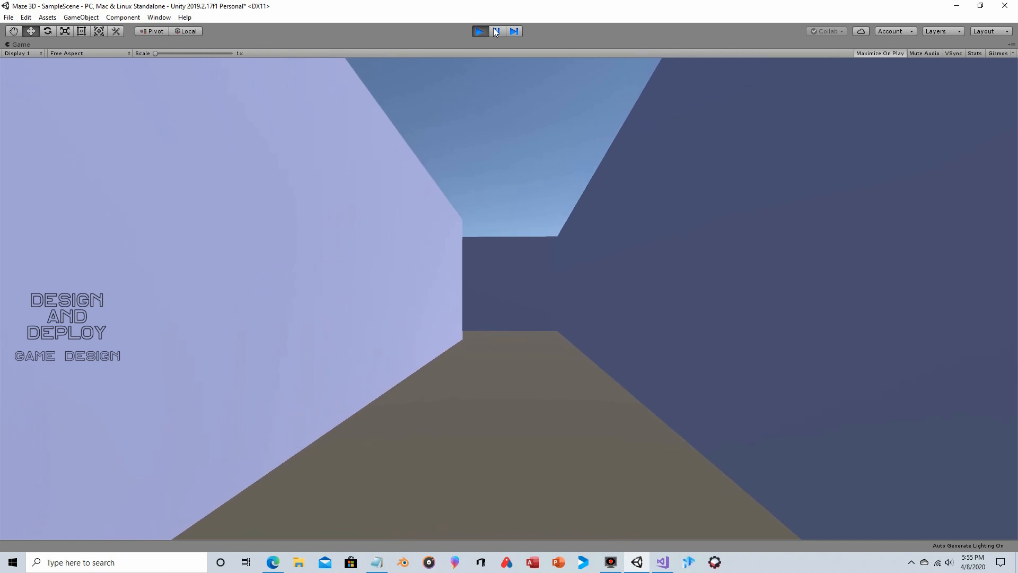
pyautogui.press('Left')
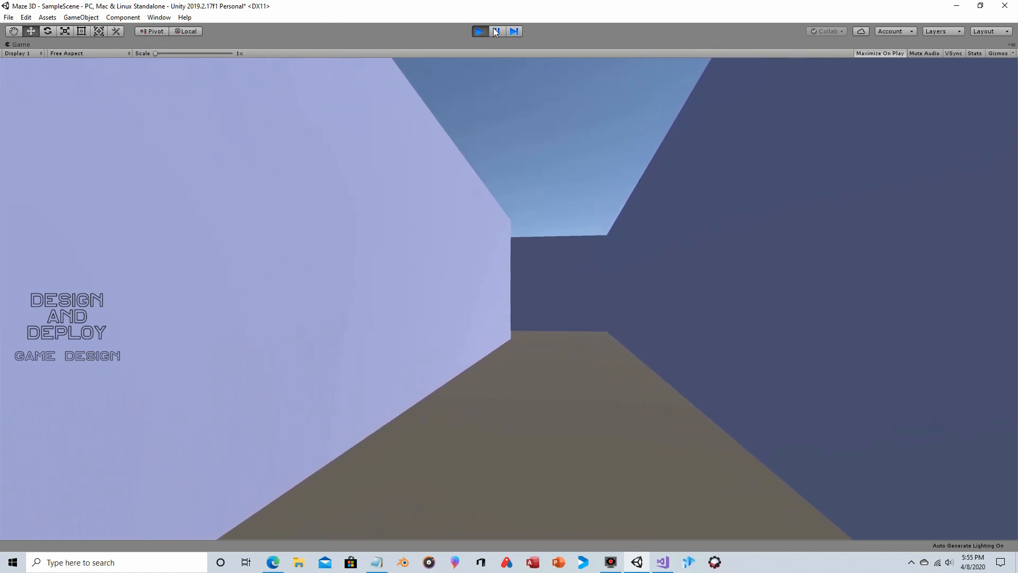
pyautogui.press('Right')
pyautogui.press('Left')
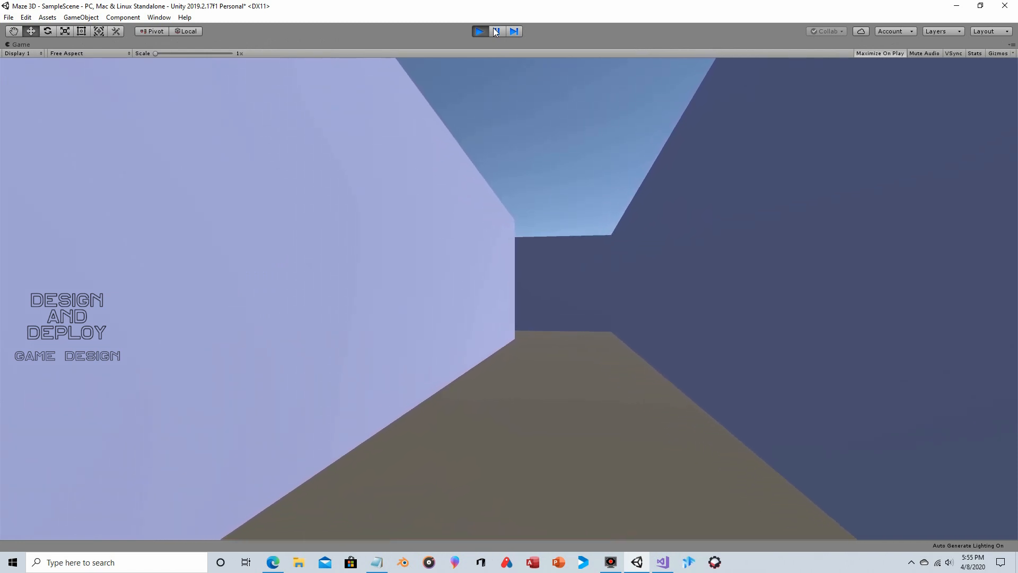
pyautogui.press('Left')
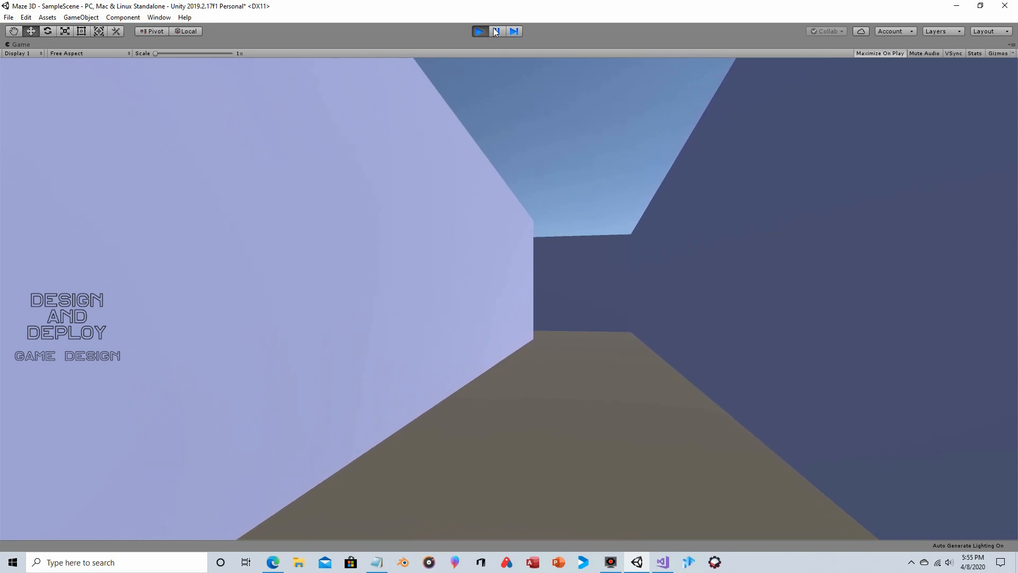
pyautogui.press('Left')
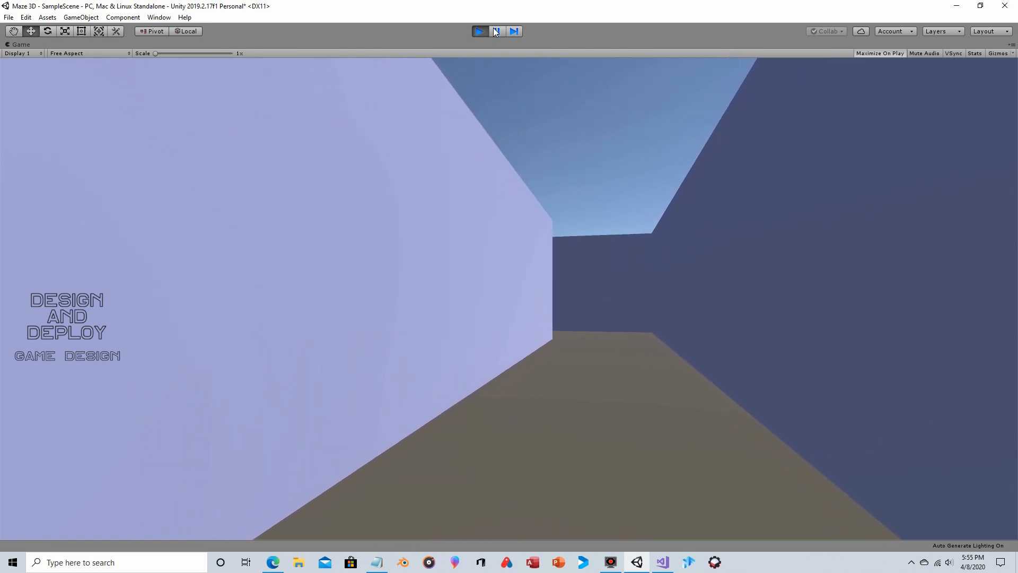
pyautogui.click(479, 32)
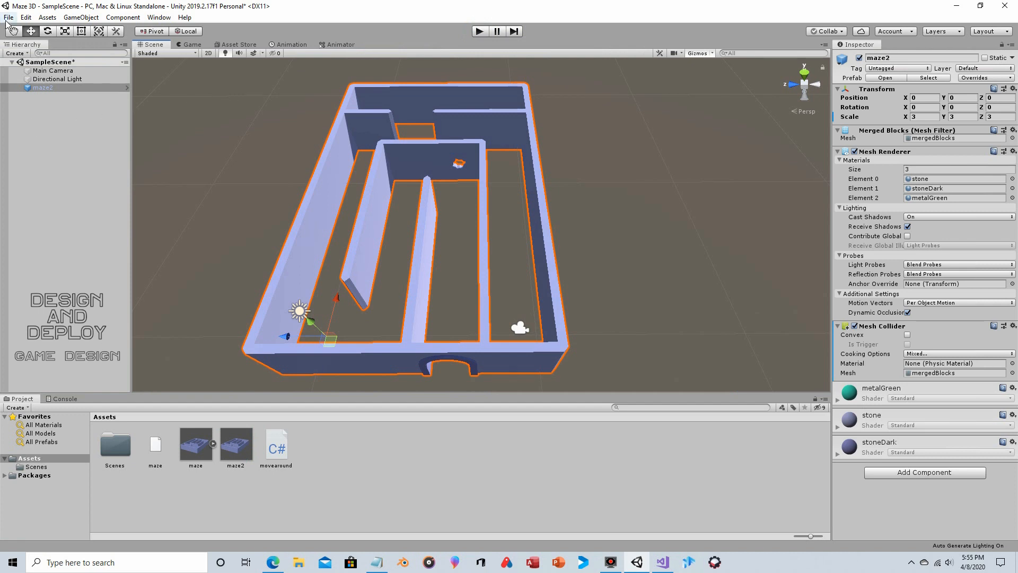
# - In the project's Input settings, set the lookaround axis Dead value to .01 and close the settings
pyautogui.click(25, 17)
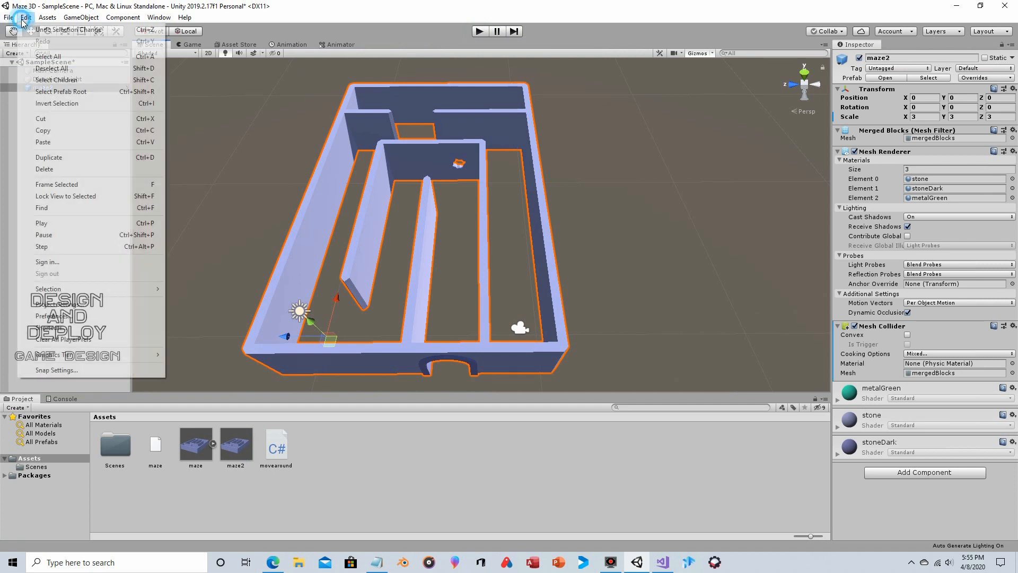
pyautogui.click(63, 304)
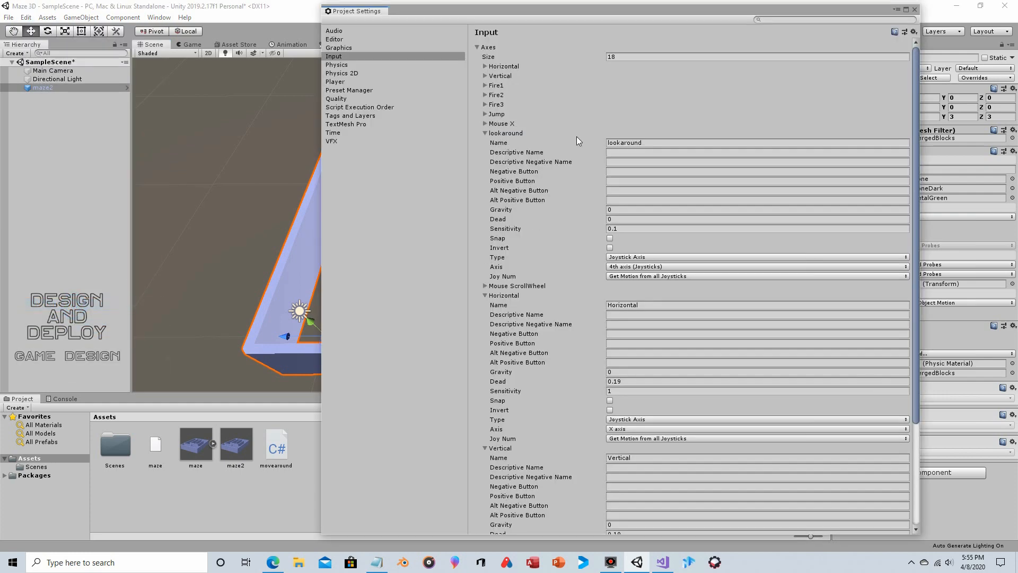
pyautogui.click(618, 219)
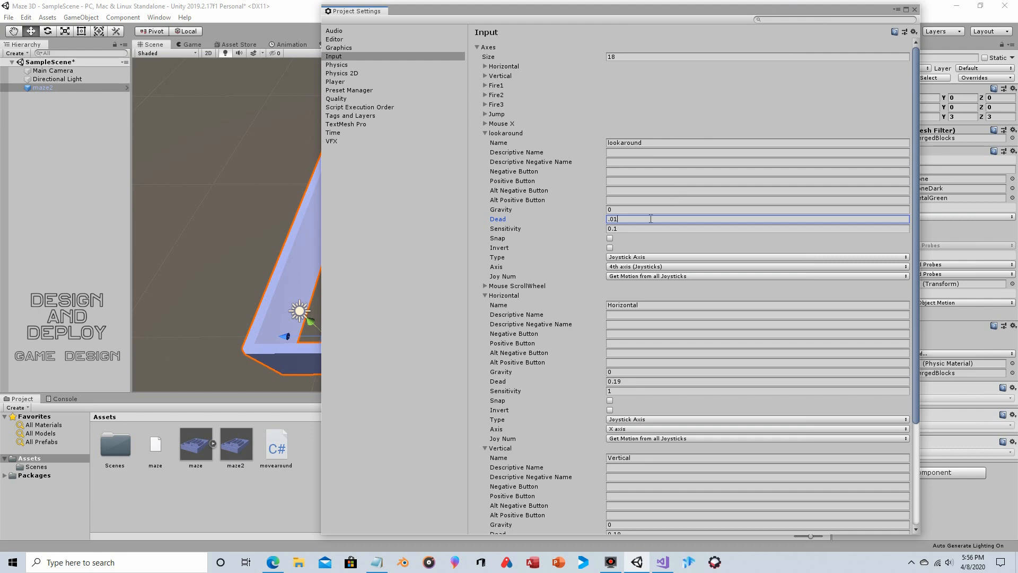
pyautogui.click(917, 9)
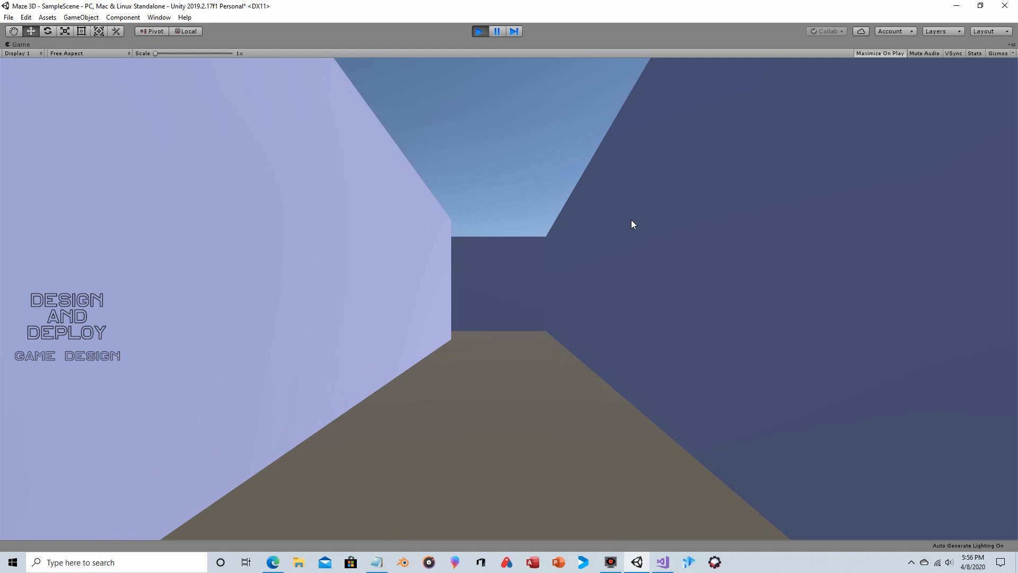
# - Run the scene again and turn the camera both ways to test the look-around control
pyautogui.press('Left')
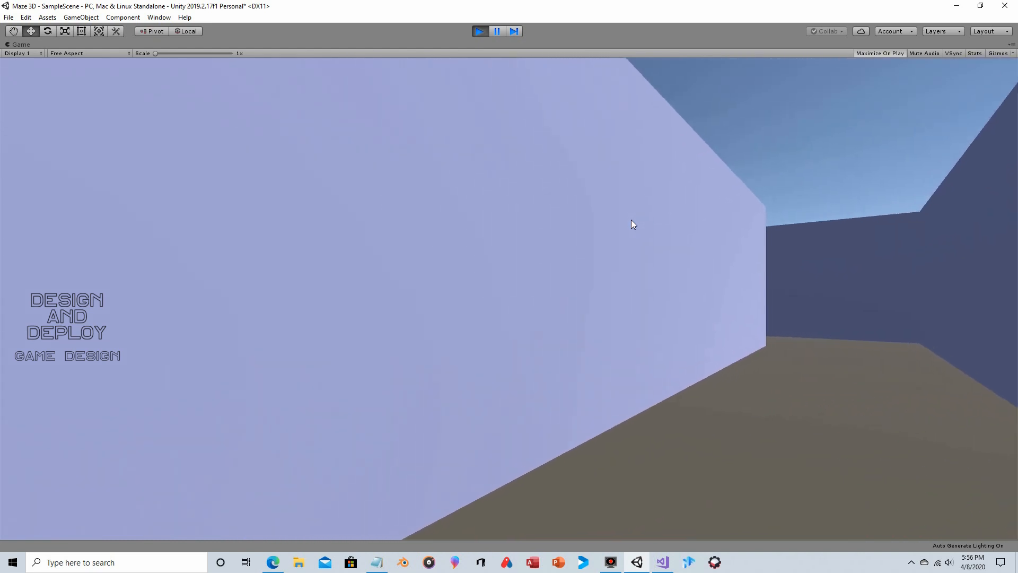
pyautogui.press('Right')
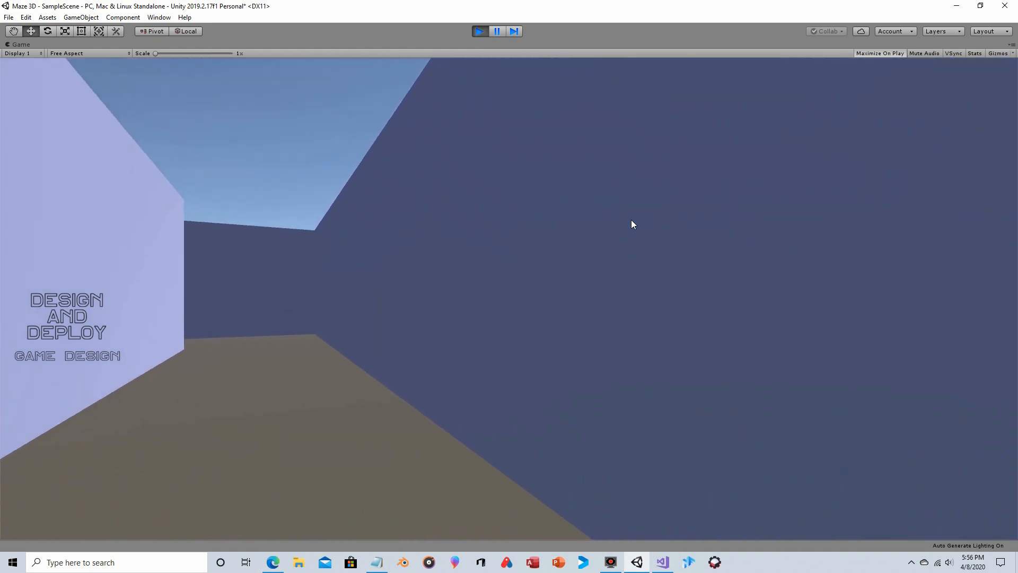
pyautogui.press('Right')
pyautogui.press('Left')
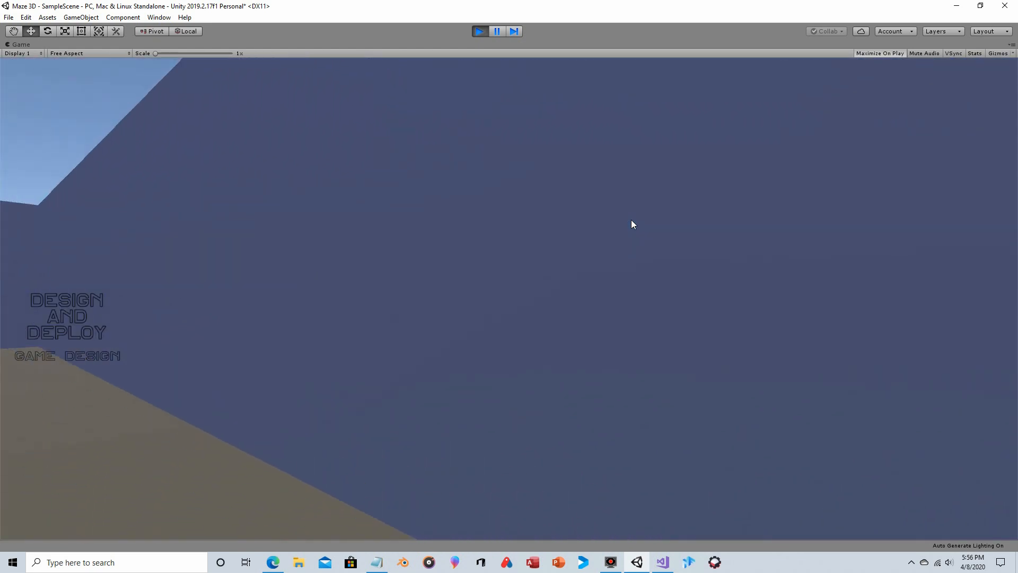
pyautogui.press('Right')
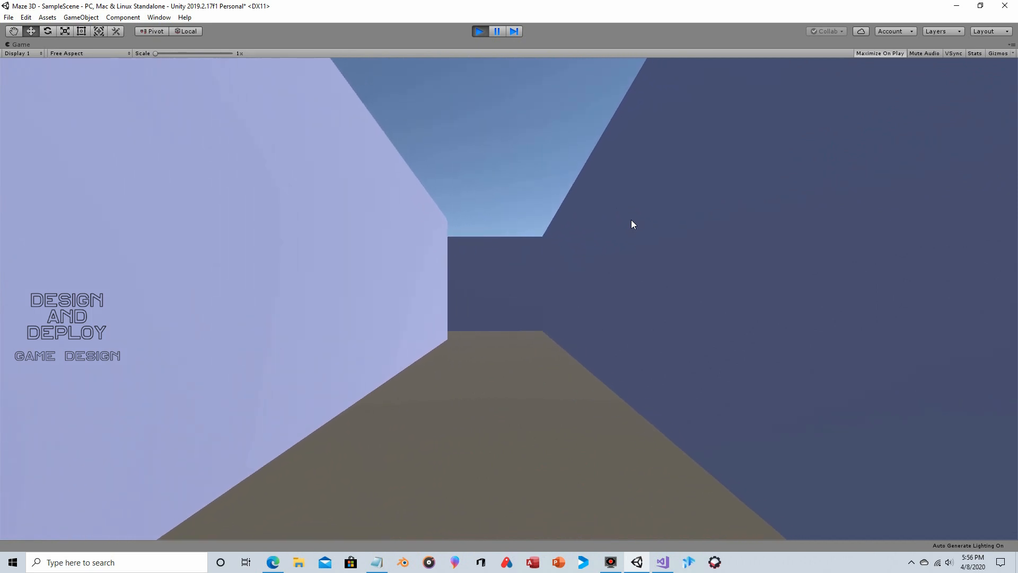
# - Walk forward along the first corridor and look around at its walls to test movement and turning together
pyautogui.press('Up')
pyautogui.press('Right')
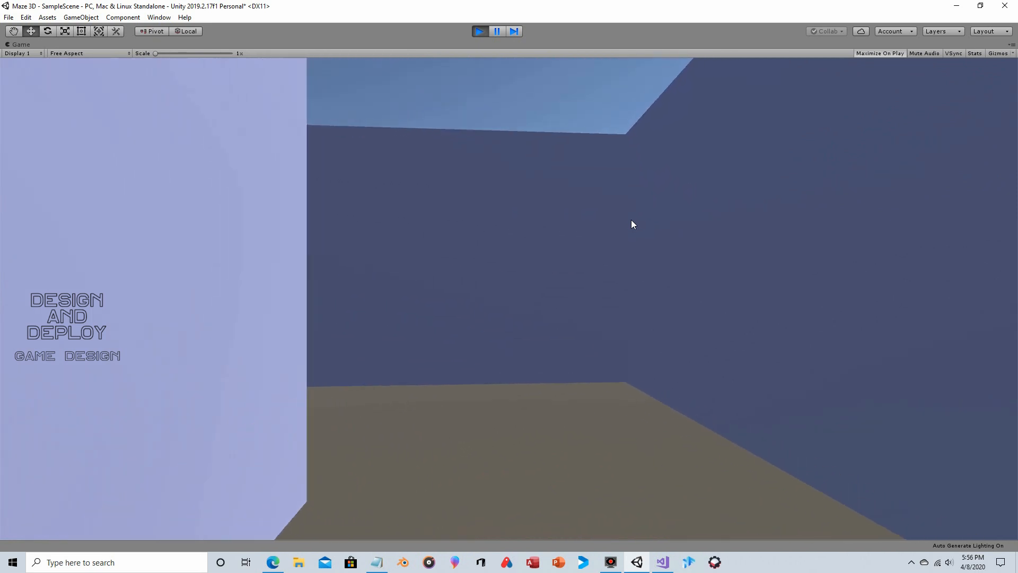
pyautogui.press('Left')
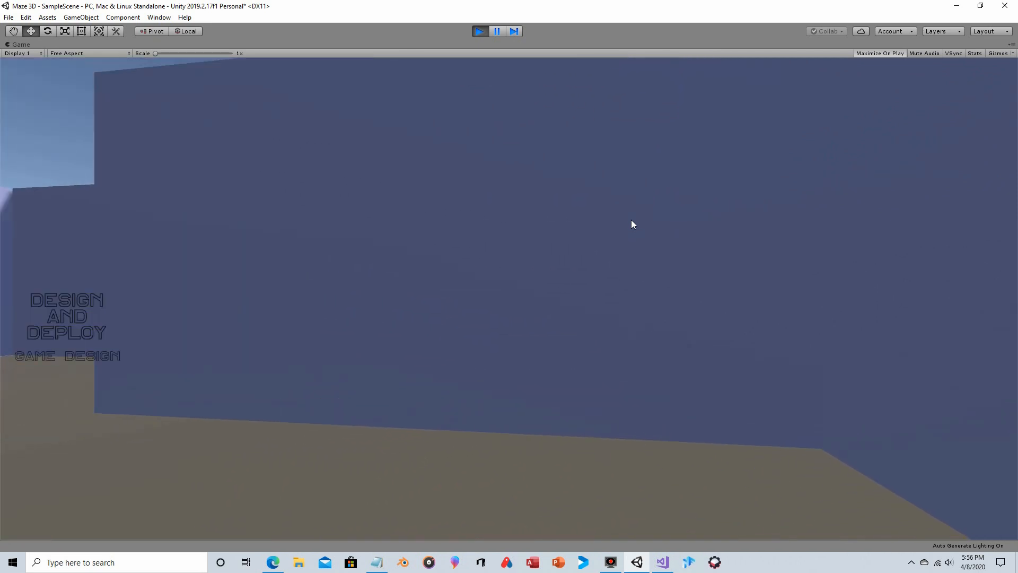
pyautogui.press('Left')
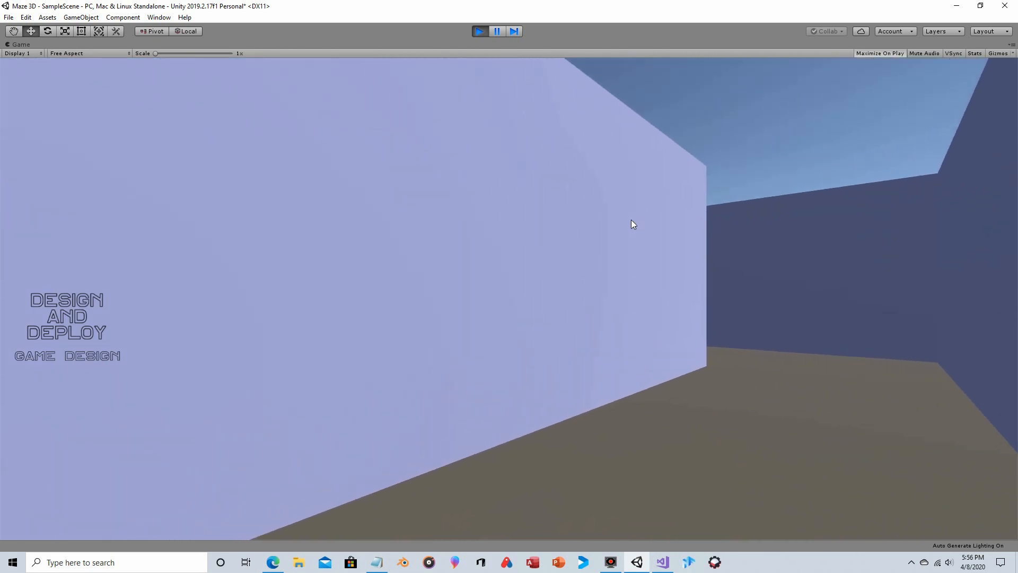
pyautogui.press('Right')
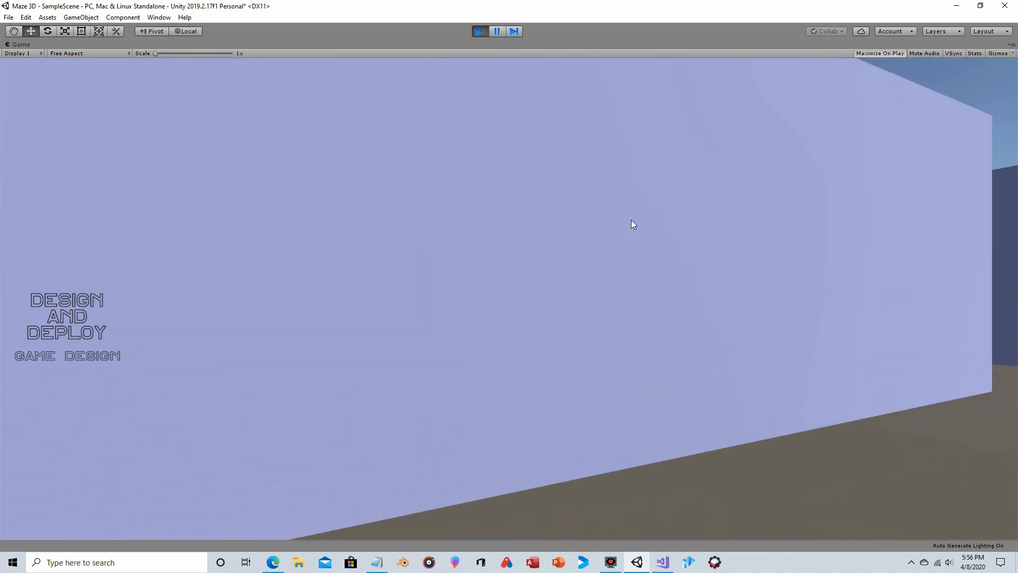
pyautogui.press('Left')
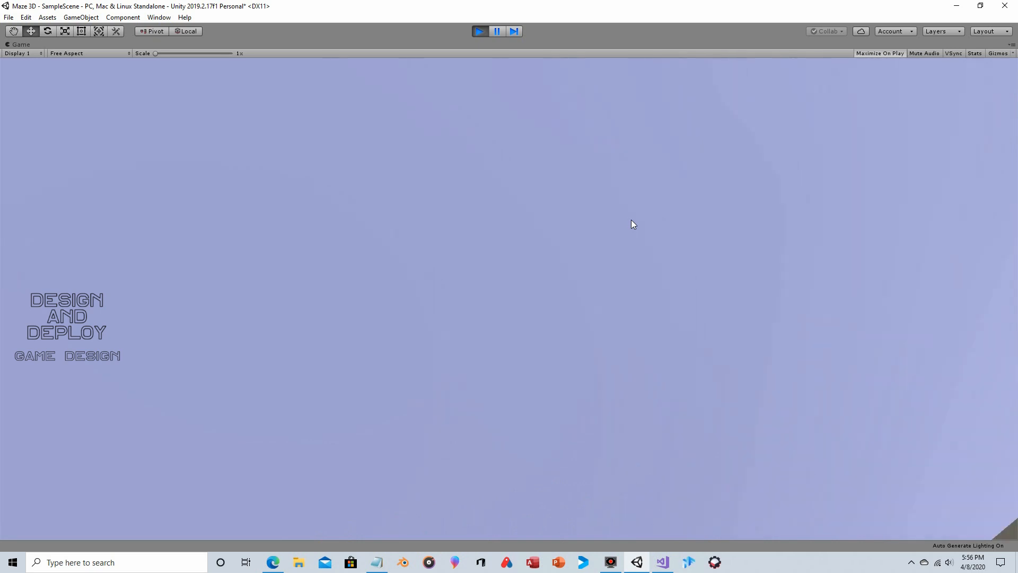
pyautogui.press('Right')
pyautogui.press('Left')
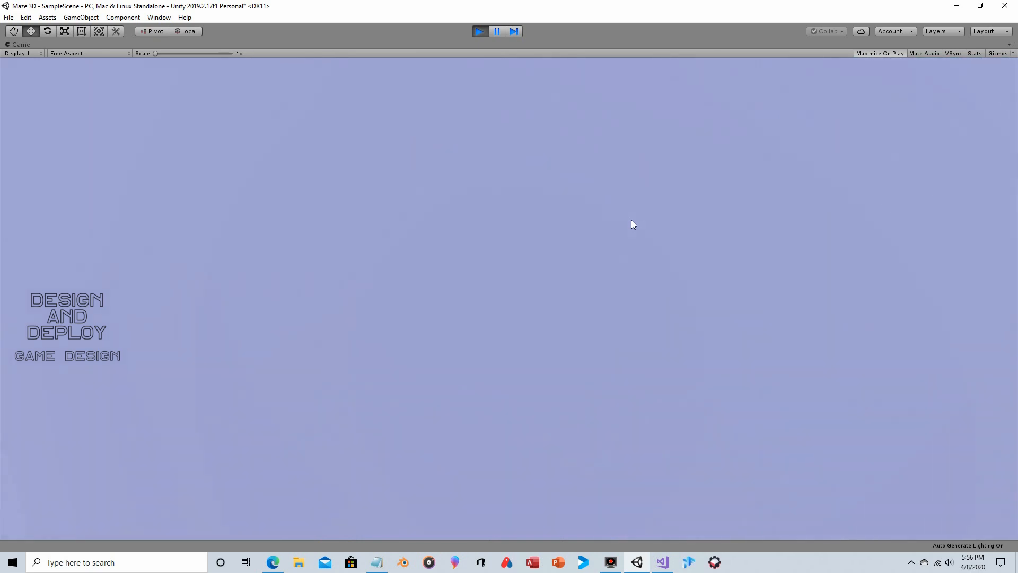
pyautogui.press('Right')
pyautogui.press('Left')
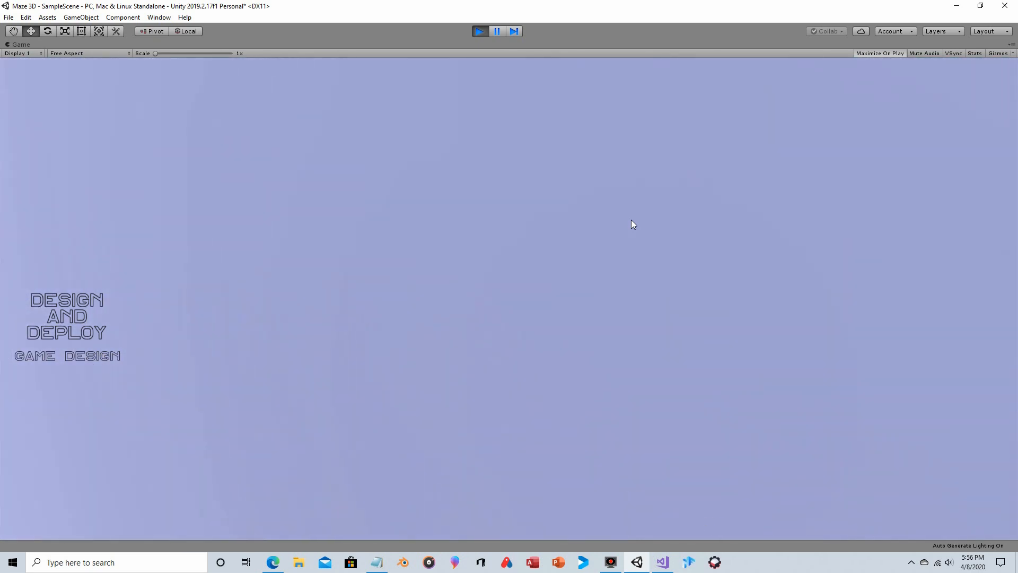
pyautogui.press('Right')
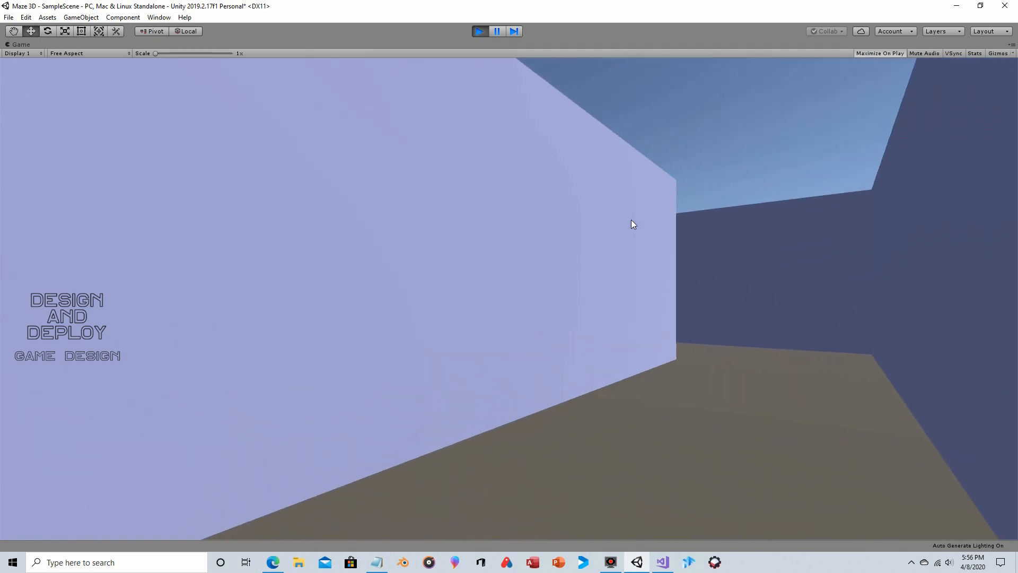
# - Go around the end of the first corridor and walk on through the next maze passages
pyautogui.press('Left')
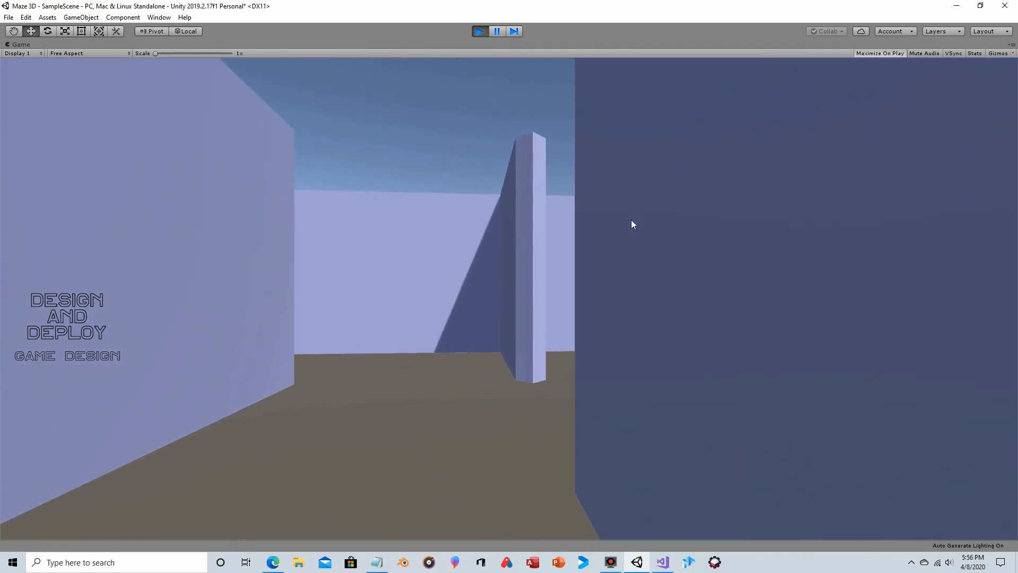
pyautogui.press('Up')
pyautogui.press('Right')
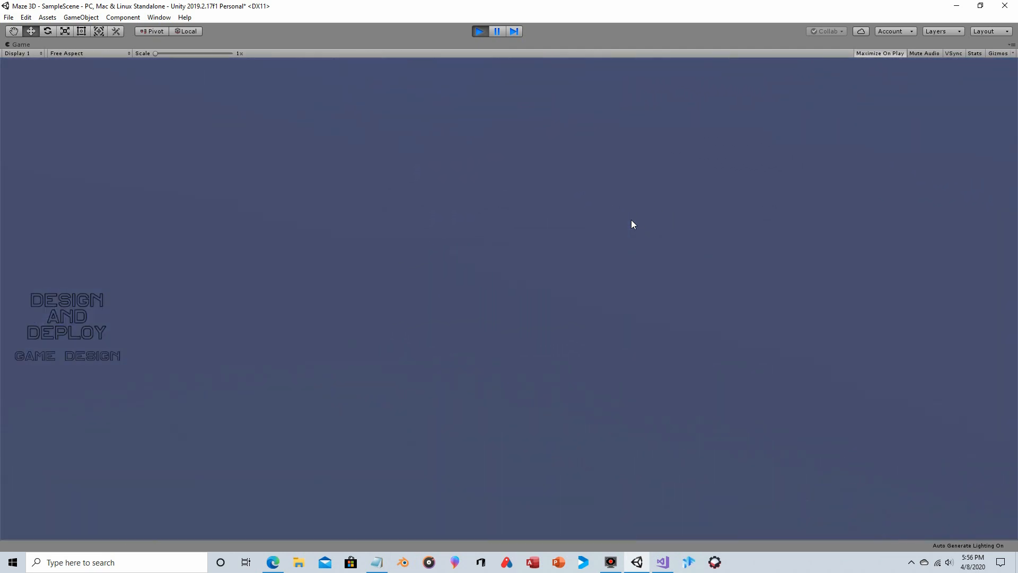
pyautogui.press('Right')
pyautogui.press('Up')
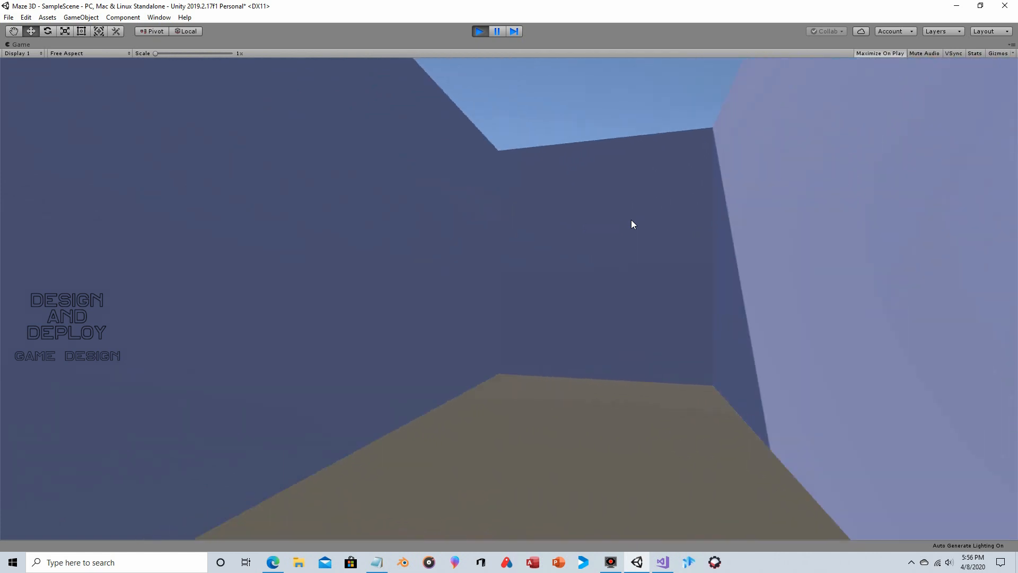
pyautogui.press('Right')
pyautogui.press('Up')
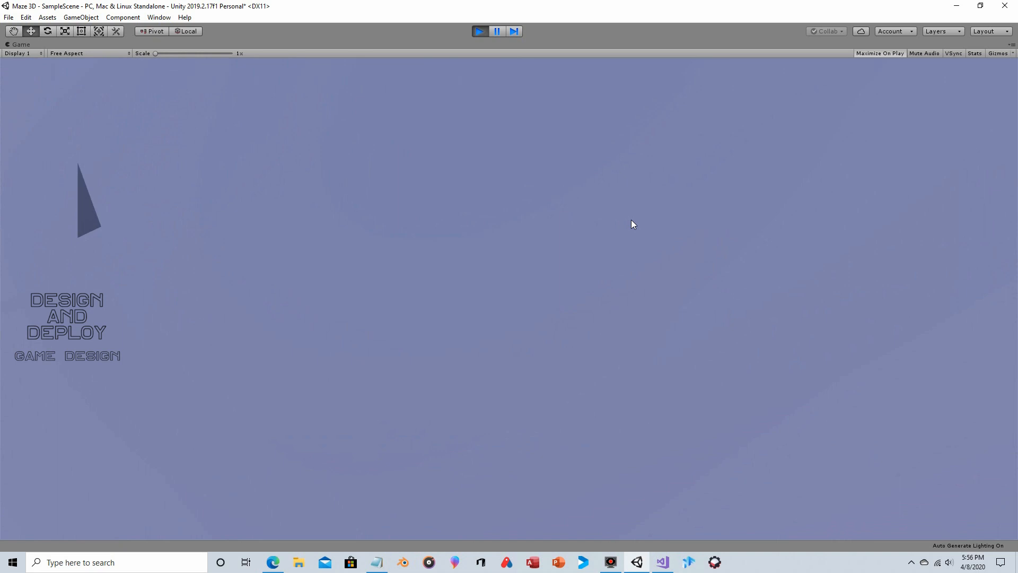
# - Back away from the wall and turn the camera to look through the star-shaped opening toward the arched exit
pyautogui.press('Left')
pyautogui.press('Down')
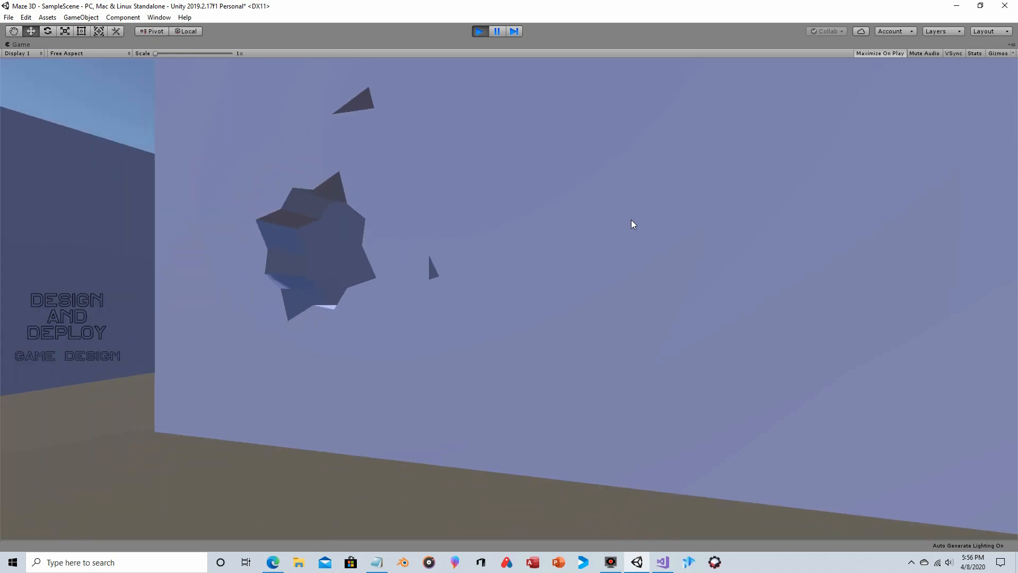
pyautogui.press('Right')
pyautogui.press('Up')
pyautogui.press('Left')
pyautogui.press('Down')
pyautogui.press('Right')
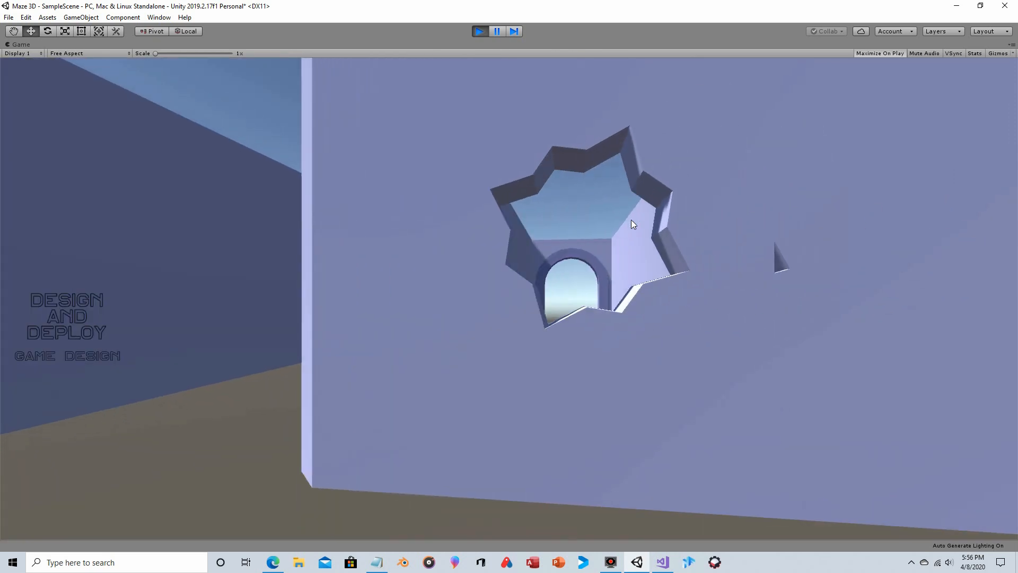
# - Move repeatedly up to and back from the star-shaped opening, testing whether the player can pass through it
pyautogui.press('Up')
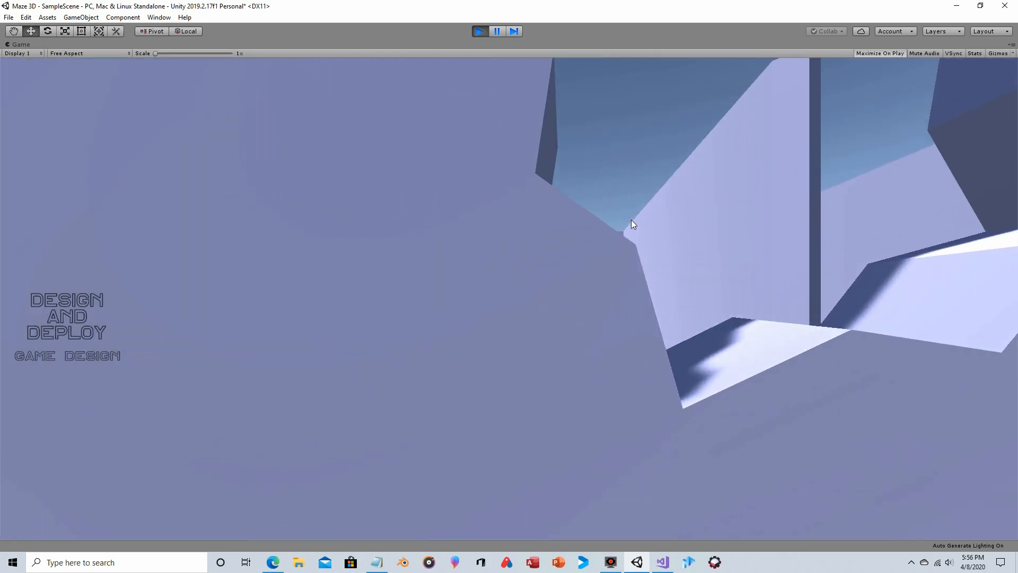
pyautogui.press('Left')
pyautogui.press('Down')
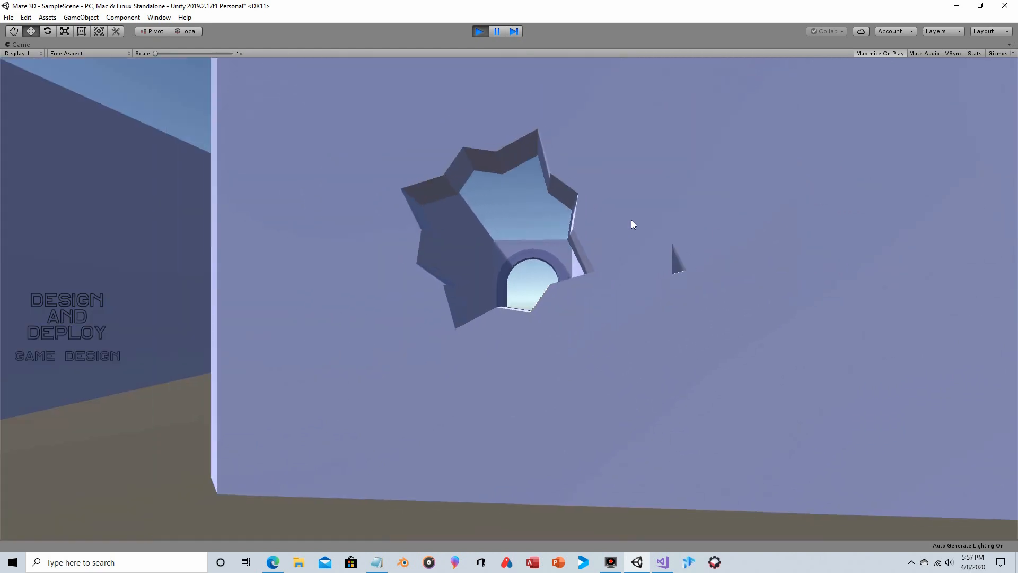
pyautogui.press('Up')
pyautogui.press('Down')
pyautogui.press('Left')
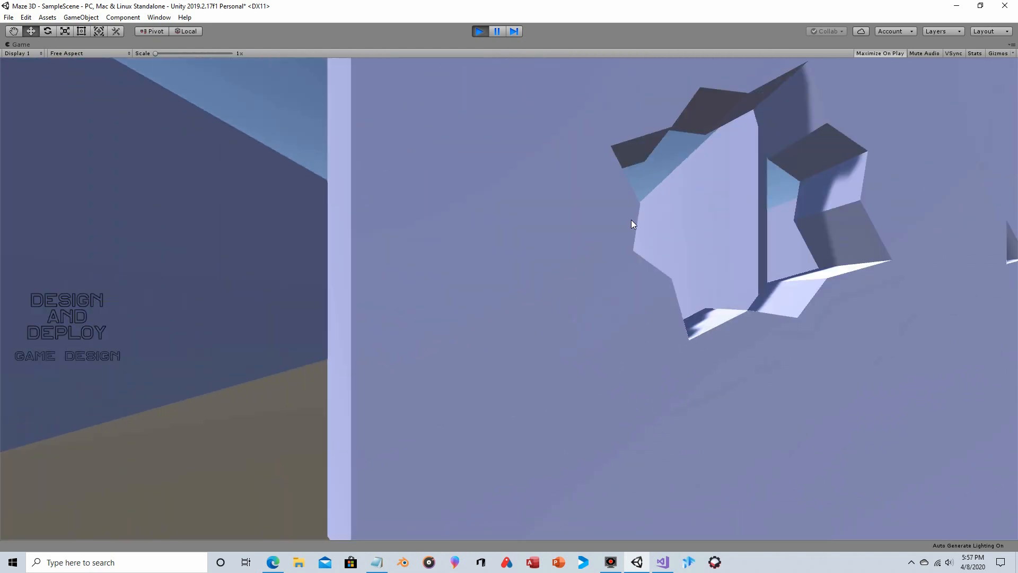
pyautogui.press('Up')
pyautogui.press('Right')
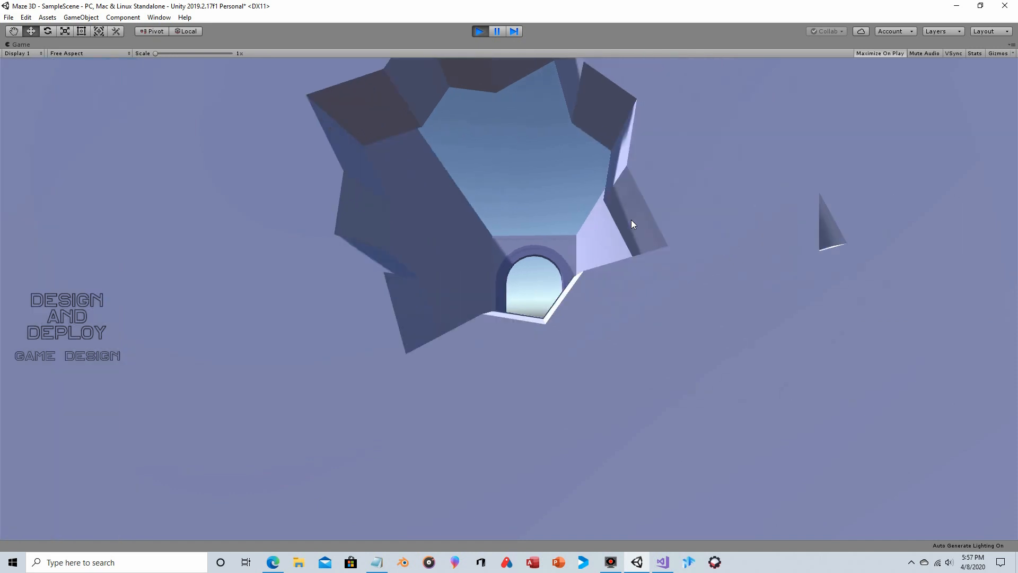
pyautogui.press('Left')
pyautogui.press('Up')
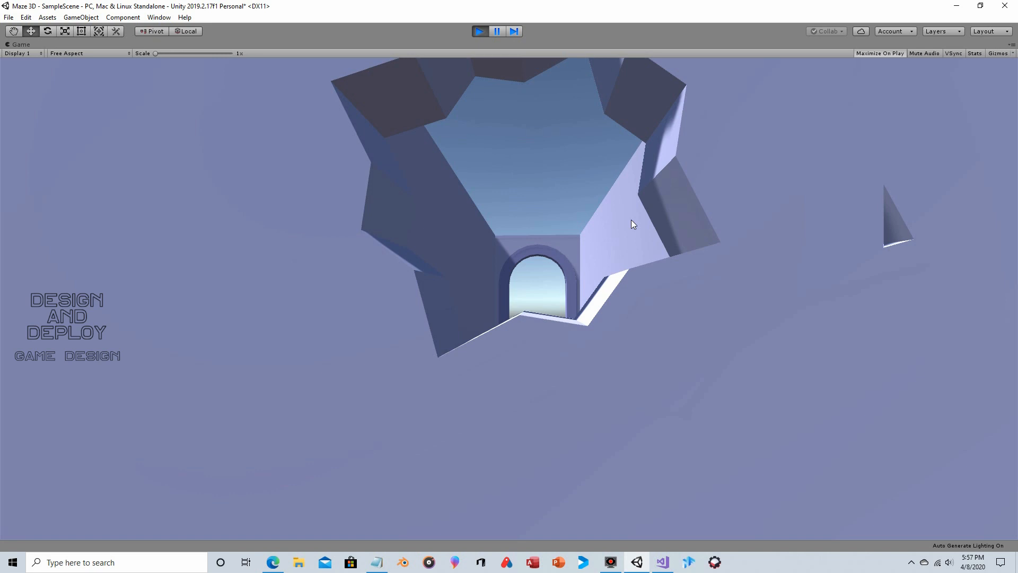
# - Turn away from the star-shaped opening and go around the wall into the neighbouring corridor
pyautogui.press('Right')
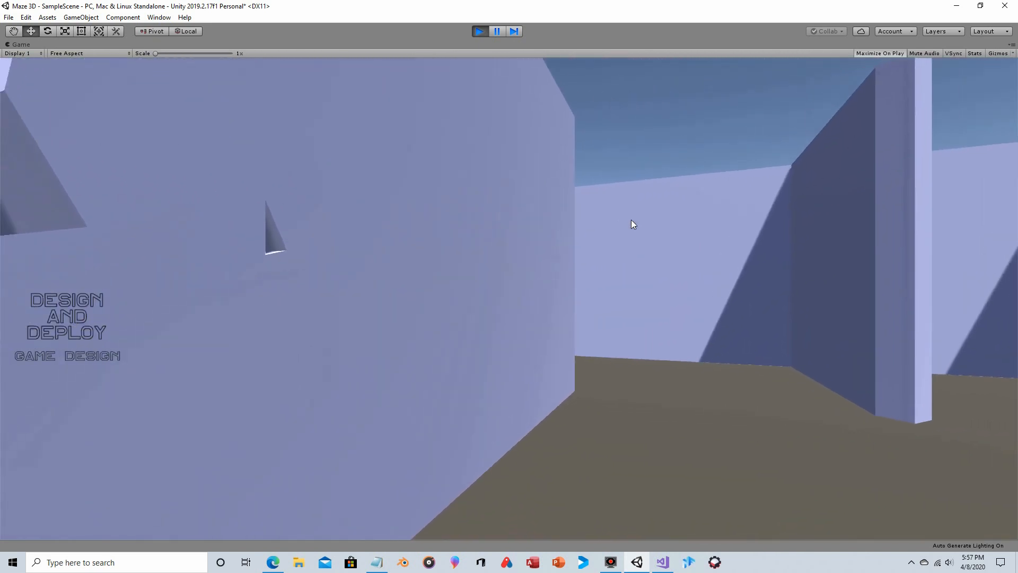
pyautogui.press('Left')
pyautogui.press('Right')
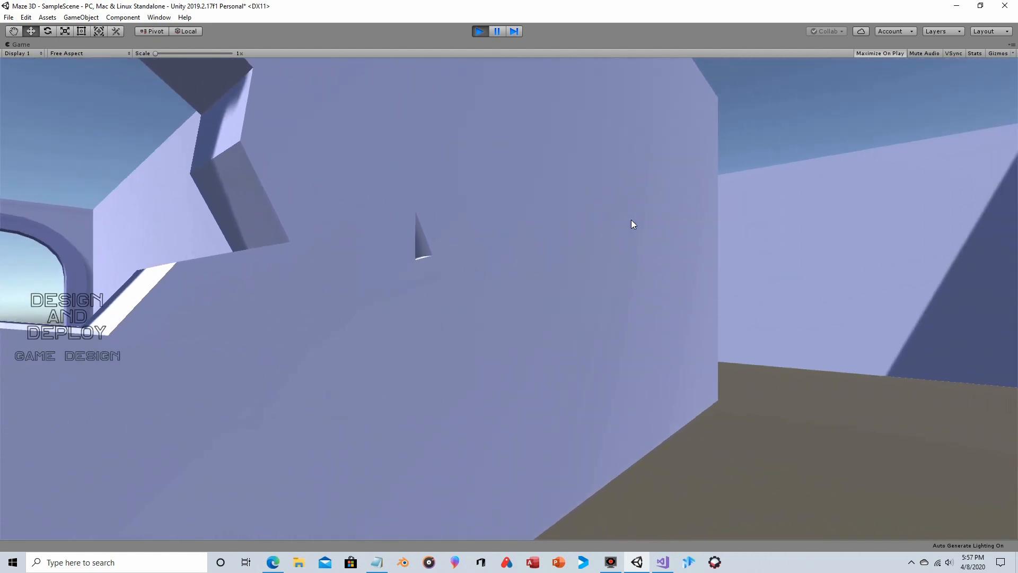
pyautogui.press('Right')
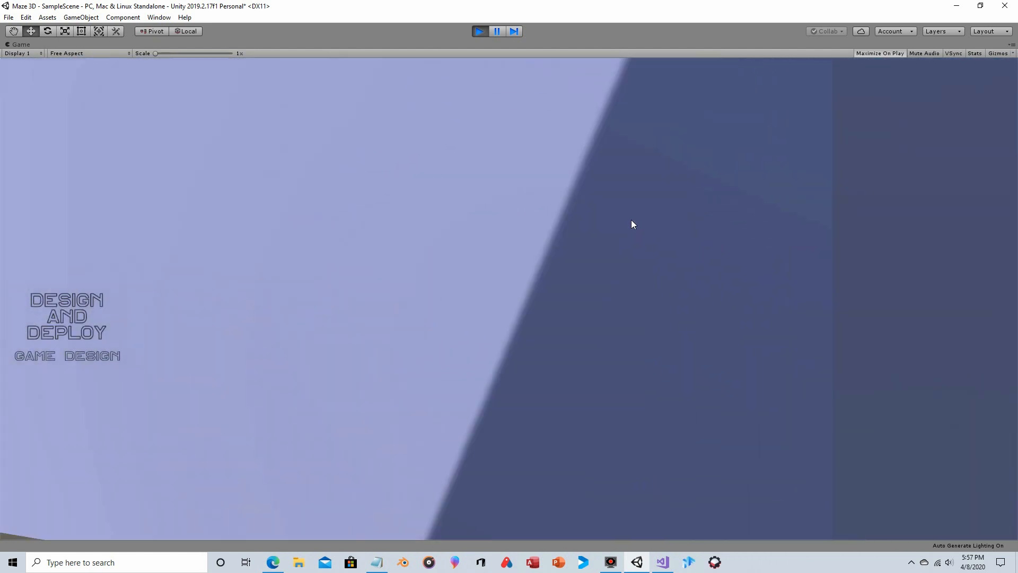
pyautogui.press('Left')
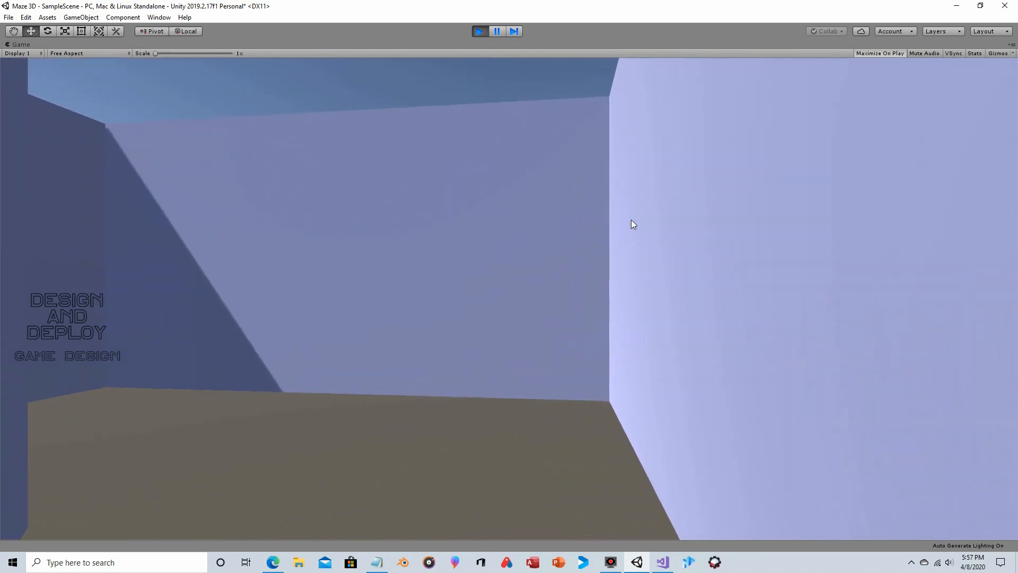
pyautogui.press('Left')
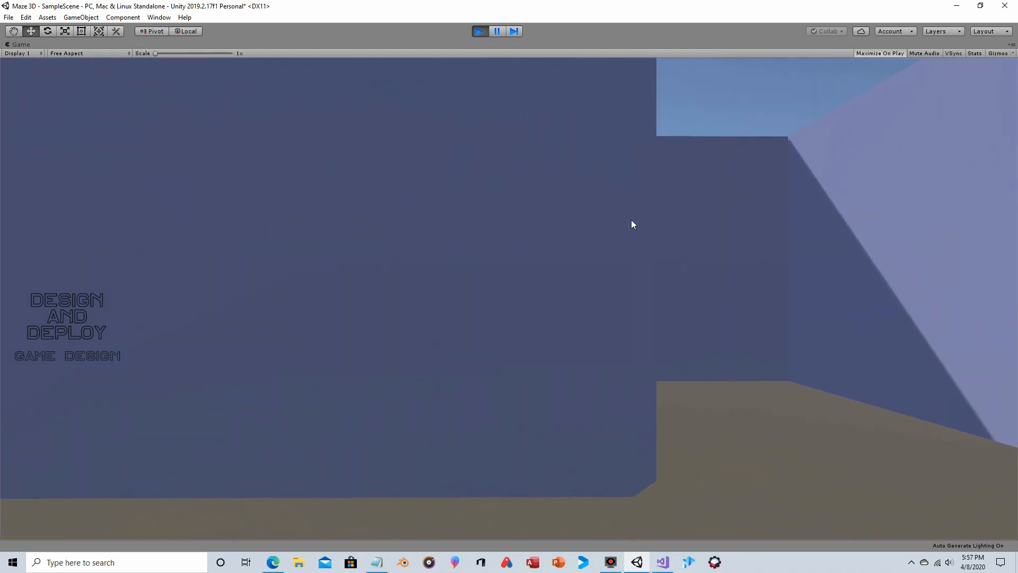
pyautogui.press('Left')
pyautogui.press('Up')
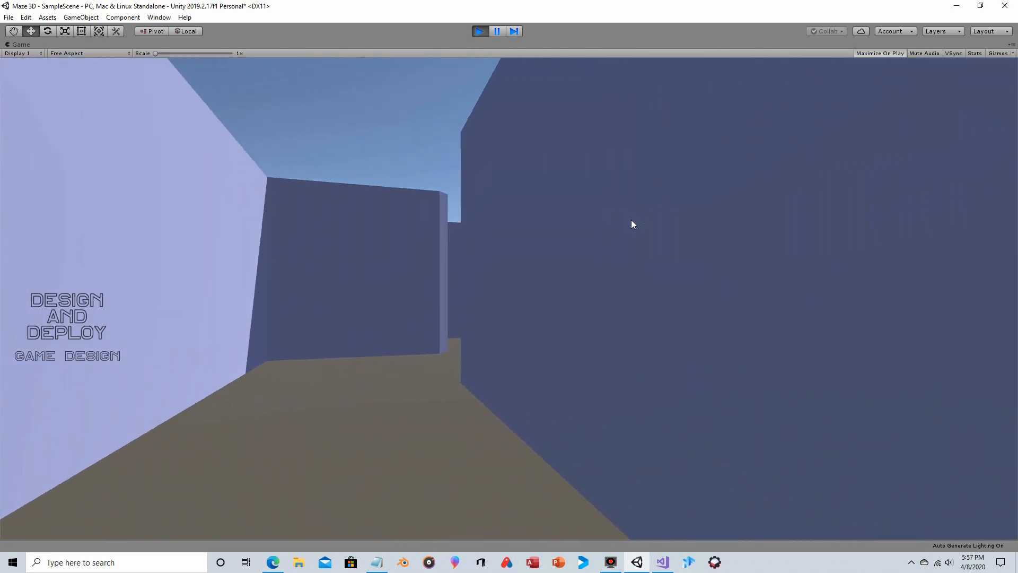
# - Turn the camera repeatedly both ways in the corridor to test the alternate letter-key controls alongside the arrow controls
pyautogui.press('Down')
pyautogui.press('a')
pyautogui.press('d')
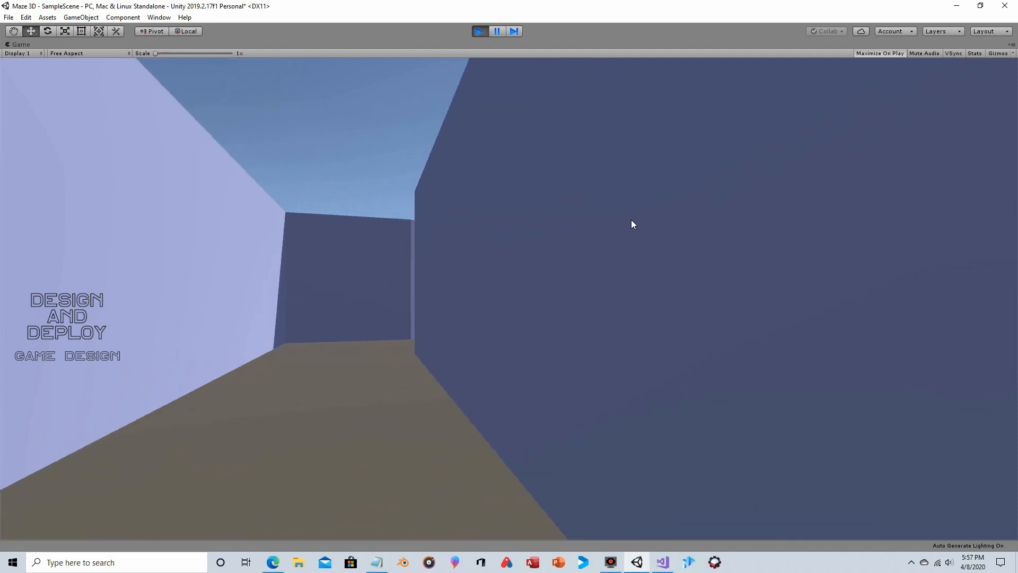
pyautogui.press('a')
pyautogui.press('d')
pyautogui.press('Left')
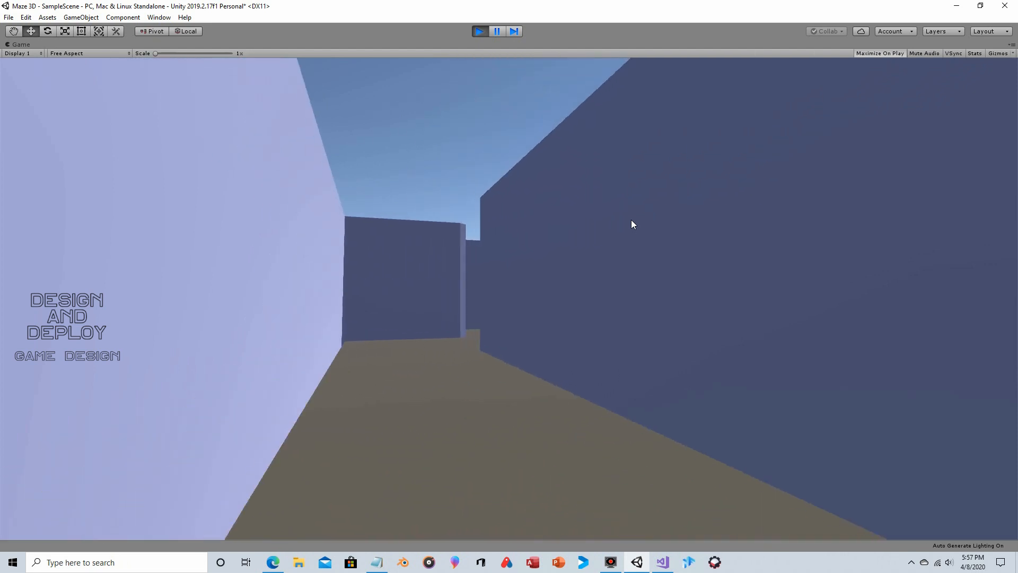
pyautogui.press('d')
pyautogui.press('a')
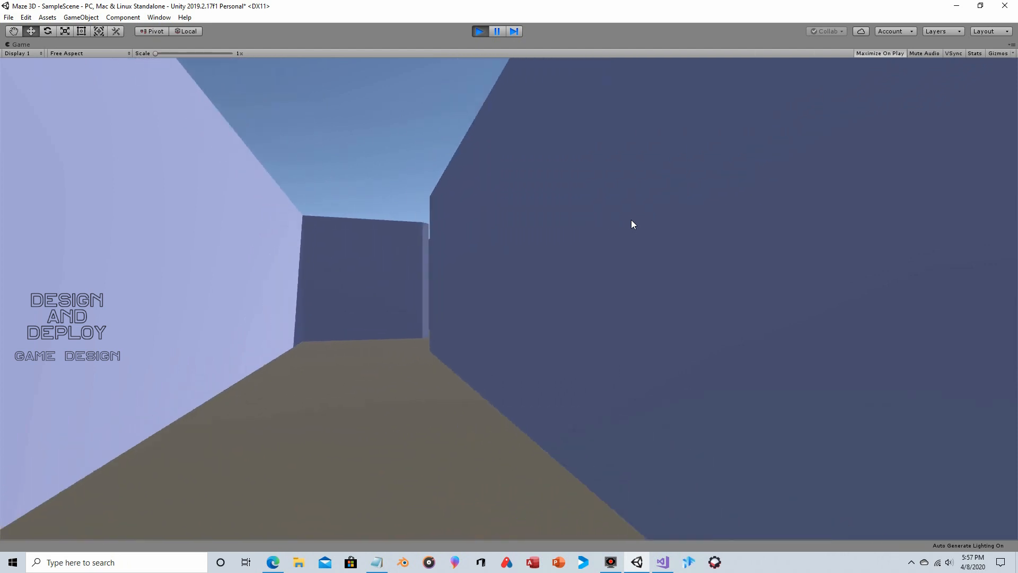
pyautogui.press('d')
pyautogui.press('a')
pyautogui.press('d')
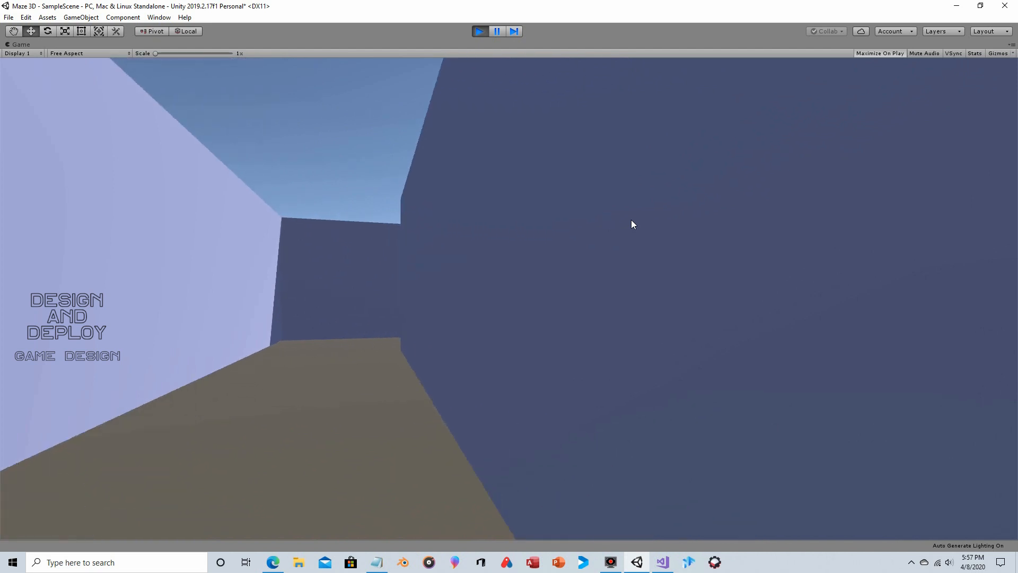
pyautogui.press('Left')
pyautogui.press('a')
pyautogui.press('d')
pyautogui.press('a')
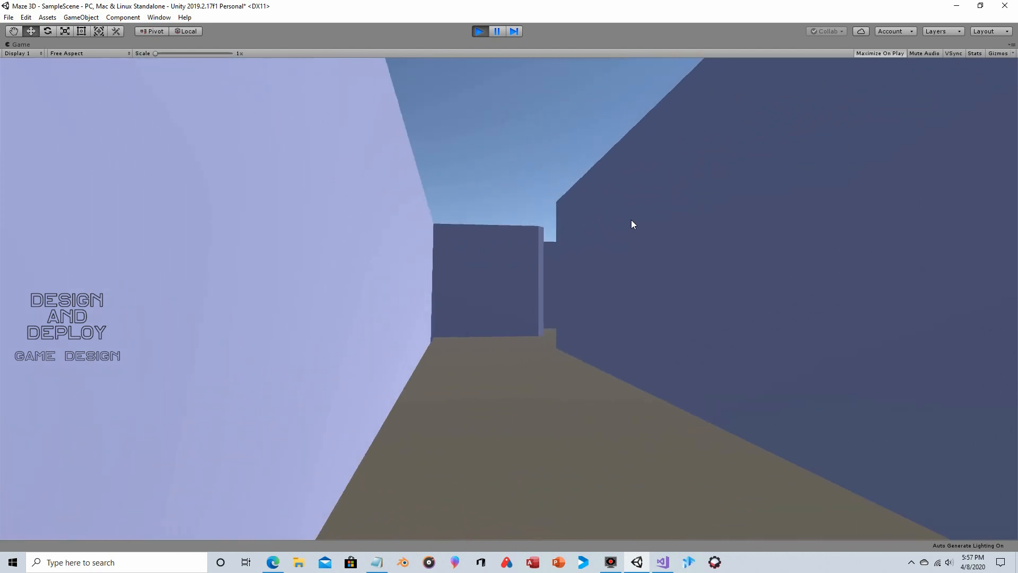
pyautogui.press('d')
pyautogui.press('a')
pyautogui.press('d')
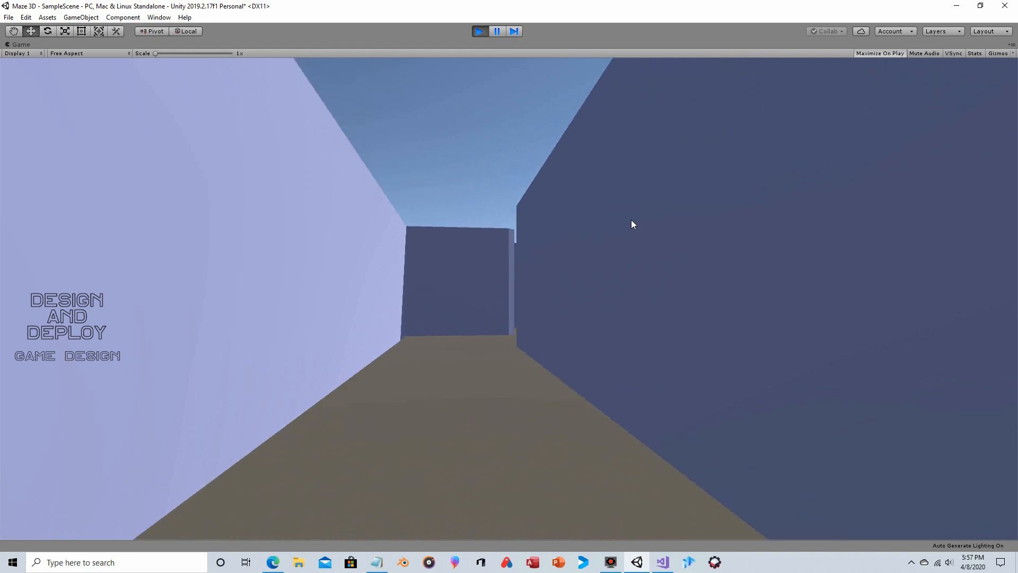
# - Move on through the corridor, turn toward the arched exit and walk out of the maze through it
pyautogui.press('s')
pyautogui.press('a')
pyautogui.press('d')
pyautogui.press('a')
pyautogui.press('w')
pyautogui.press('Right')
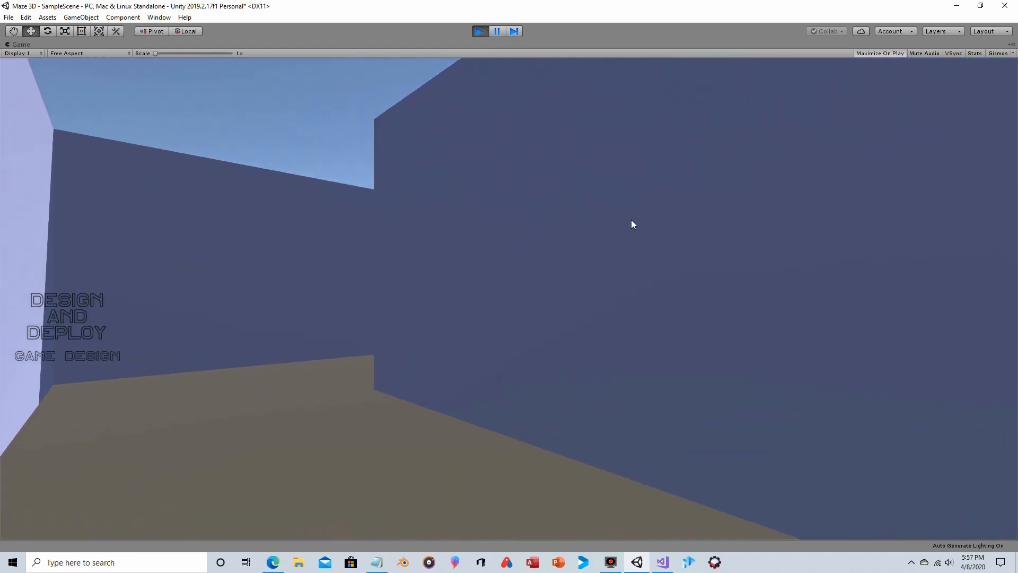
pyautogui.press('a')
pyautogui.press('Right')
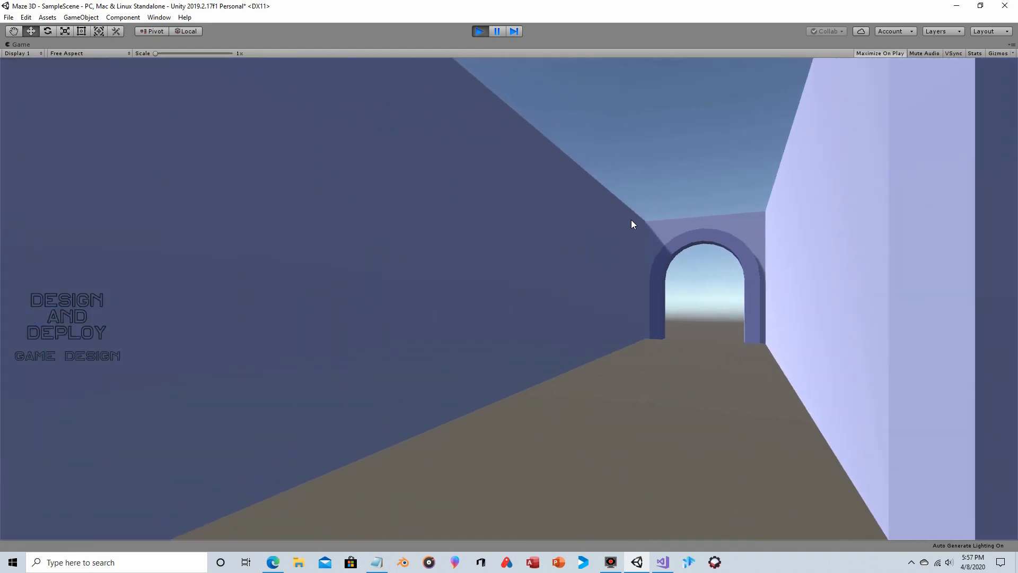
pyautogui.press('w')
# - Turn around outside the maze and walk back in through the arch
pyautogui.press('Left')
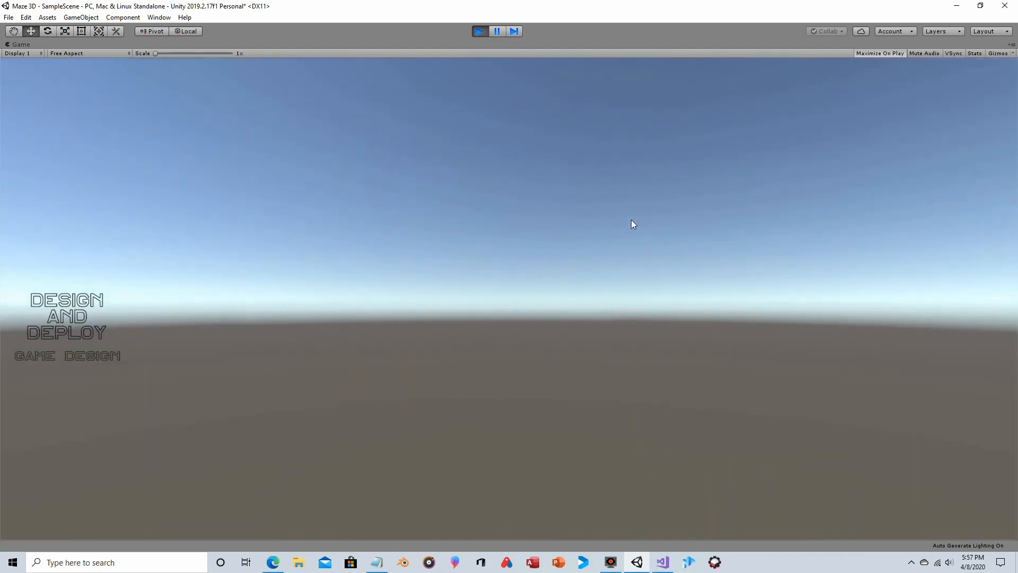
pyautogui.press('Left')
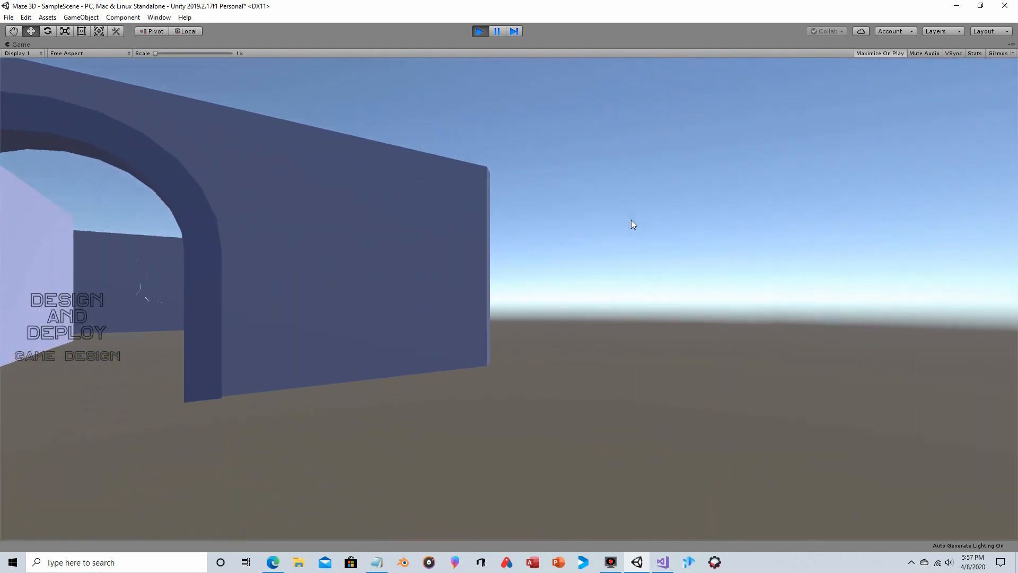
pyautogui.press('w')
pyautogui.press('w')
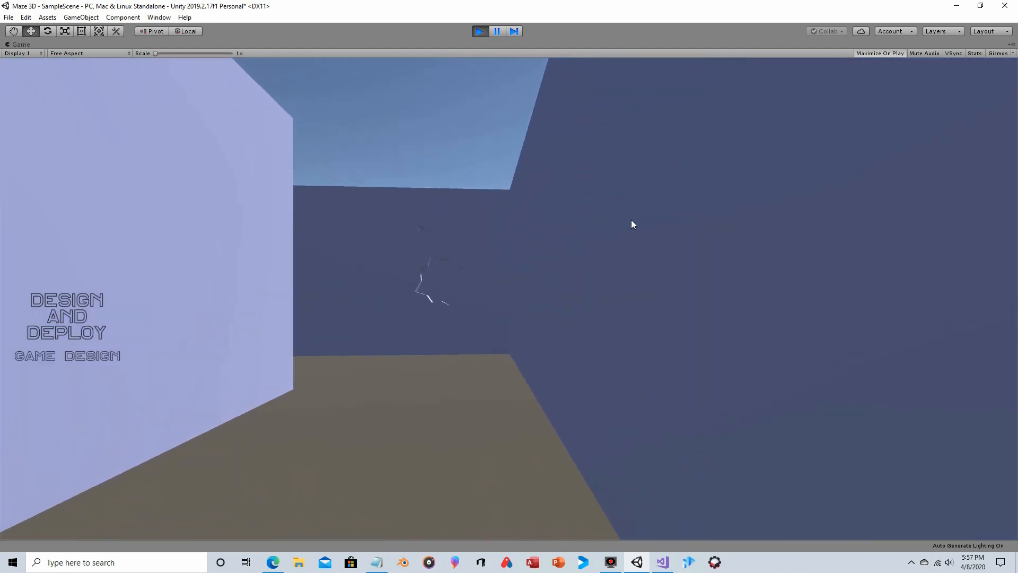
# - Turn off the entry passage around the sunlit wall and head into the side corridor
pyautogui.press('Left')
pyautogui.press('Left')
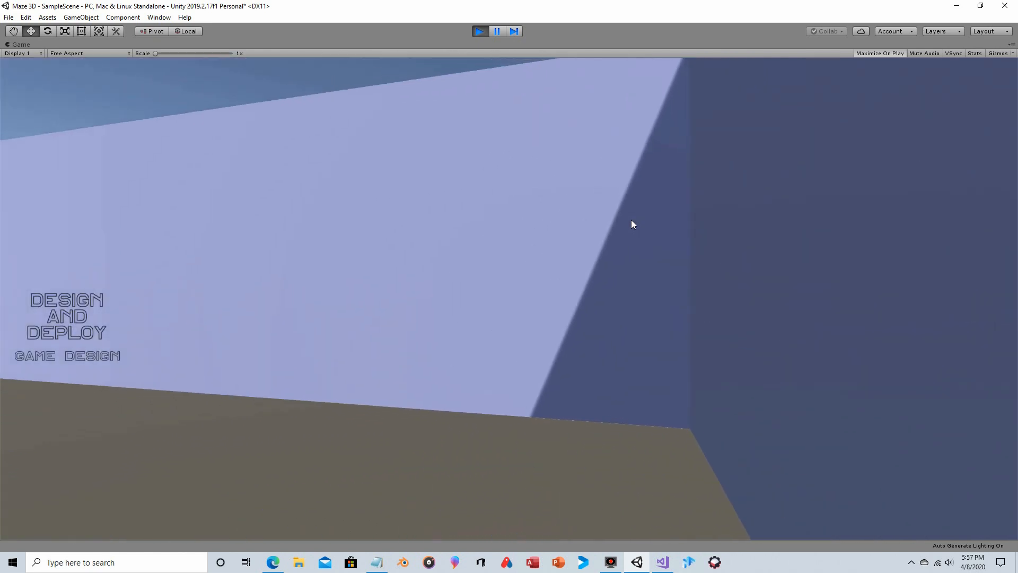
pyautogui.press('Left')
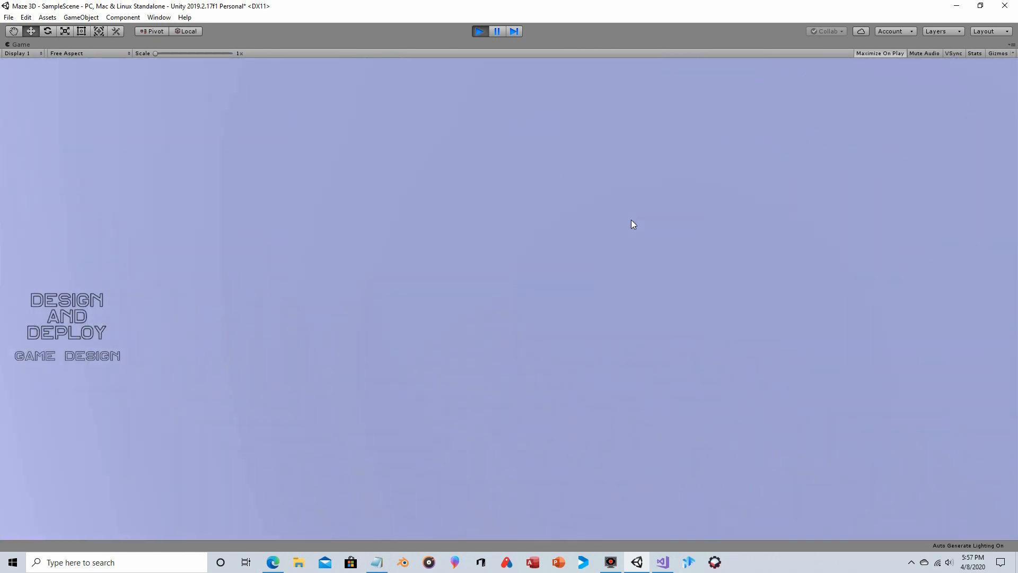
pyautogui.press('Right')
pyautogui.press('w')
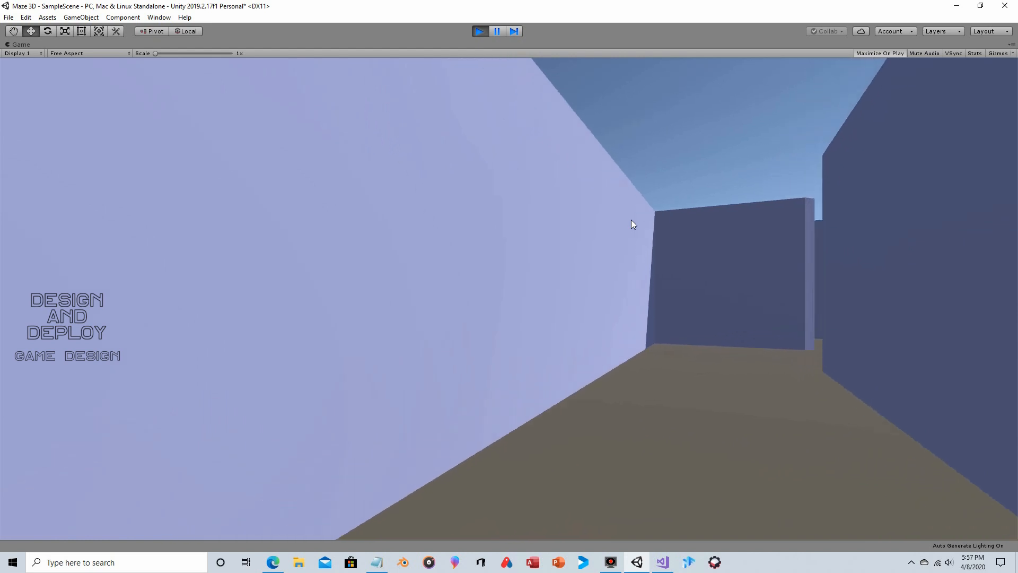
# - Rotate the camera full circle inside the corridor to look at all the surrounding walls
pyautogui.press('Right')
pyautogui.press('Right')
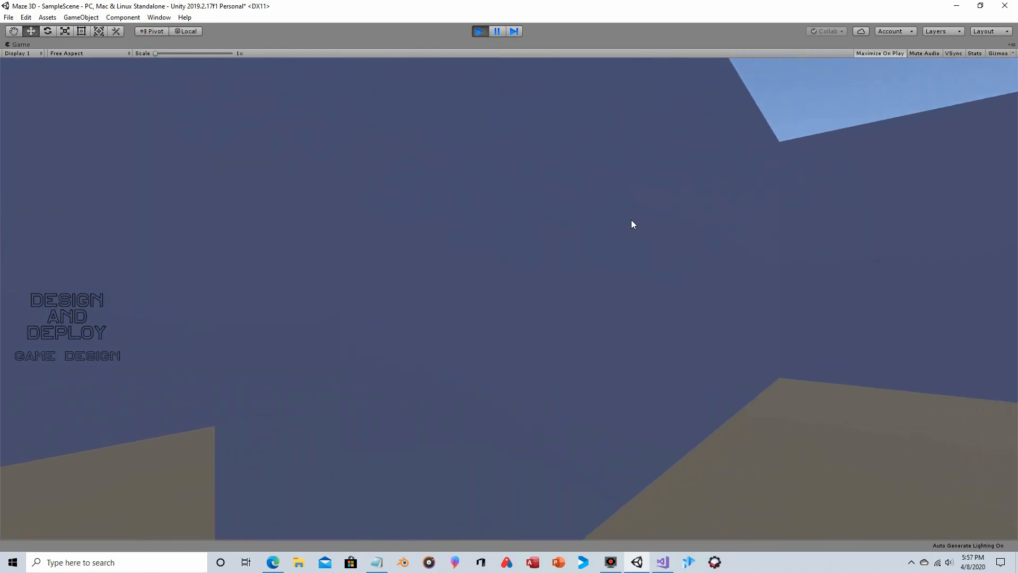
pyautogui.press('Right')
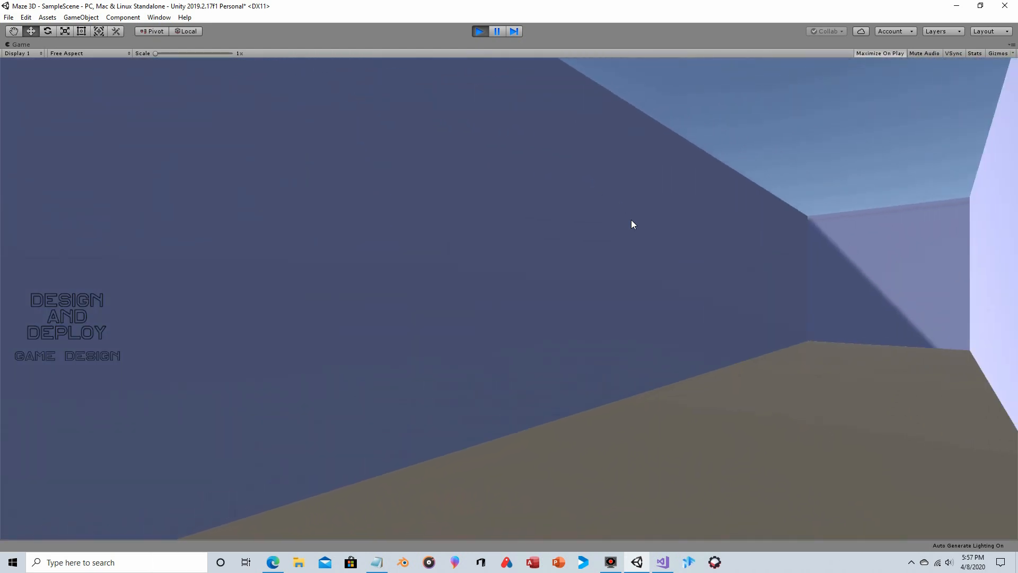
pyautogui.press('Right')
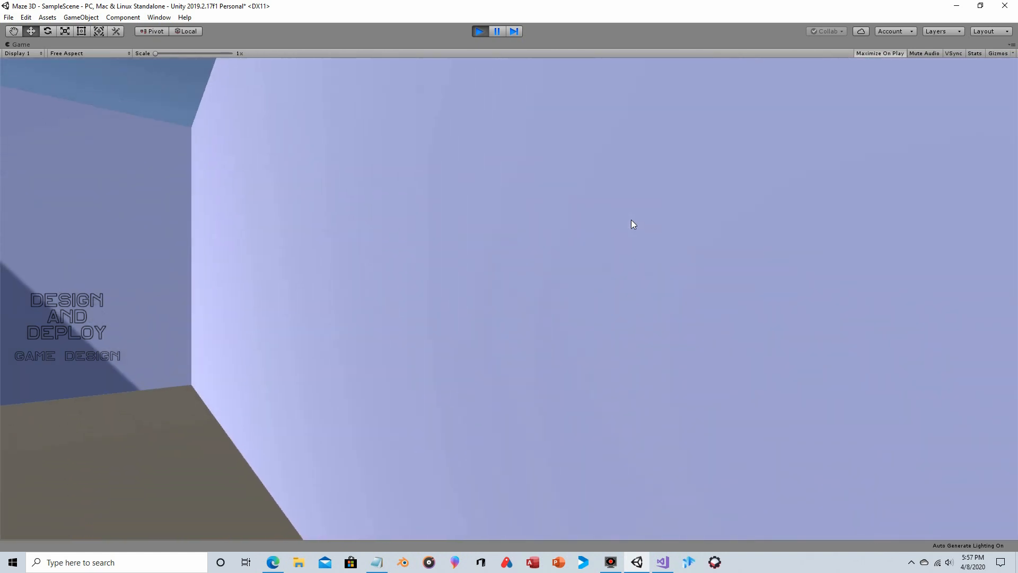
pyautogui.press('Right')
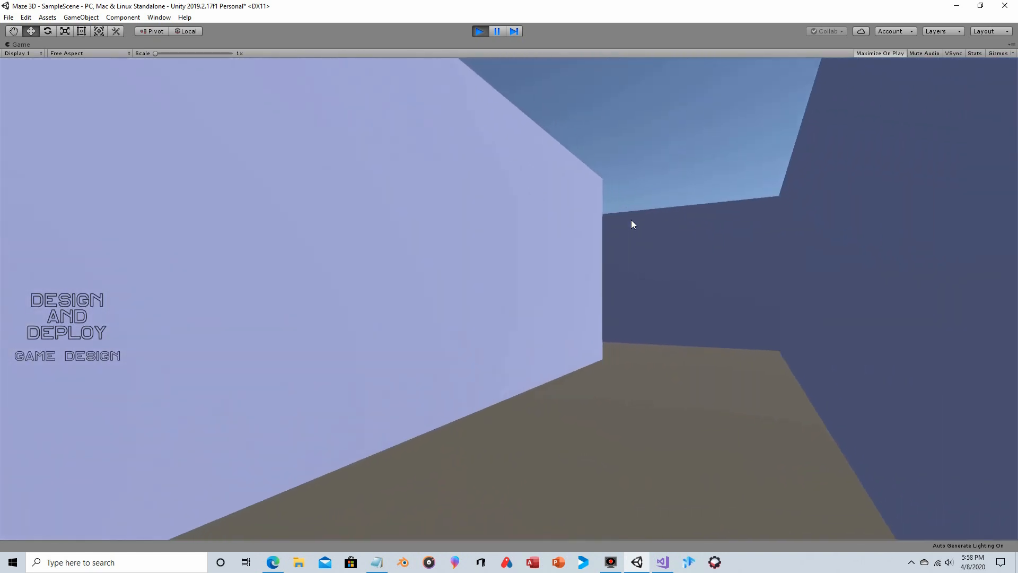
# - Walk forward along the corridor and turn past the end of the sunlit wall into the open area
pyautogui.press('Down')
pyautogui.press('Left')
pyautogui.press('Up')
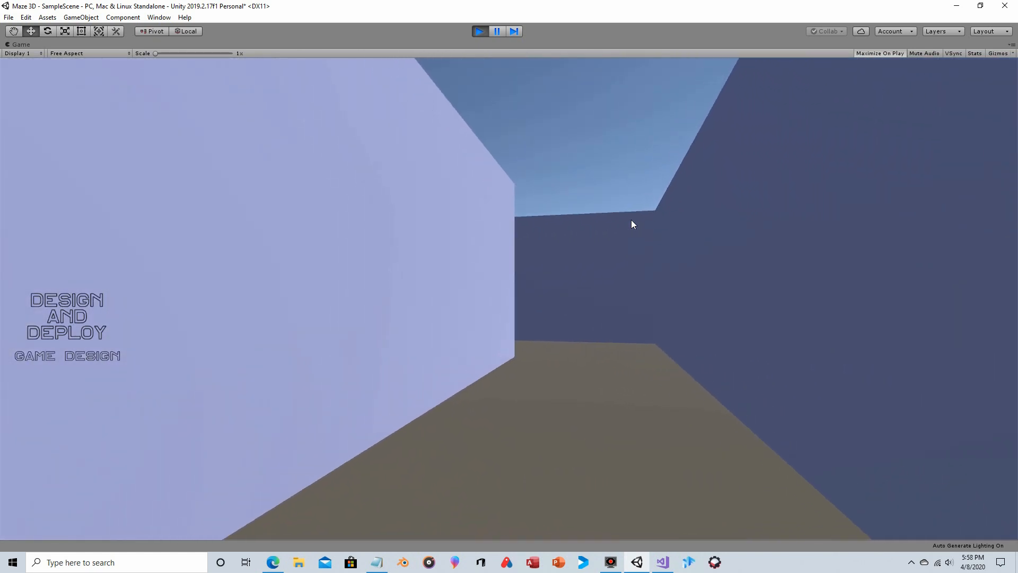
pyautogui.press('Left')
pyautogui.press('Left')
pyautogui.press('Up')
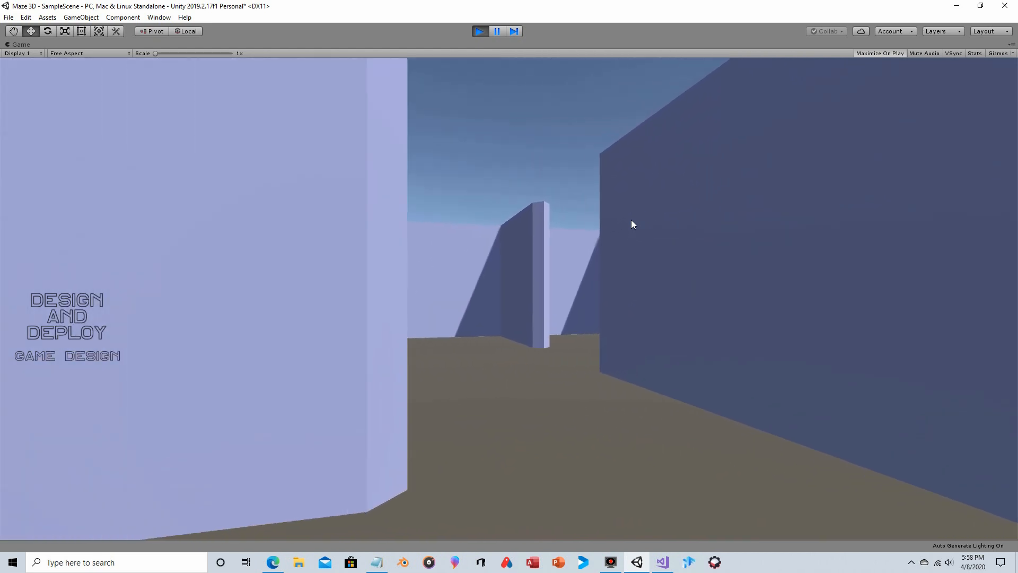
# - Walk past the freestanding partition into the corner, turn around and walk on toward the shaded passage
pyautogui.press('Up')
pyautogui.press('Right')
pyautogui.press('Left')
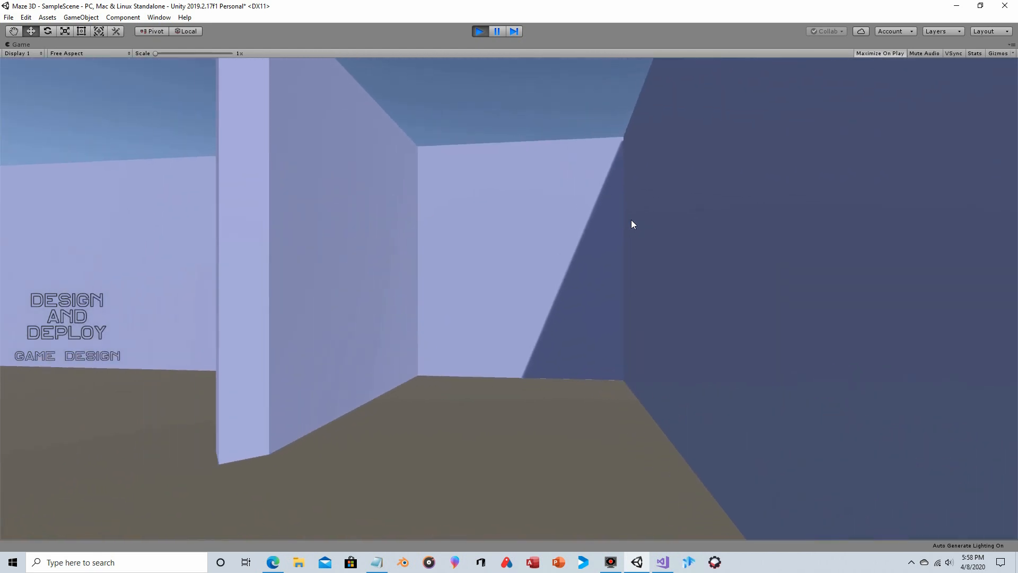
pyautogui.press('Up')
pyautogui.press('Up')
pyautogui.press('Left')
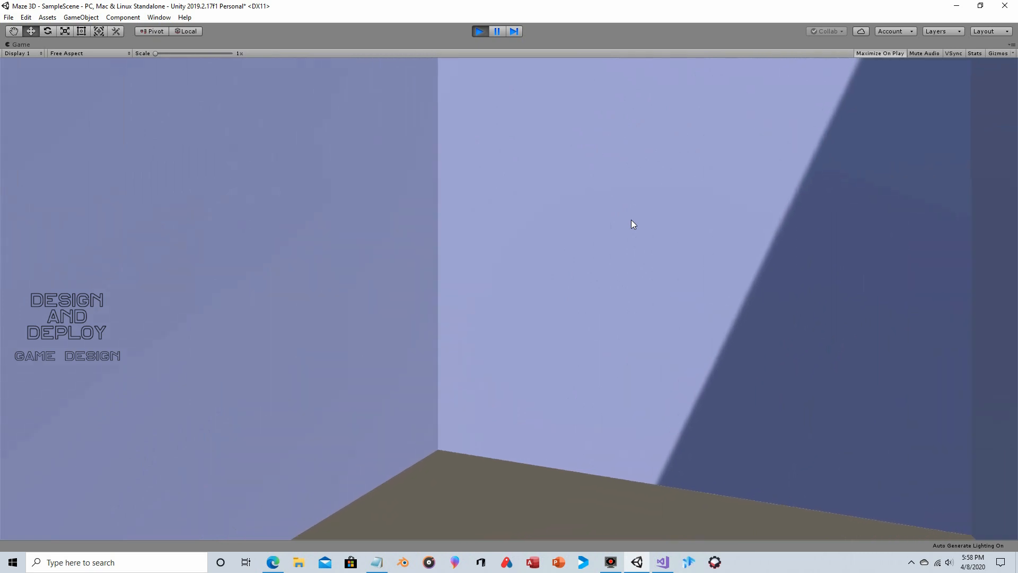
pyautogui.press('Left')
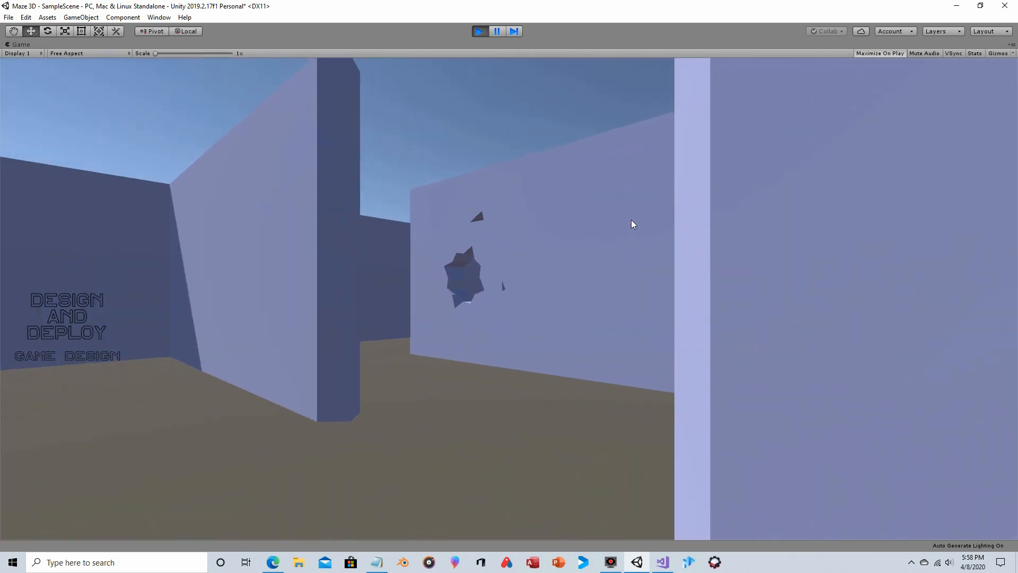
pyautogui.press('Up')
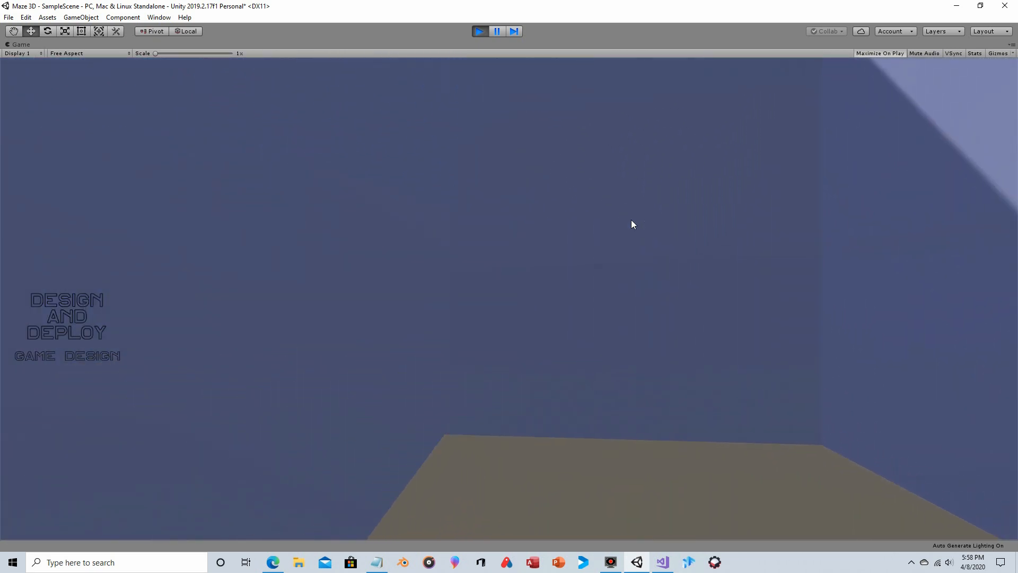
# - Turn away from the shaded corner, walk around the end of the partition and turn toward the sunlit wall
pyautogui.press('Right')
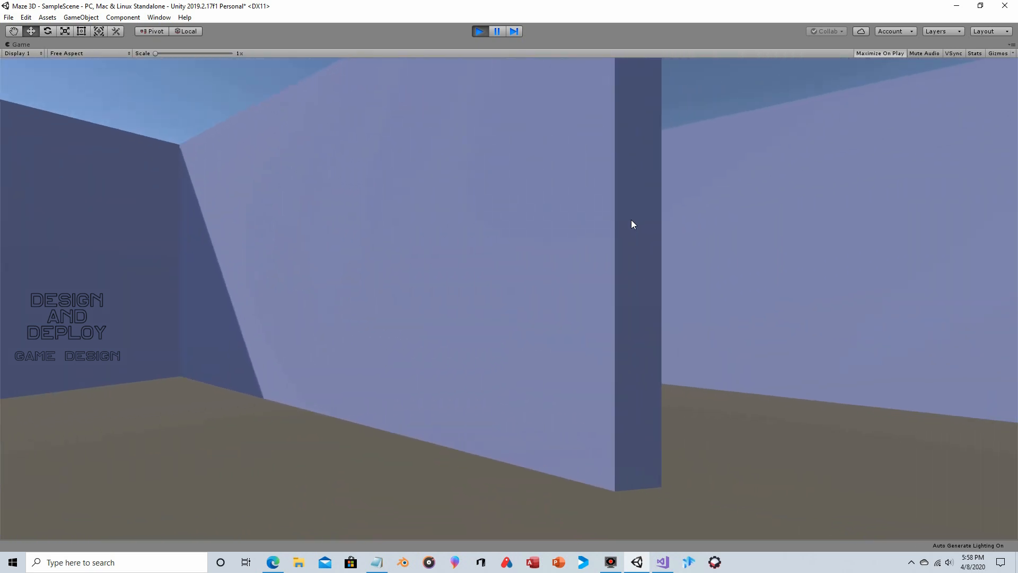
pyautogui.press('Up')
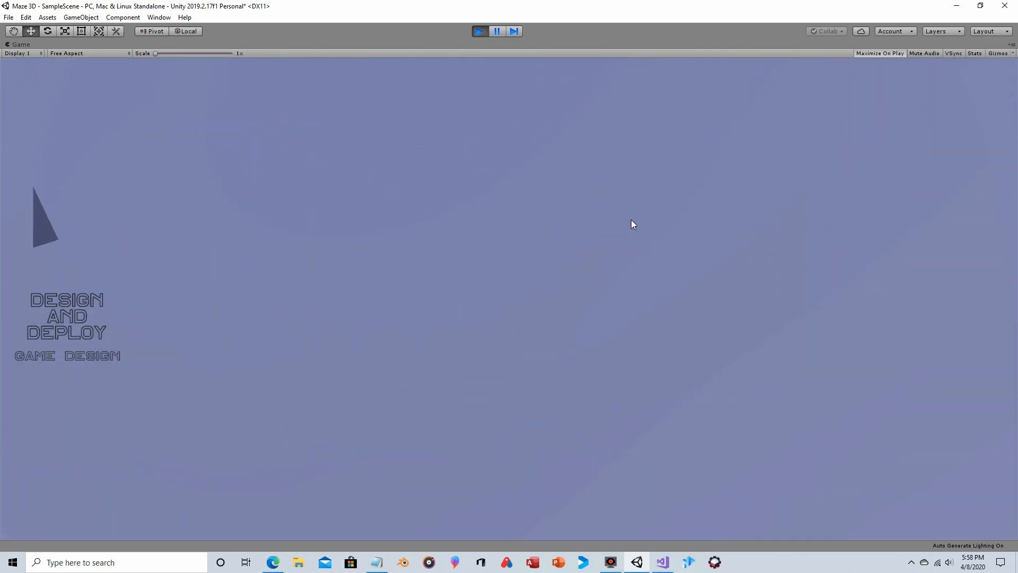
pyautogui.press('Right')
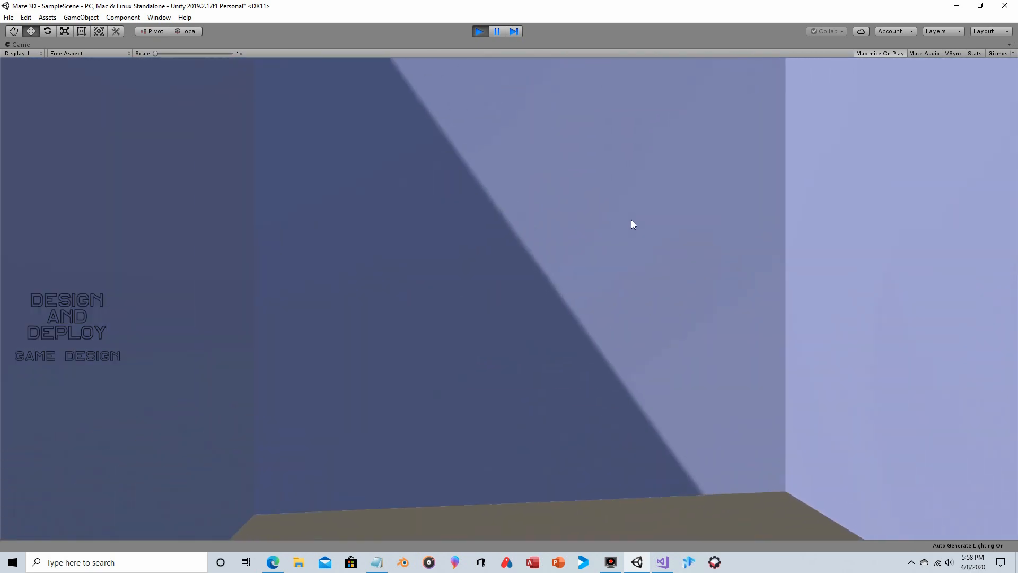
pyautogui.press('Right')
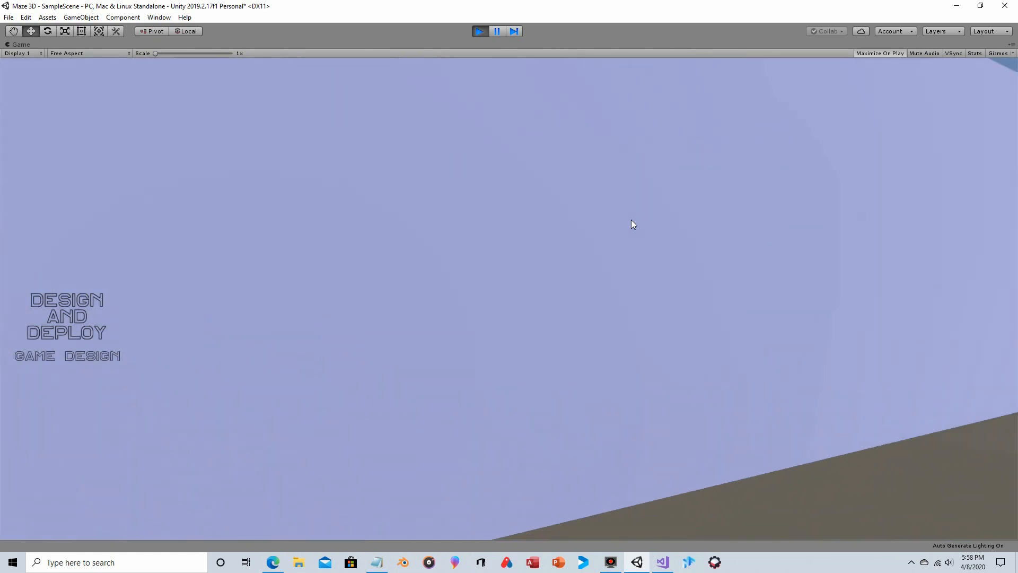
# - Walk forward along the corridor between the sunlit and shaded walls, and end the playtest to return to scene editing
pyautogui.press('Up')
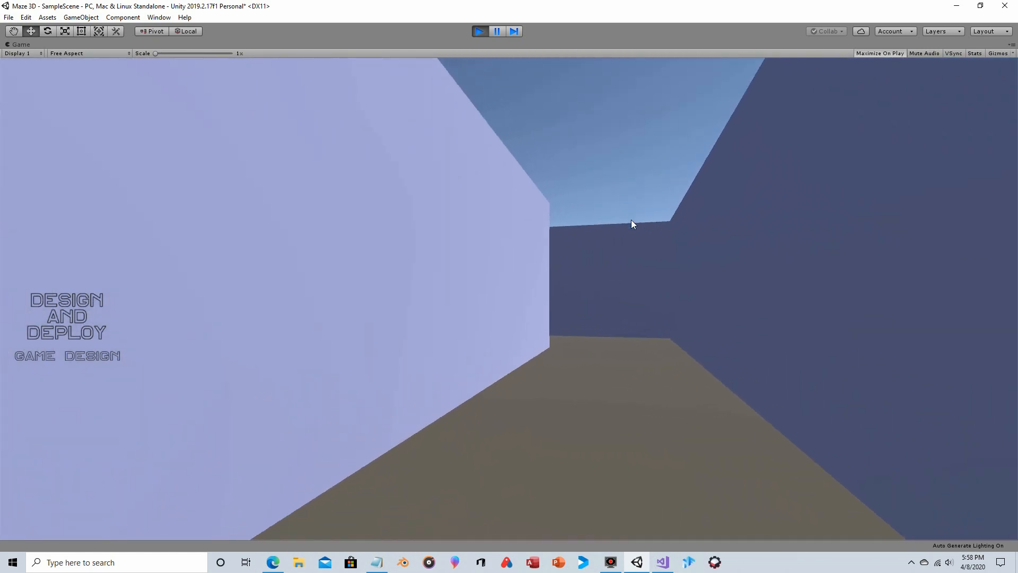
pyautogui.press('Up')
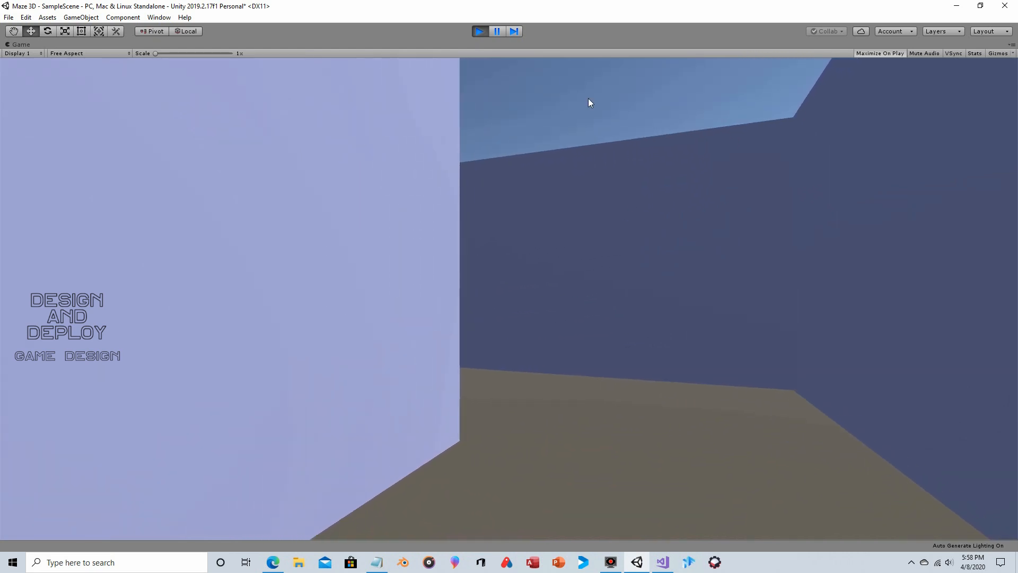
pyautogui.click(477, 31)
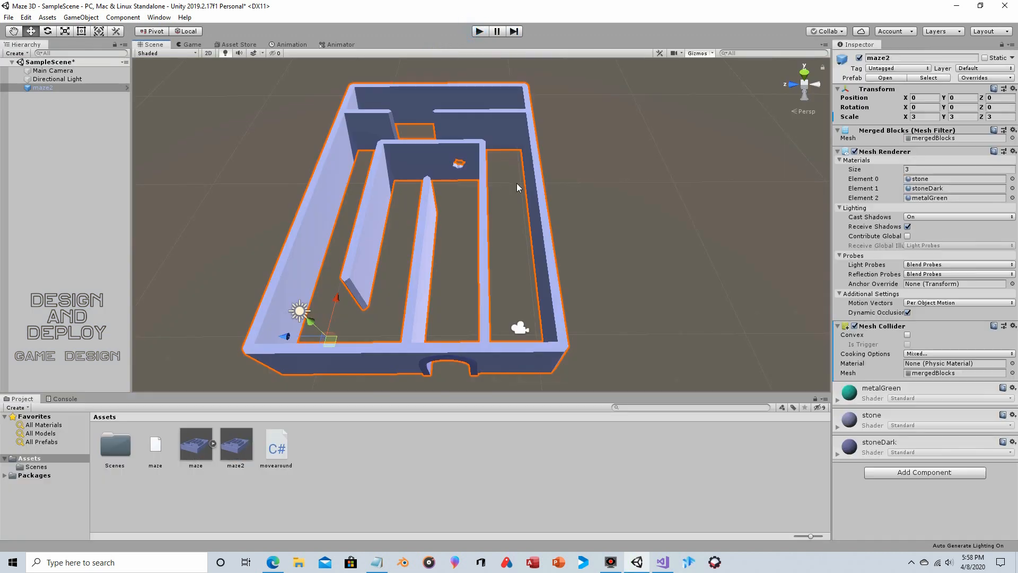